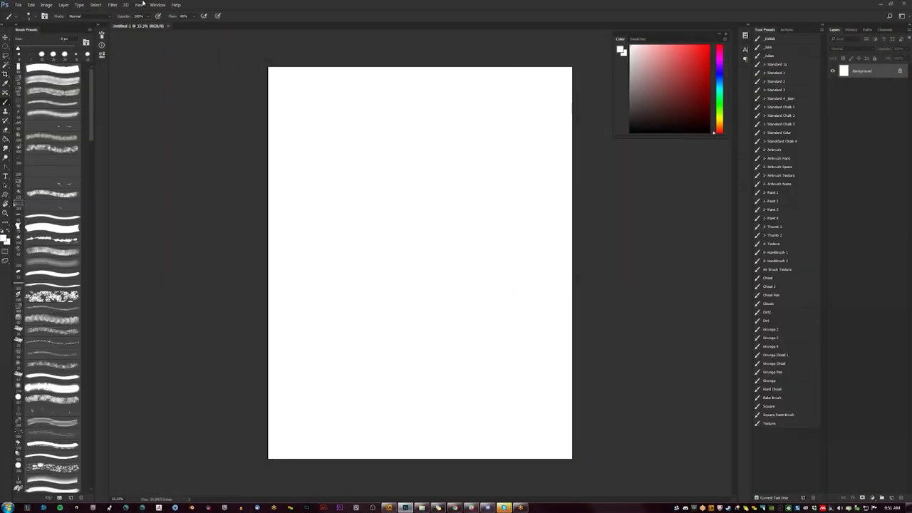
# Step: Dismiss the Guides, Grid & Slices preferences and browse the menus
pyautogui.click(142, 4)
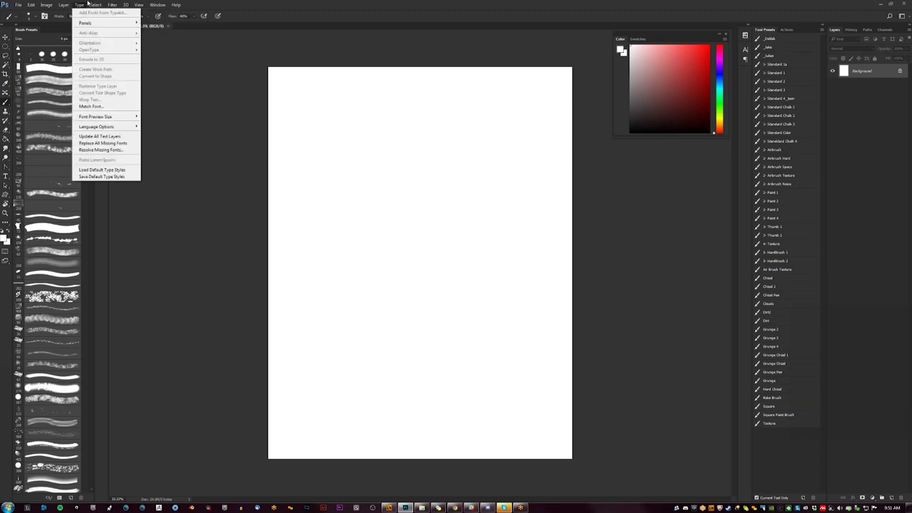
pyautogui.click(88, 5)
pyautogui.click(148, 4)
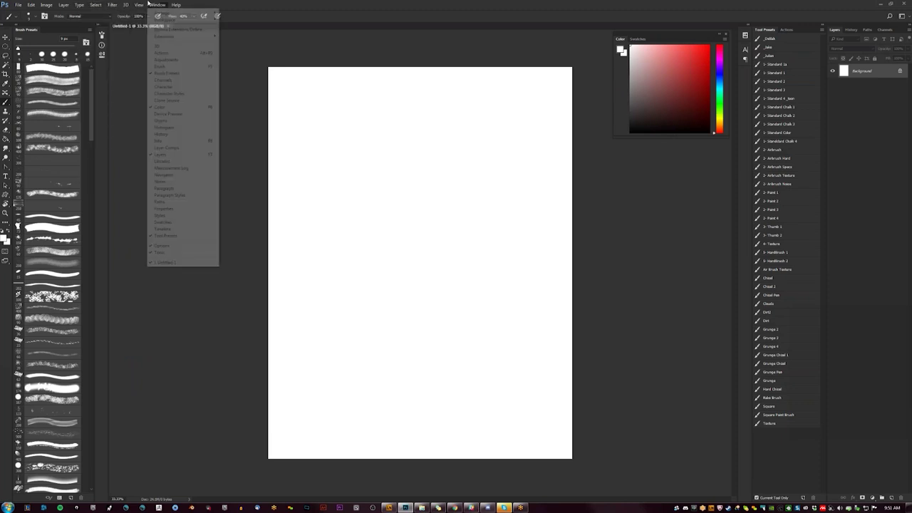
pyautogui.click(116, 6)
pyautogui.click(112, 4)
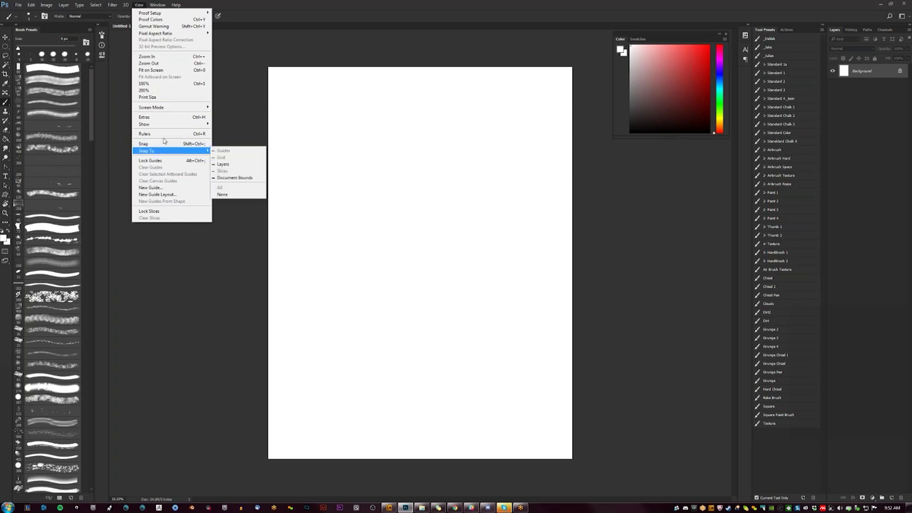
pyautogui.moveTo(171, 124)
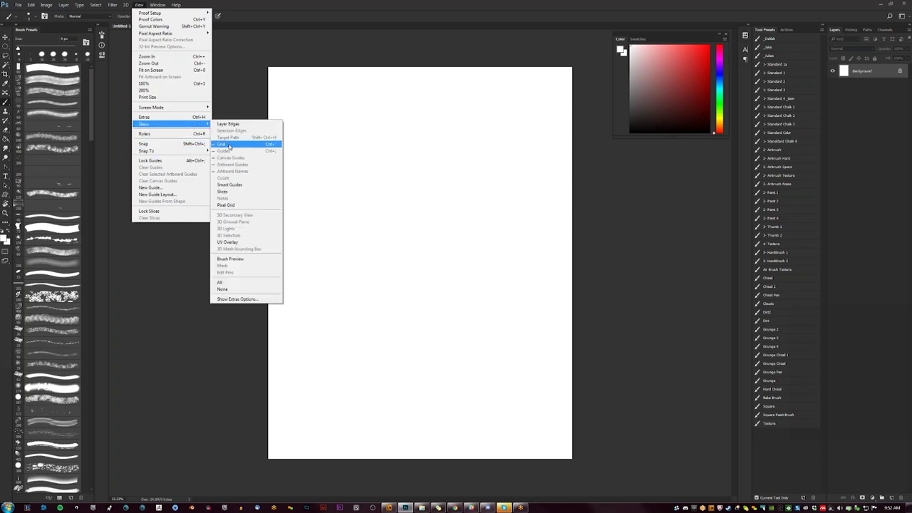
# Step: Turn the canvas grid on via View > Show > Grid, then hide it again
pyautogui.click(228, 145)
pyautogui.click(141, 5)
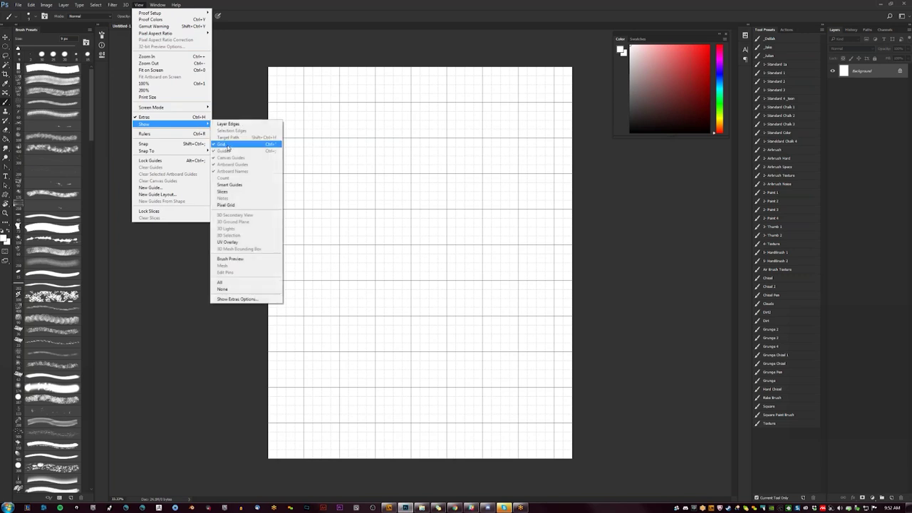
pyautogui.click(227, 144)
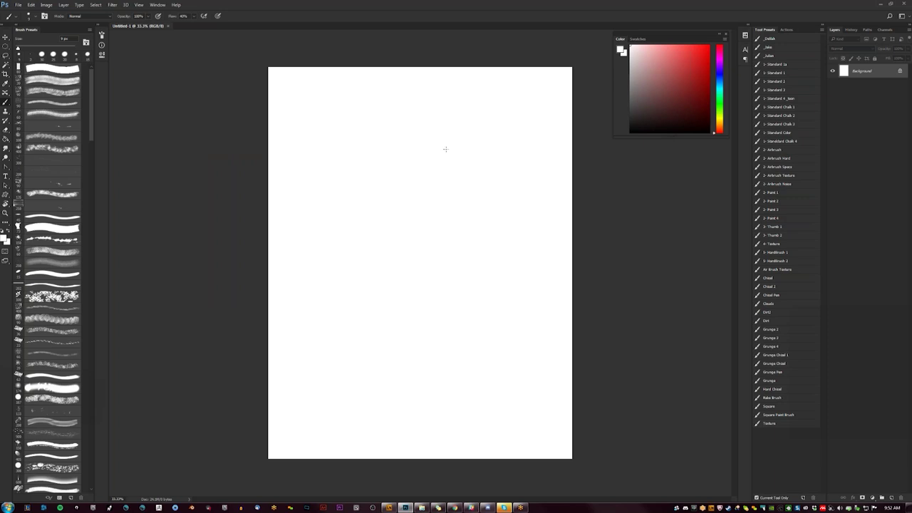
# Step: Reset colours to black and sketch trial head strokes, then undo them
pyautogui.press('d')
pyautogui.moveTo(409, 100)
pyautogui.mouseDown()
pyautogui.moveTo(435, 95)
pyautogui.moveTo(430, 179)
pyautogui.mouseUp()
pyautogui.moveTo(434, 94); pyautogui.dragTo(410, 198)
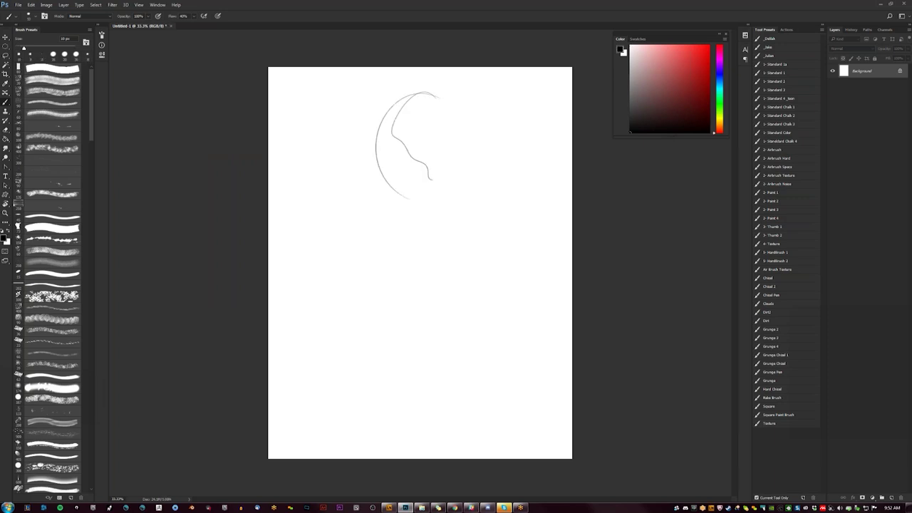
pyautogui.moveTo(416, 96); pyautogui.dragTo(430, 173)
pyautogui.hotkey('ctrl', 'z')
# Step: Choose a brush from the preset picker, test and undo it, and add an empty Layer 1
pyautogui.rightClick(417, 189)
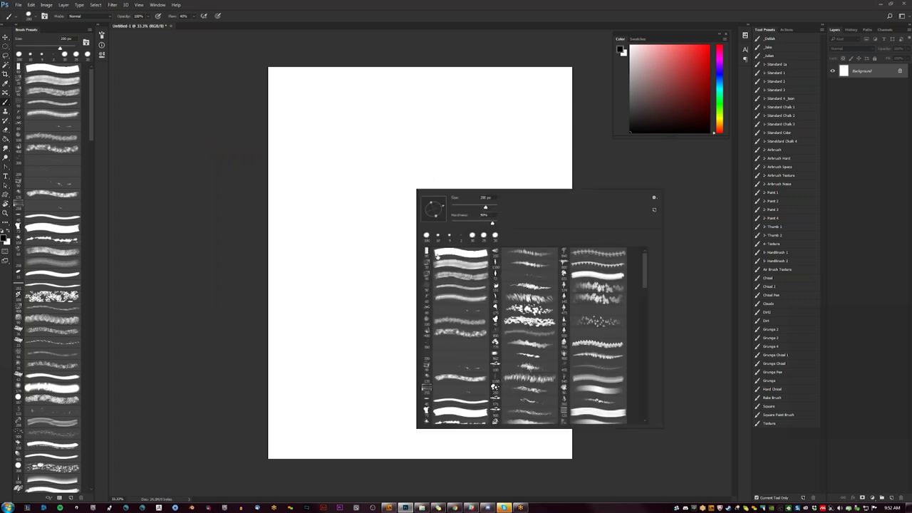
pyautogui.moveTo(383, 148); pyautogui.dragTo(363, 205)
pyautogui.hotkey('ctrl', 'z')
pyautogui.hotkey('ctrl', 'shift', 'alt', 'n')
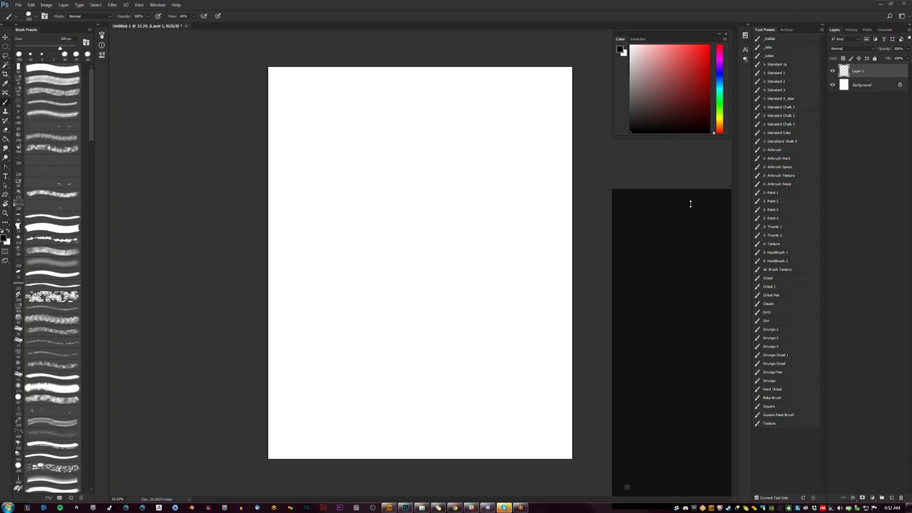
# Step: Enlarge the upper side panel, zoom in, and undo a black test stroke
pyautogui.moveTo(689, 204); pyautogui.dragTo(722, 447)
pyautogui.hotkey('ctrl', '+')
pyautogui.moveTo(445, 136); pyautogui.dragTo(399, 203)
pyautogui.moveTo(456, 201); pyautogui.dragTo(388, 173)
pyautogui.hotkey('ctrl', 'z')
# Step: Select a tall narrow rectangle and fill it with black
pyautogui.press('m')
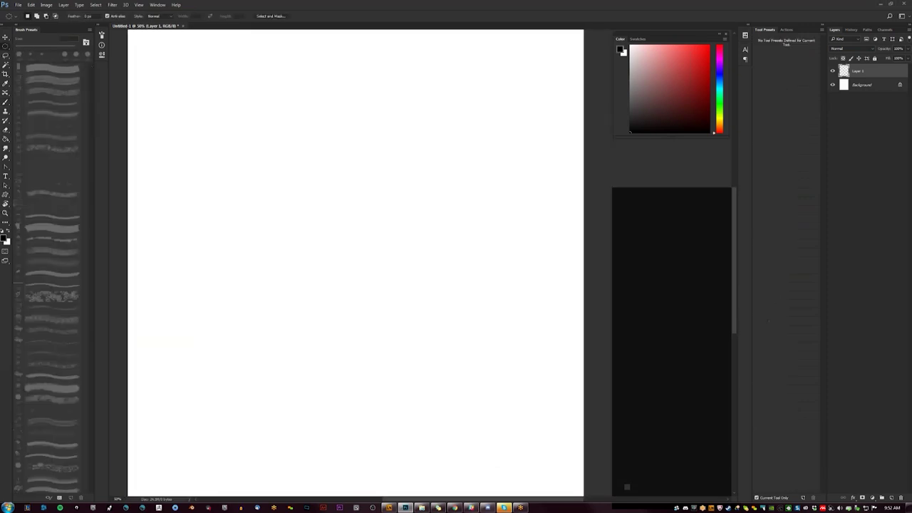
pyautogui.moveTo(356, 122); pyautogui.dragTo(393, 233)
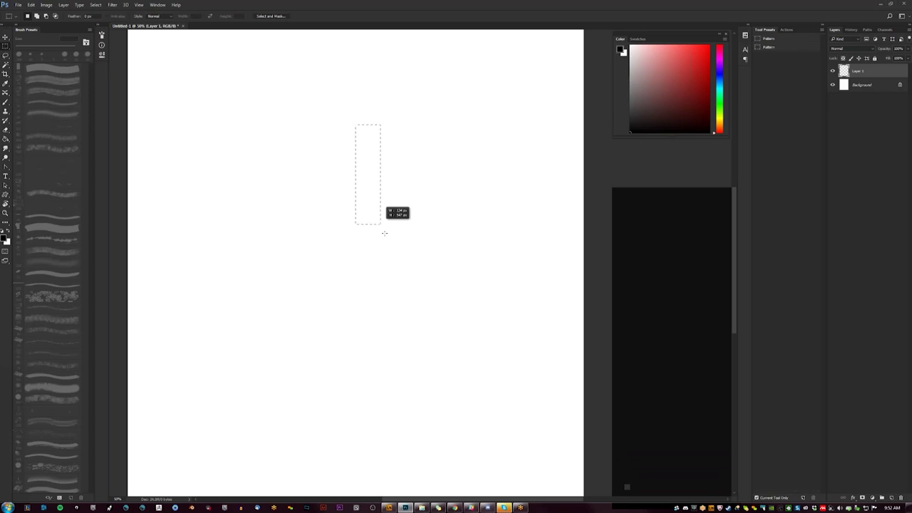
pyautogui.press('g')
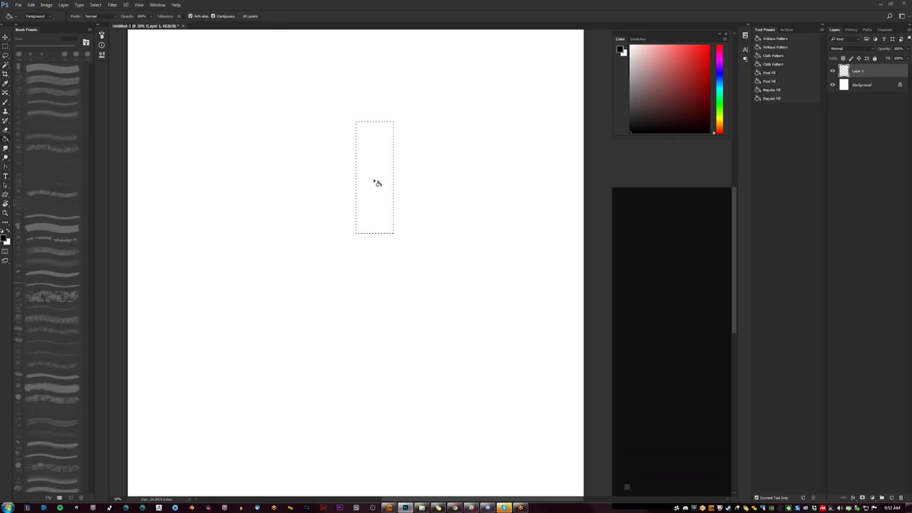
pyautogui.click(377, 181)
# Step: Narrow the black rectangle with Free Transform and move it lower, just left of centre
pyautogui.hotkey('ctrl', 't')
pyautogui.moveTo(394, 122); pyautogui.dragTo(382, 156)
pyautogui.press('Return')
pyautogui.press('v')
pyautogui.moveTo(379, 166); pyautogui.dragTo(376, 259)
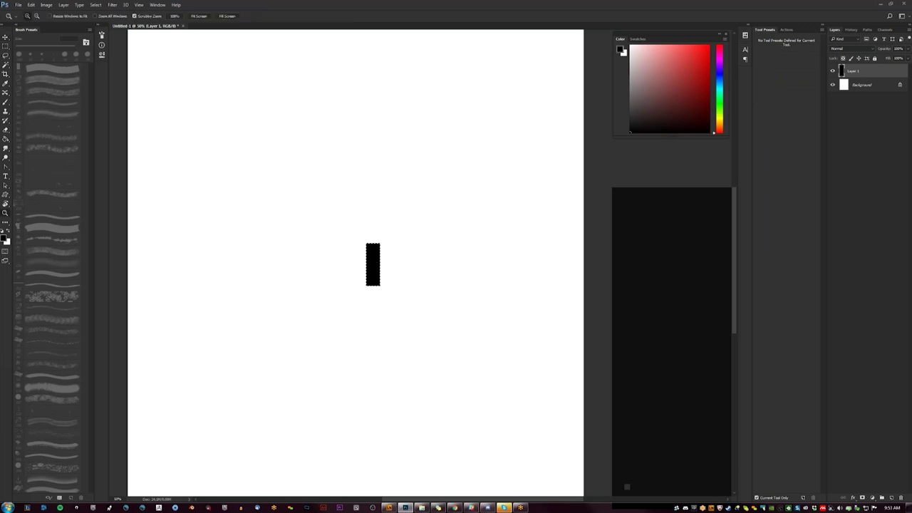
pyautogui.scroll(1, 377, 258)
pyautogui.scroll(1, 378, 257)
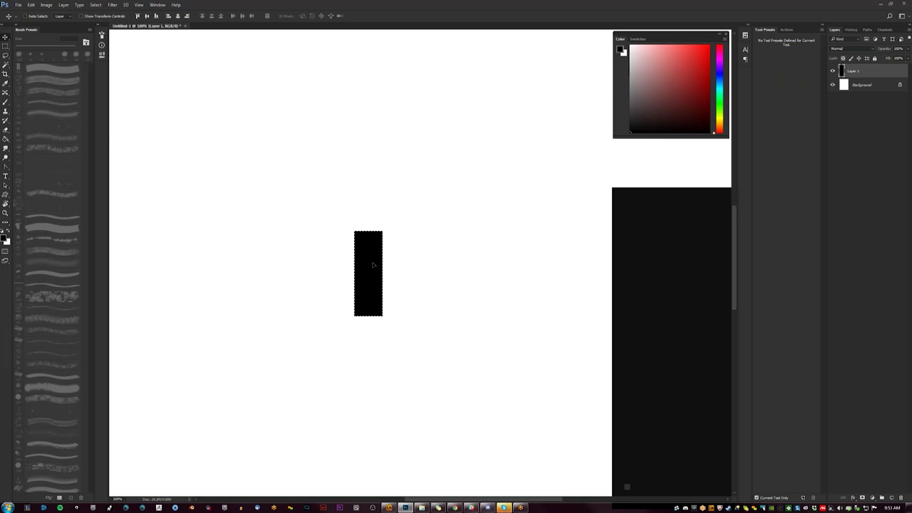
pyautogui.moveTo(376, 265); pyautogui.dragTo(384, 270)
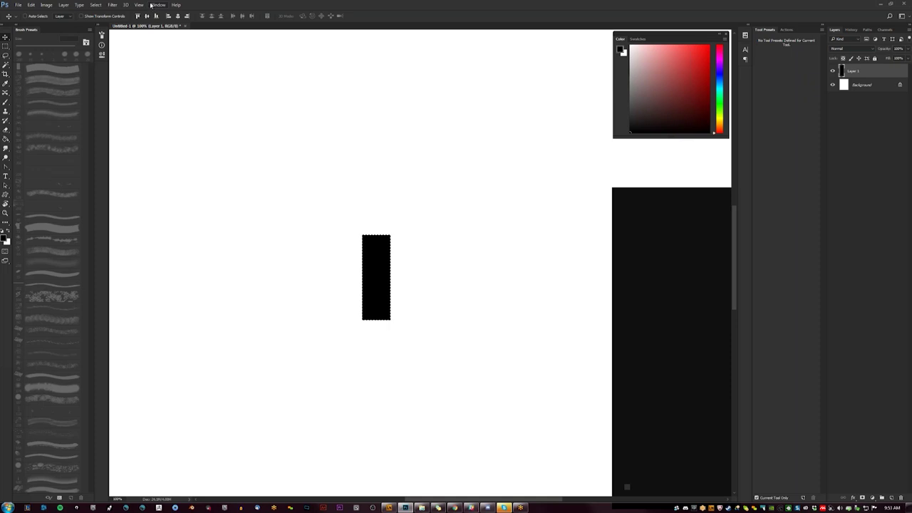
# Step: Define the black rectangle as a brush preset with the default name, then deselect
pyautogui.click(19, 5)
pyautogui.moveTo(31, 5)
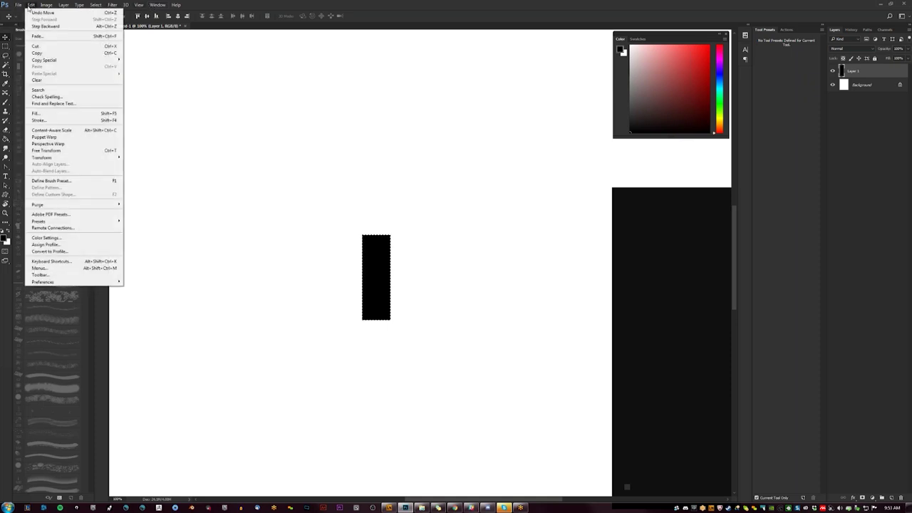
pyautogui.click(52, 180)
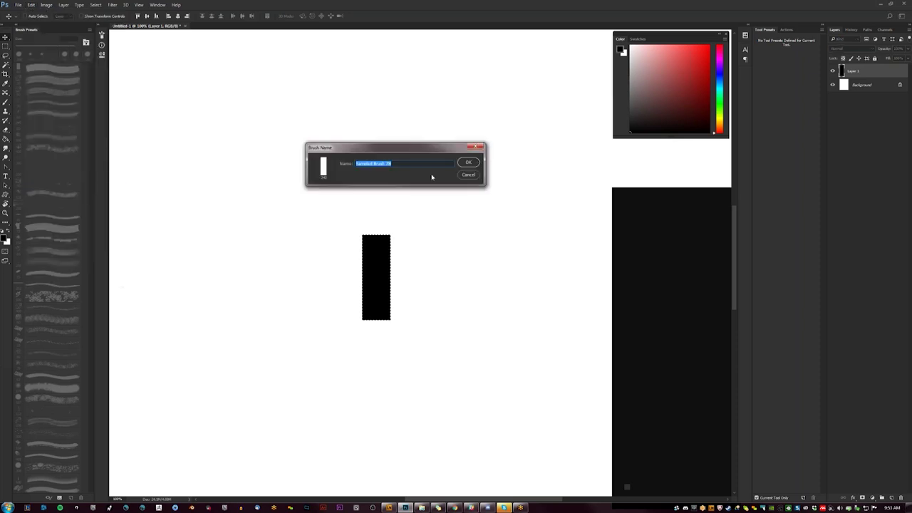
pyautogui.click(468, 163)
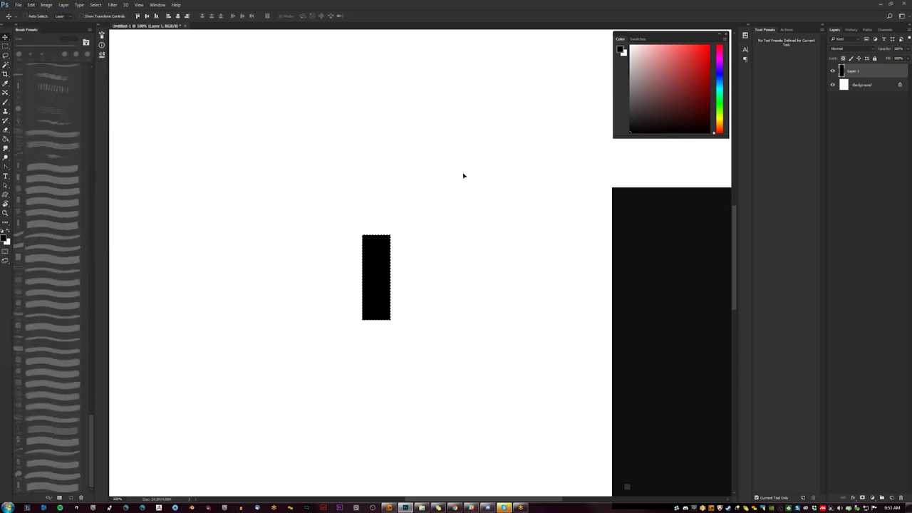
pyautogui.hotkey('ctrl', 'd')
pyautogui.press('b')
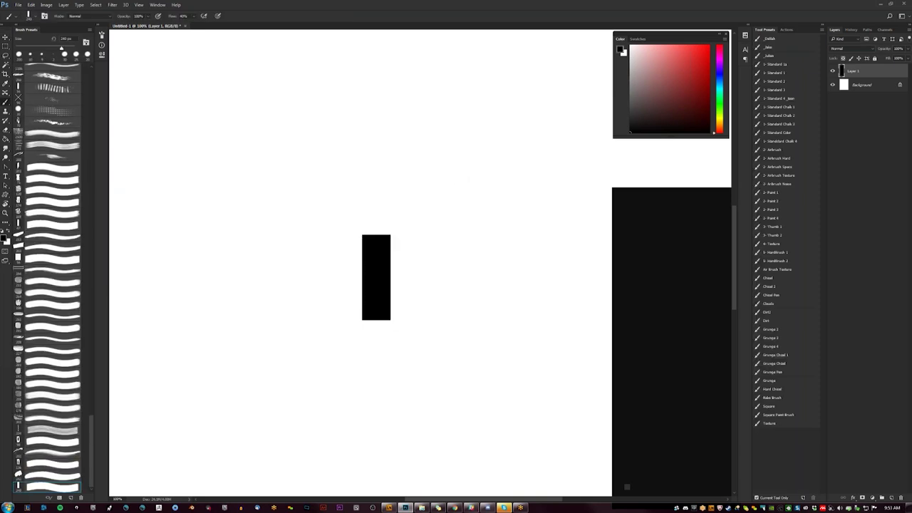
# Step: Hide Layer 1, select Background, and enable Transfer for pressure-controlled opacity
pyautogui.click(832, 70)
pyautogui.click(858, 85)
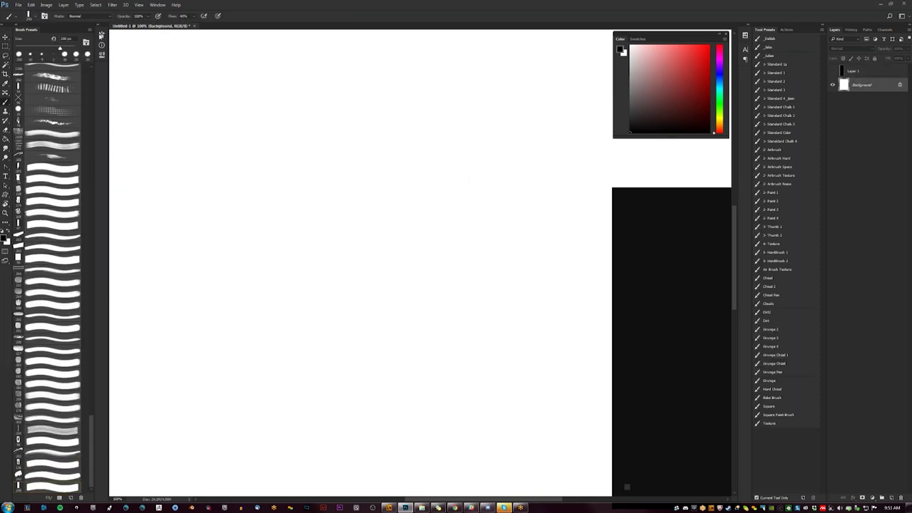
pyautogui.click(101, 35)
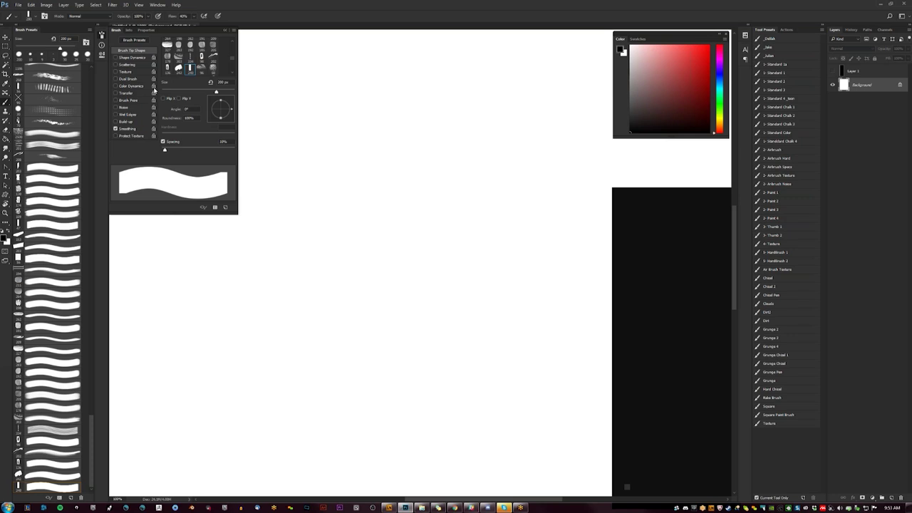
pyautogui.click(116, 93)
pyautogui.click(129, 93)
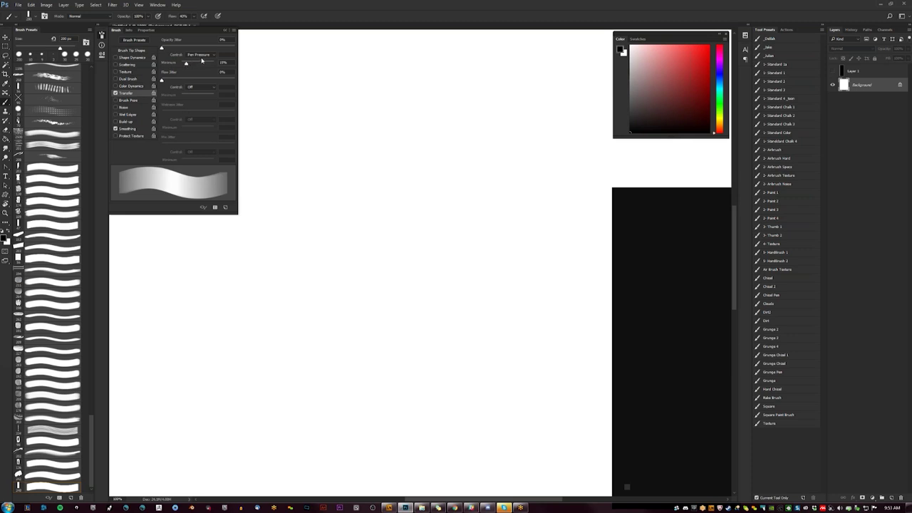
pyautogui.moveTo(467, 114)
pyautogui.mouseDown()
pyautogui.moveTo(389, 268)
pyautogui.moveTo(388, 303)
pyautogui.mouseUp()
pyautogui.hotkey('ctrl', 'z')
pyautogui.press('[')
# Step: Enable Shape Dynamics with size on Pen Pressure and 50% minimum diameter, testing and clearing strokes
pyautogui.click(124, 58)
pyautogui.click(204, 56)
pyautogui.click(201, 72)
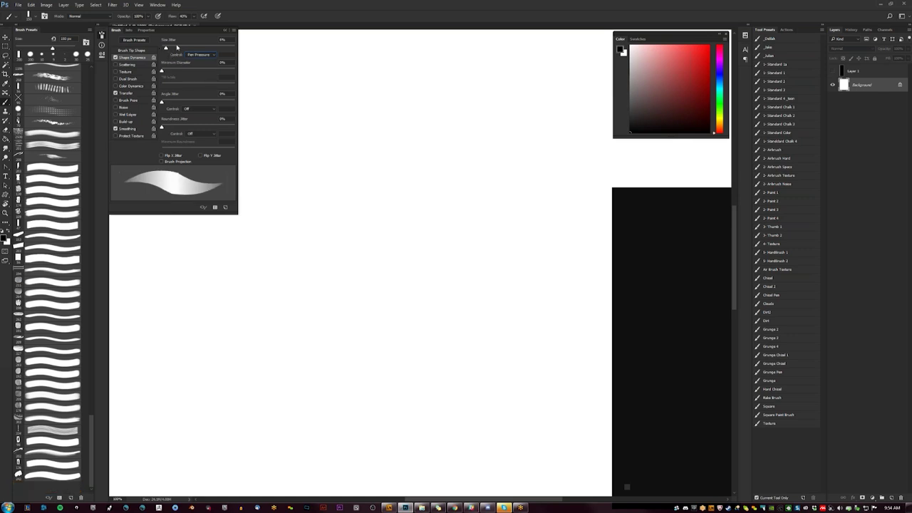
pyautogui.moveTo(161, 71); pyautogui.dragTo(186, 72)
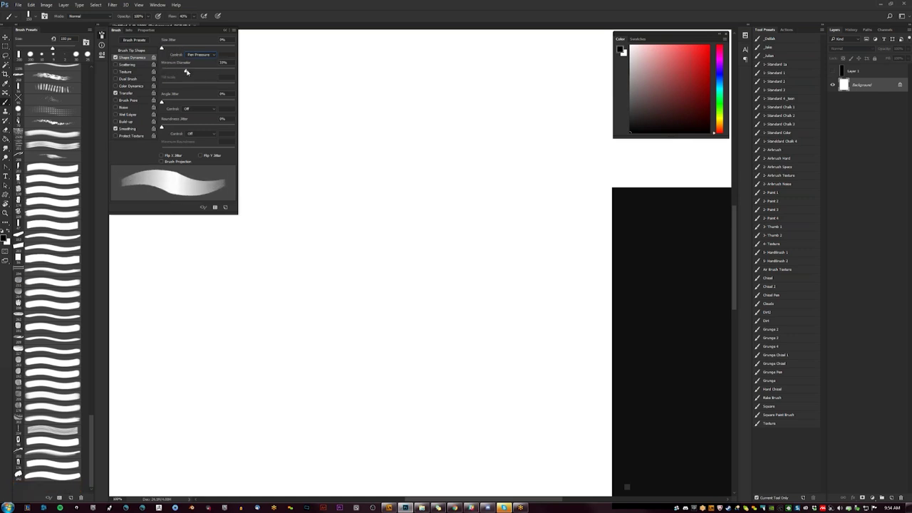
pyautogui.moveTo(426, 120); pyautogui.dragTo(374, 174)
pyautogui.moveTo(391, 139)
pyautogui.mouseDown()
pyautogui.moveTo(392, 193)
pyautogui.moveTo(413, 142)
pyautogui.moveTo(420, 303)
pyautogui.mouseUp()
pyautogui.hotkey('ctrl', 'a')
pyautogui.press('Delete')
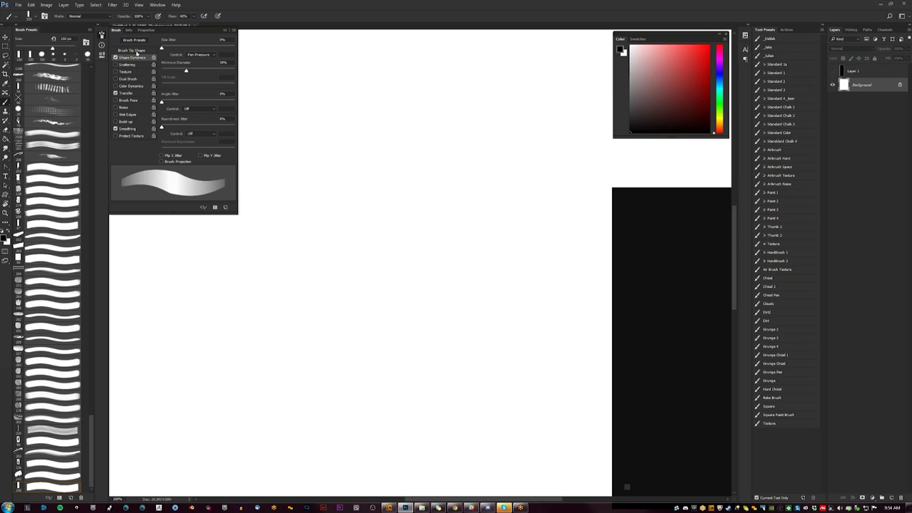
pyautogui.click(135, 51)
pyautogui.click(223, 141)
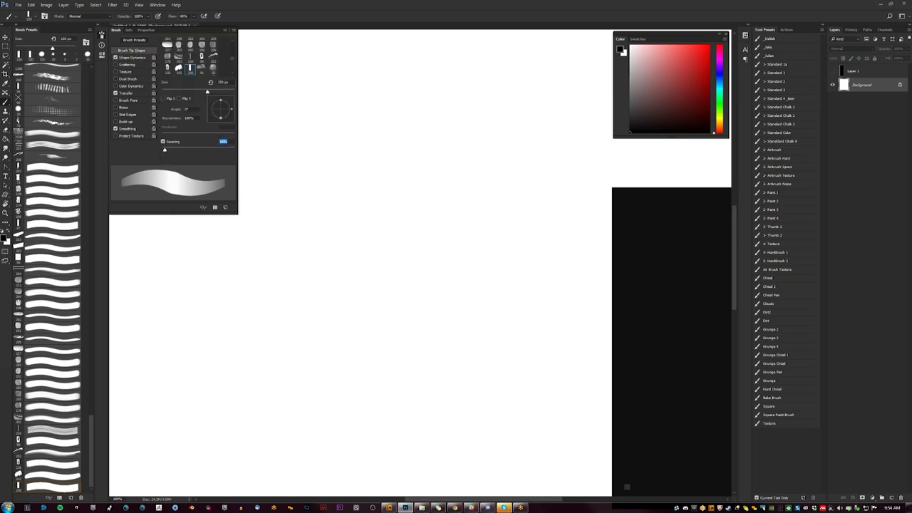
# Step: Set brush spacing to 1%, test and undo a stroke, and shrink the brush
pyautogui.write('1')
pyautogui.press('Return')
pyautogui.moveTo(435, 111)
pyautogui.mouseDown()
pyautogui.moveTo(388, 178)
pyautogui.moveTo(392, 228)
pyautogui.mouseUp()
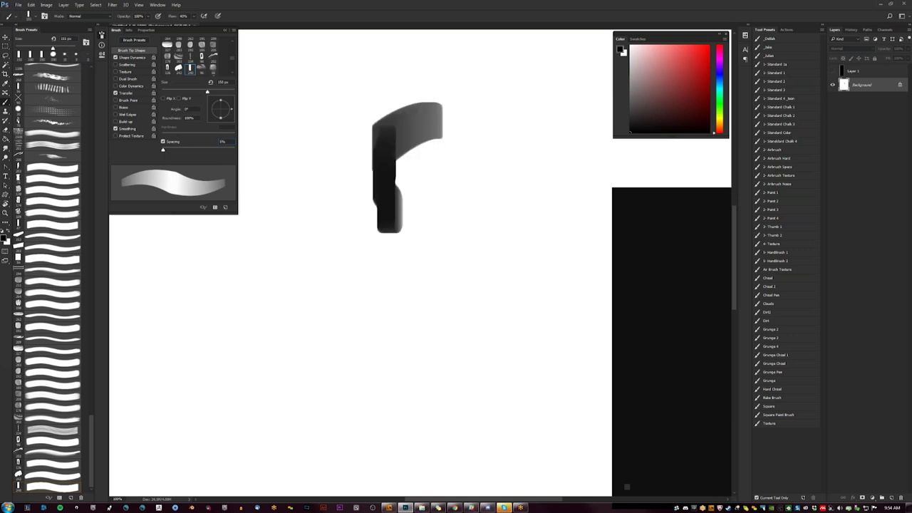
pyautogui.hotkey('ctrl', 'z')
pyautogui.press('[')
pyautogui.press('[')
pyautogui.press('[')
# Step: Paint the grey head's first light and dark planes with the brush tip tilted about 22°
pyautogui.moveTo(374, 171); pyautogui.dragTo(399, 183)
pyautogui.moveTo(399, 146)
pyautogui.mouseDown()
pyautogui.moveTo(382, 178)
pyautogui.moveTo(390, 141)
pyautogui.moveTo(387, 203)
pyautogui.mouseUp()
pyautogui.moveTo(371, 171)
pyautogui.mouseDown()
pyautogui.moveTo(406, 200)
pyautogui.moveTo(403, 230)
pyautogui.mouseUp()
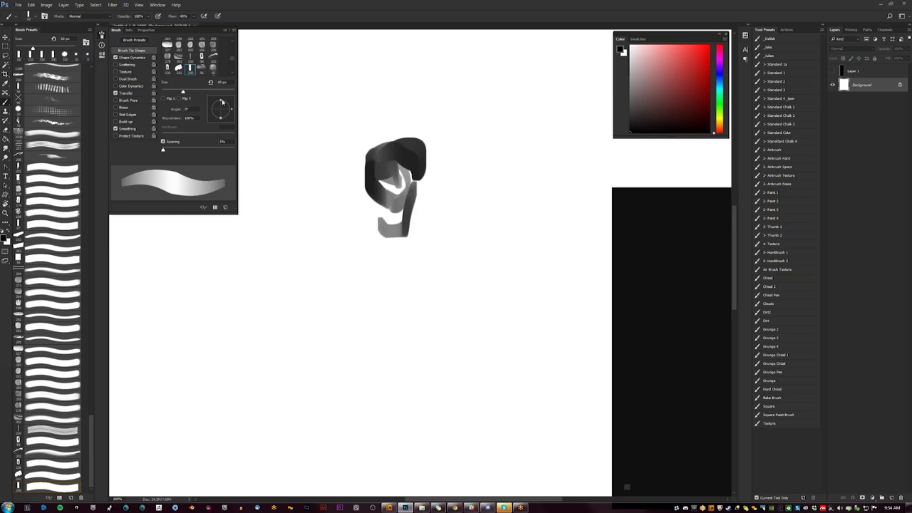
pyautogui.moveTo(232, 111); pyautogui.dragTo(231, 104)
pyautogui.moveTo(431, 137)
pyautogui.mouseDown()
pyautogui.moveTo(362, 138)
pyautogui.moveTo(356, 178)
pyautogui.moveTo(356, 132)
pyautogui.moveTo(371, 192)
pyautogui.mouseUp()
pyautogui.press('F5')
pyautogui.press('Tab')
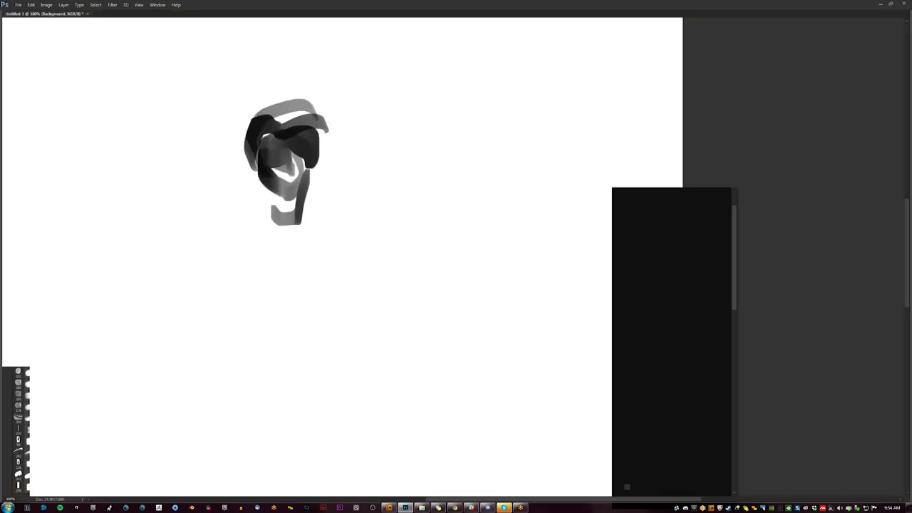
pyautogui.moveTo(385, 136)
pyautogui.mouseDown()
pyautogui.moveTo(350, 178)
pyautogui.moveTo(389, 153)
pyautogui.mouseUp()
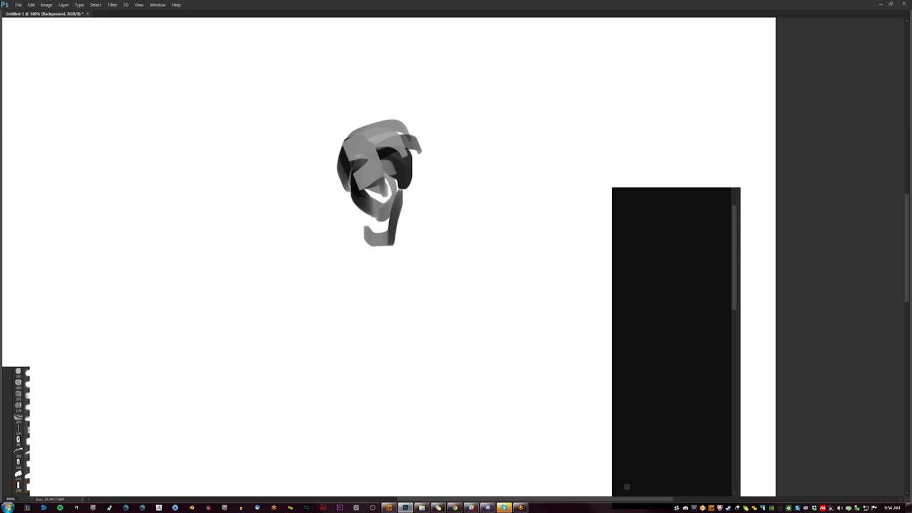
pyautogui.moveTo(388, 122)
pyautogui.mouseDown()
pyautogui.moveTo(341, 146)
pyautogui.moveTo(337, 168)
pyautogui.mouseUp()
pyautogui.moveTo(392, 121)
pyautogui.mouseDown()
pyautogui.moveTo(340, 153)
pyautogui.moveTo(403, 150)
pyautogui.moveTo(342, 168)
pyautogui.moveTo(368, 158)
pyautogui.mouseUp()
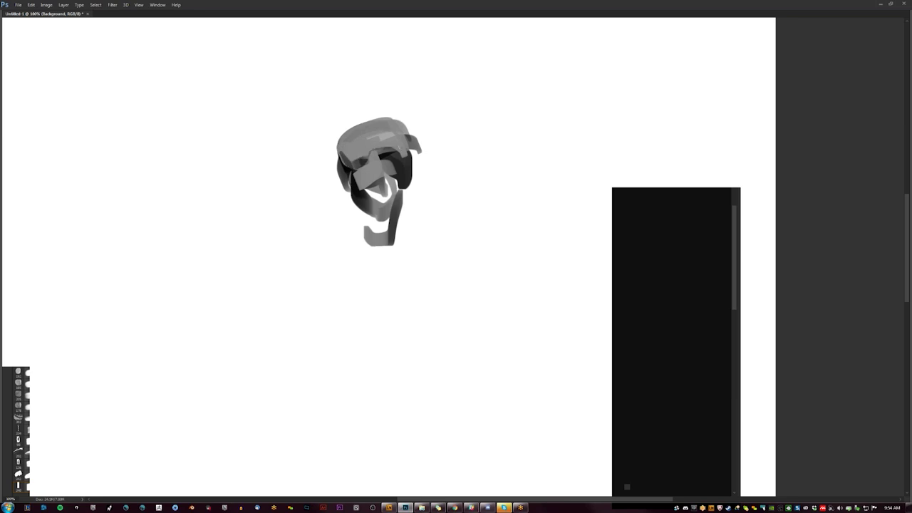
# Step: Flip the canvas and repaint the face planes, left cheek, jaw and mouth
pyautogui.press('h')
pyautogui.moveTo(260, 182); pyautogui.dragTo(378, 212)
pyautogui.moveTo(346, 160)
pyautogui.mouseDown()
pyautogui.moveTo(360, 203)
pyautogui.moveTo(341, 191)
pyautogui.mouseUp()
pyautogui.moveTo(374, 217)
pyautogui.mouseDown()
pyautogui.moveTo(355, 181)
pyautogui.moveTo(377, 215)
pyautogui.moveTo(367, 227)
pyautogui.mouseUp()
pyautogui.moveTo(409, 184)
pyautogui.mouseDown()
pyautogui.moveTo(399, 249)
pyautogui.moveTo(395, 221)
pyautogui.moveTo(403, 249)
pyautogui.mouseUp()
pyautogui.moveTo(356, 208); pyautogui.dragTo(399, 242)
pyautogui.moveTo(367, 191)
pyautogui.mouseDown()
pyautogui.moveTo(361, 228)
pyautogui.moveTo(403, 247)
pyautogui.mouseUp()
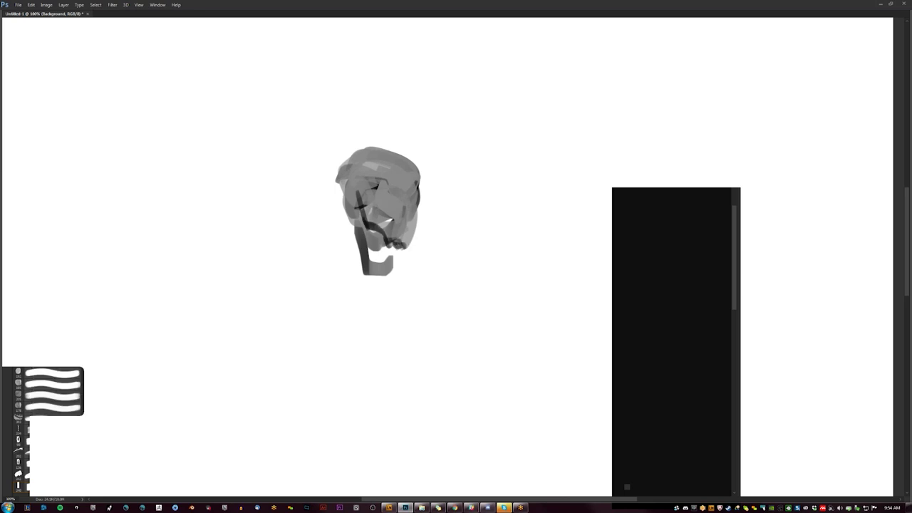
# Step: Write 'Robot Pencil 1381' lettering at the top right of the canvas
pyautogui.moveTo(584, 74); pyautogui.dragTo(583, 108)
pyautogui.moveTo(594, 77)
pyautogui.mouseDown()
pyautogui.moveTo(605, 82)
pyautogui.moveTo(593, 104)
pyautogui.mouseUp()
pyautogui.moveTo(627, 75)
pyautogui.mouseDown()
pyautogui.moveTo(617, 102)
pyautogui.moveTo(627, 77)
pyautogui.mouseUp()
pyautogui.moveTo(632, 77); pyautogui.dragTo(632, 104)
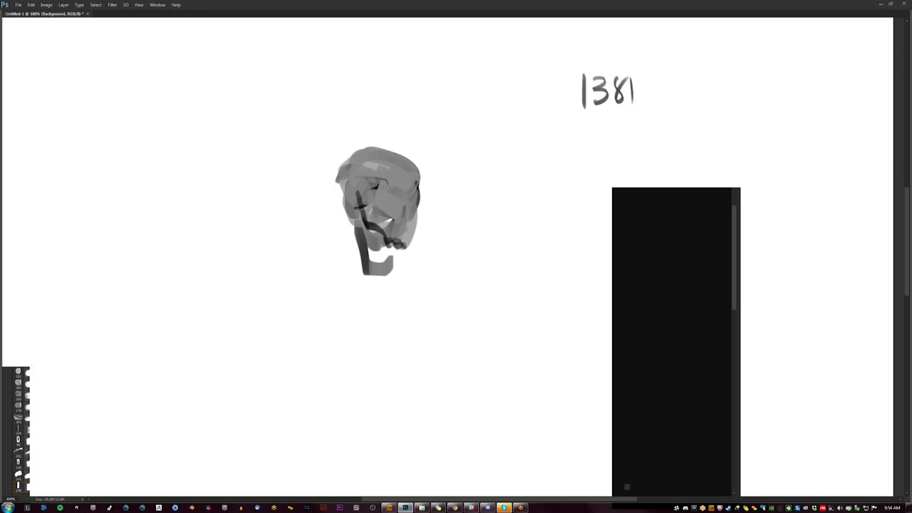
pyautogui.moveTo(510, 67)
pyautogui.mouseDown()
pyautogui.moveTo(510, 98)
pyautogui.moveTo(514, 91)
pyautogui.moveTo(502, 97)
pyautogui.mouseUp()
pyautogui.hotkey('ctrl', 'z')
pyautogui.moveTo(503, 68)
pyautogui.mouseDown()
pyautogui.moveTo(518, 94)
pyautogui.moveTo(529, 62)
pyautogui.moveTo(534, 89)
pyautogui.mouseUp()
pyautogui.moveTo(543, 76)
pyautogui.mouseDown()
pyautogui.moveTo(545, 53)
pyautogui.moveTo(559, 59)
pyautogui.mouseUp()
pyautogui.moveTo(530, 99)
pyautogui.mouseDown()
pyautogui.moveTo(528, 115)
pyautogui.moveTo(547, 95)
pyautogui.mouseUp()
pyautogui.moveTo(549, 104); pyautogui.dragTo(567, 104)
pyautogui.moveTo(576, 72); pyautogui.dragTo(575, 104)
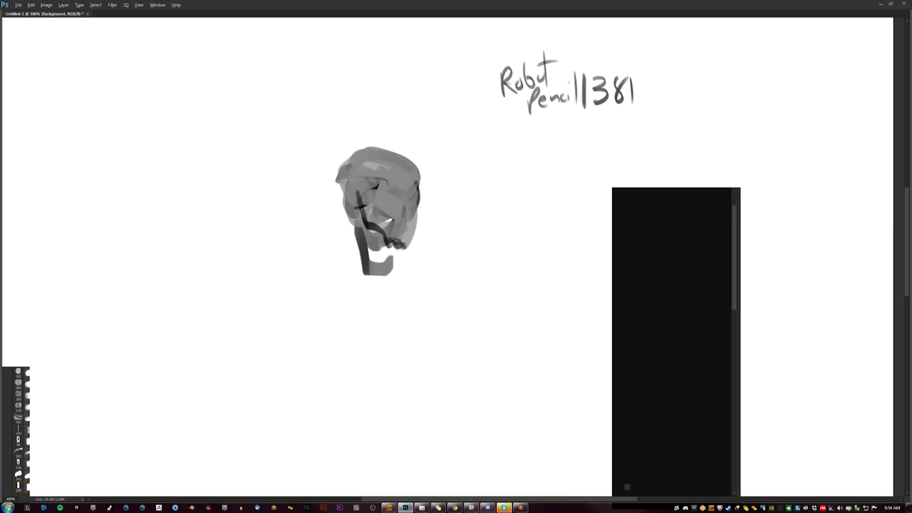
# Step: Remove the Robot Pencil 1381 lettering with undo steps
pyautogui.moveTo(473, 43); pyautogui.dragTo(573, 96)
pyautogui.hotkey('ctrl', 'z')
pyautogui.hotkey('ctrl', 'alt', 'z')
pyautogui.moveTo(604, 93); pyautogui.dragTo(705, 29)
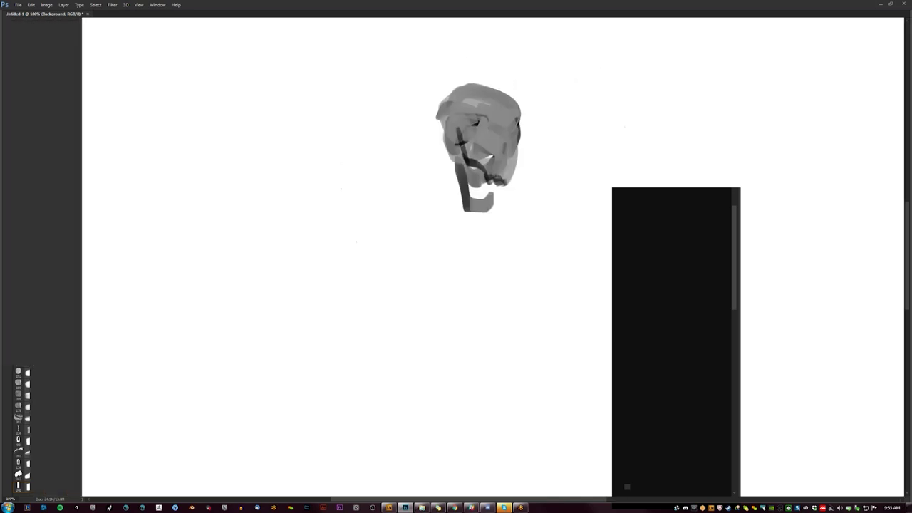
# Step: Flip the canvas back, lighten the lower face and extend the jaw
pyautogui.moveTo(461, 143)
pyautogui.mouseDown()
pyautogui.moveTo(446, 120)
pyautogui.moveTo(463, 122)
pyautogui.moveTo(449, 136)
pyautogui.moveTo(519, 106)
pyautogui.moveTo(500, 128)
pyautogui.moveTo(514, 135)
pyautogui.moveTo(496, 127)
pyautogui.moveTo(510, 144)
pyautogui.mouseUp()
pyautogui.press('h')
pyautogui.moveTo(364, 168); pyautogui.dragTo(290, 167)
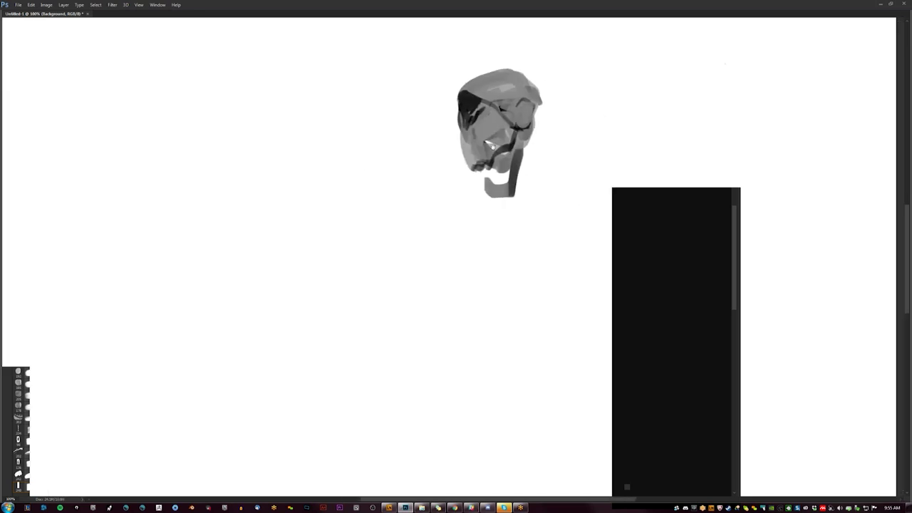
pyautogui.moveTo(407, 142)
pyautogui.mouseDown()
pyautogui.moveTo(432, 161)
pyautogui.moveTo(453, 145)
pyautogui.mouseUp()
pyautogui.moveTo(448, 185); pyautogui.dragTo(453, 206)
pyautogui.moveTo(406, 178); pyautogui.dragTo(470, 168)
pyautogui.moveTo(432, 218)
pyautogui.mouseDown()
pyautogui.moveTo(481, 150)
pyautogui.moveTo(392, 142)
pyautogui.mouseUp()
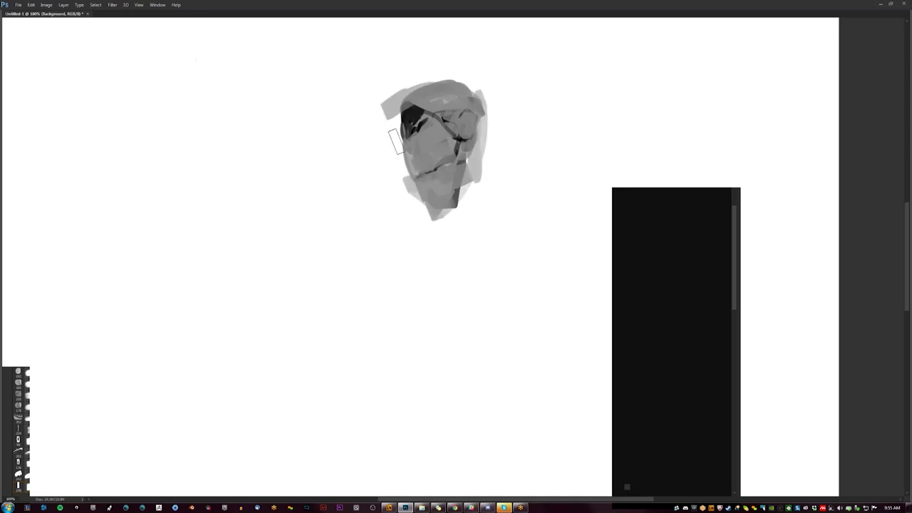
# Step: Paint most of the head study out in white, leaving scattered grey shards
pyautogui.moveTo(393, 107); pyautogui.dragTo(410, 151)
pyautogui.moveTo(409, 93)
pyautogui.mouseDown()
pyautogui.moveTo(473, 78)
pyautogui.moveTo(452, 218)
pyautogui.mouseUp()
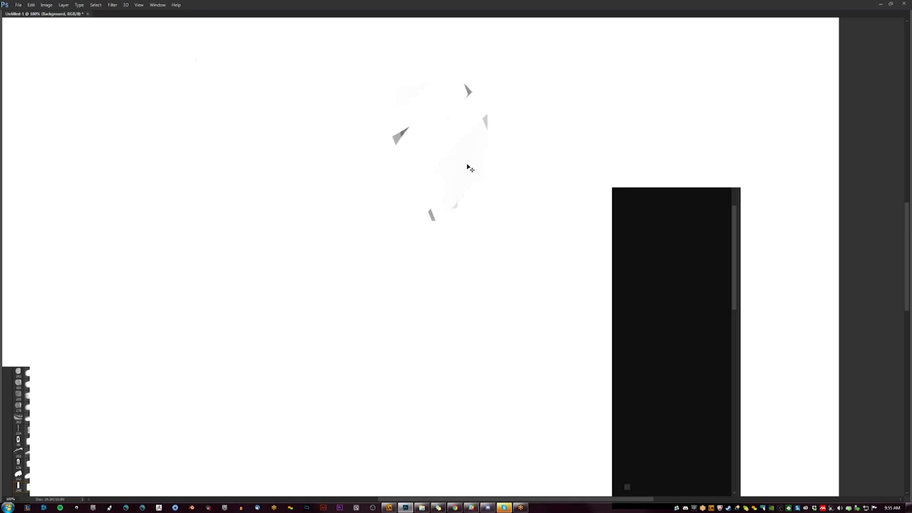
pyautogui.hotkey('ctrl', 'u')
# Step: Darken the canvas to near black with Lightness -92 and block in a white head
pyautogui.moveTo(494, 168); pyautogui.dragTo(462, 168)
pyautogui.press('Return')
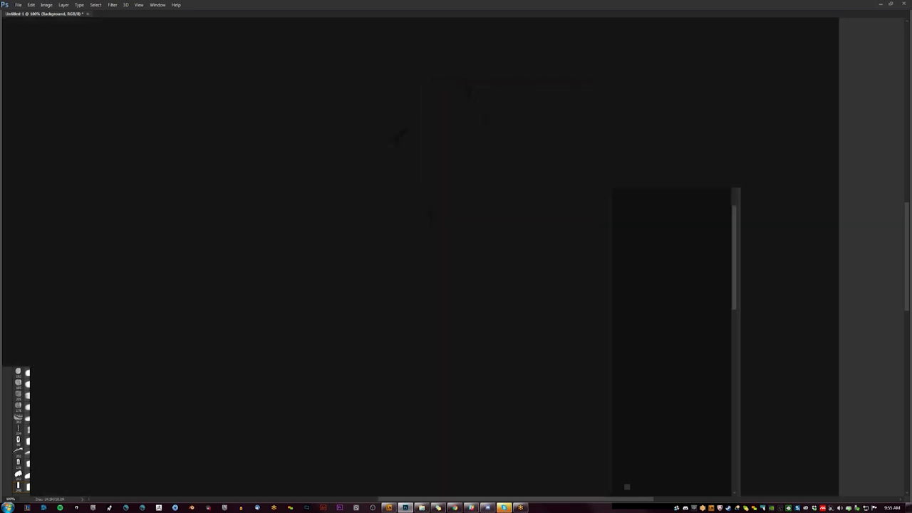
pyautogui.moveTo(426, 86)
pyautogui.mouseDown()
pyautogui.moveTo(440, 100)
pyautogui.moveTo(443, 124)
pyautogui.moveTo(452, 114)
pyautogui.moveTo(440, 139)
pyautogui.mouseUp()
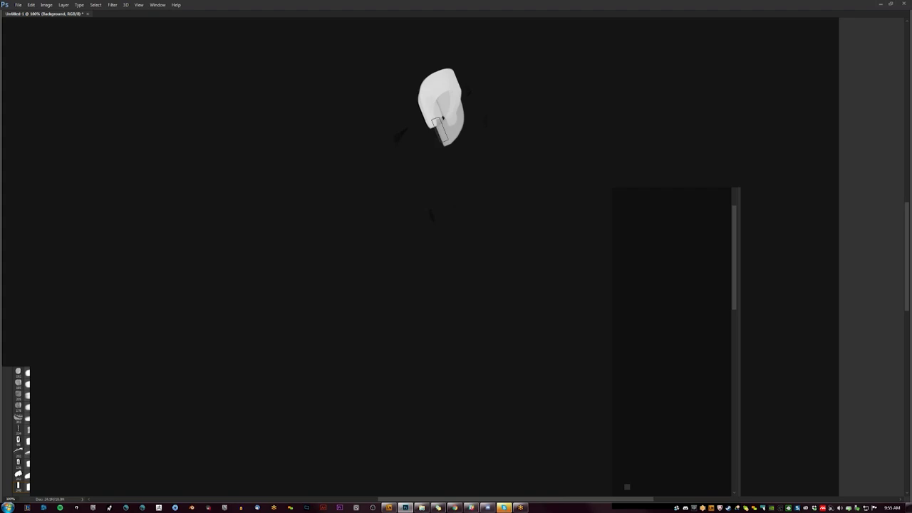
# Step: Pick orange in the Color panel and paint an orange shape below the head
pyautogui.press('Tab')
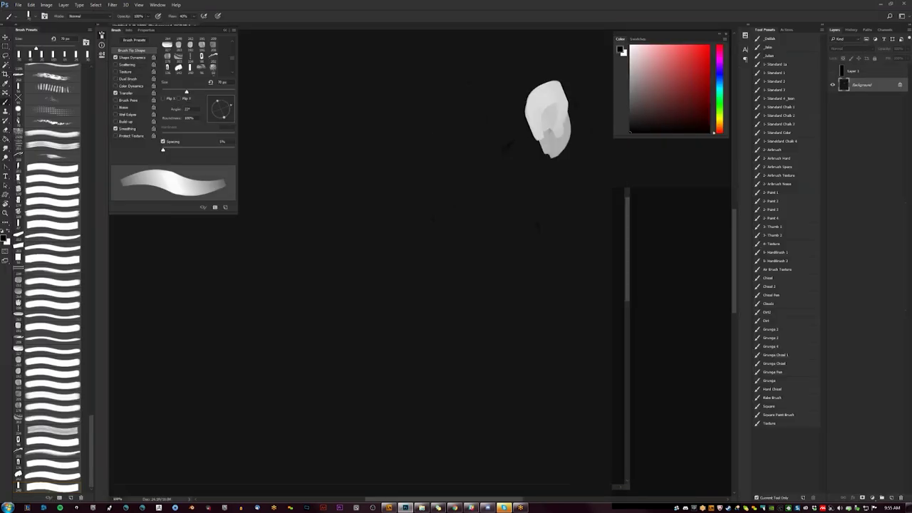
pyautogui.click(718, 131)
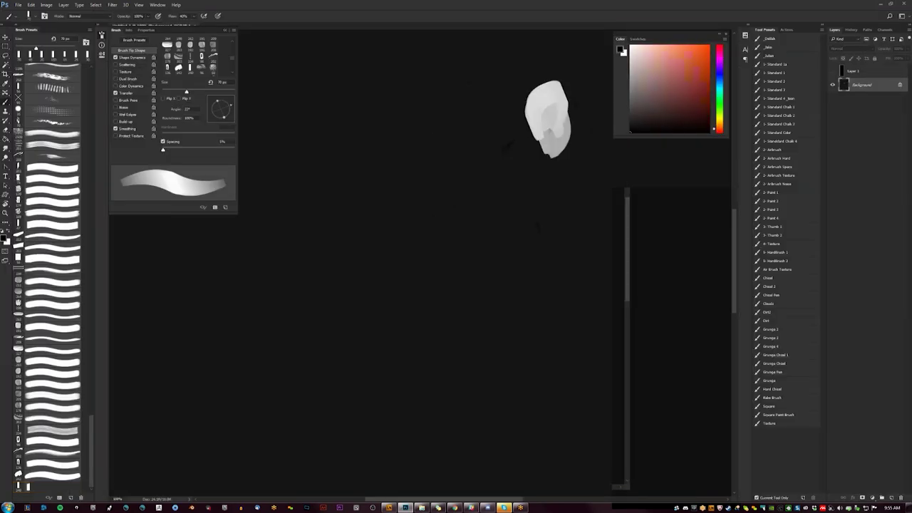
pyautogui.click(708, 93)
pyautogui.click(718, 131)
pyautogui.moveTo(701, 75); pyautogui.dragTo(705, 62)
pyautogui.click(716, 131)
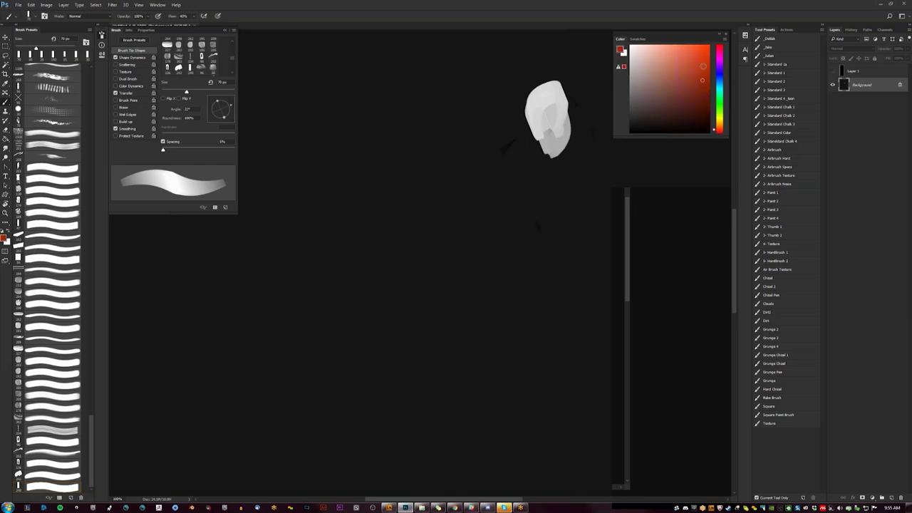
pyautogui.moveTo(481, 188)
pyautogui.mouseDown()
pyautogui.moveTo(478, 158)
pyautogui.moveTo(488, 203)
pyautogui.moveTo(472, 224)
pyautogui.moveTo(477, 151)
pyautogui.moveTo(456, 192)
pyautogui.moveTo(466, 228)
pyautogui.moveTo(484, 246)
pyautogui.moveTo(505, 207)
pyautogui.moveTo(434, 208)
pyautogui.mouseUp()
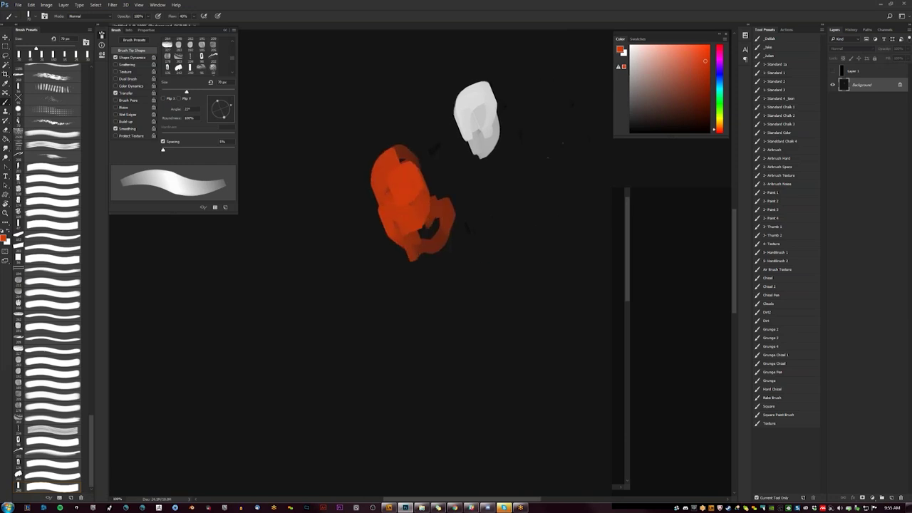
pyautogui.hotkey('ctrl', 'alt', 'z')
pyautogui.hotkey('ctrl', 'alt', 'z')
pyautogui.hotkey('ctrl', 'alt', 'z')
# Step: Paint the orange jacket below the head and cover a stray orange blob in near-black
pyautogui.moveTo(459, 146)
pyautogui.mouseDown()
pyautogui.moveTo(474, 171)
pyautogui.moveTo(506, 171)
pyautogui.moveTo(492, 178)
pyautogui.mouseUp()
pyautogui.moveTo(503, 132); pyautogui.dragTo(509, 178)
pyautogui.press('[')
pyautogui.moveTo(458, 135)
pyautogui.mouseDown()
pyautogui.moveTo(449, 171)
pyautogui.moveTo(447, 158)
pyautogui.mouseUp()
pyautogui.keyDown('alt'); pyautogui.click(399, 178); pyautogui.keyUp('alt')
pyautogui.moveTo(403, 187)
pyautogui.mouseDown()
pyautogui.moveTo(397, 169)
pyautogui.moveTo(416, 156)
pyautogui.mouseUp()
# Step: Try light cyan strap accents on the jacket, undo them, then add small cyan touches
pyautogui.click(721, 90)
pyautogui.moveTo(680, 51); pyautogui.dragTo(678, 47)
pyautogui.moveTo(441, 168)
pyautogui.mouseDown()
pyautogui.moveTo(467, 197)
pyautogui.moveTo(542, 168)
pyautogui.moveTo(503, 225)
pyautogui.mouseUp()
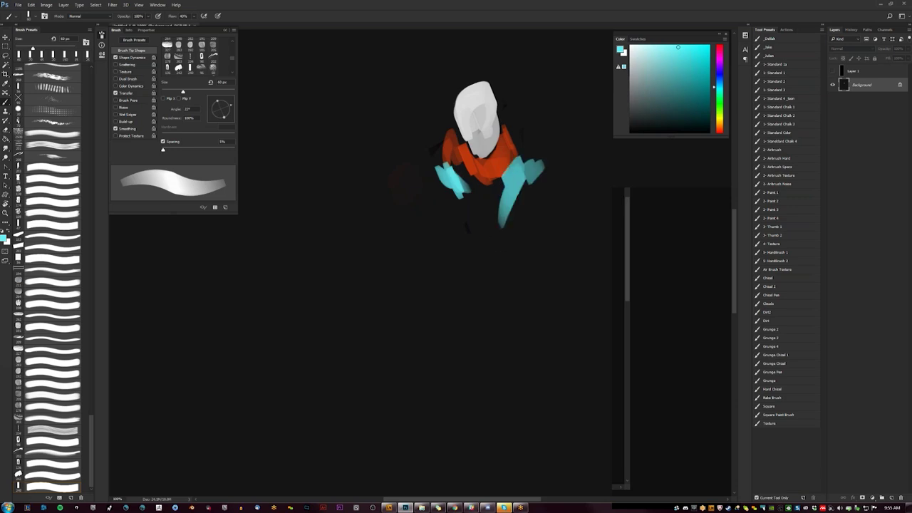
pyautogui.hotkey('ctrl', 'alt', 'z')
pyautogui.hotkey('ctrl', 'alt', 'z')
pyautogui.hotkey('ctrl', 'alt', 'z')
pyautogui.hotkey('ctrl', 'alt', 'z')
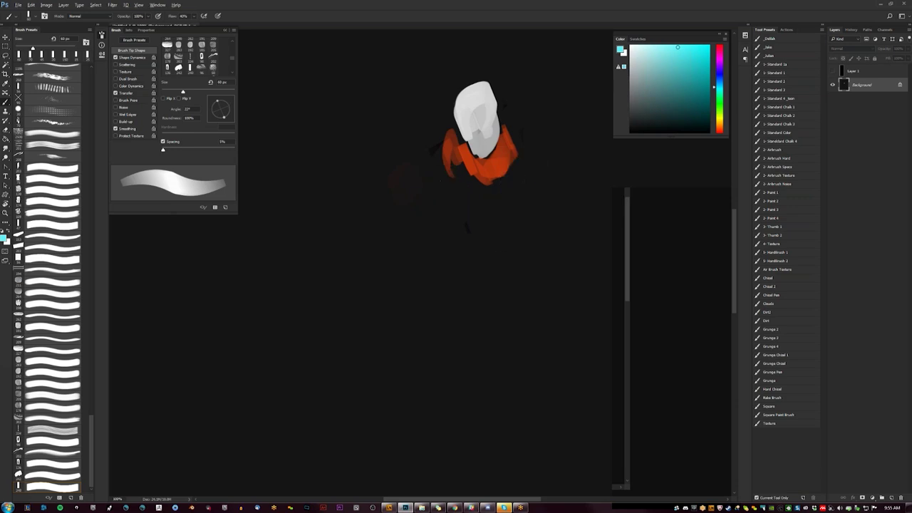
pyautogui.hotkey('ctrl', 'alt', 'z')
pyautogui.hotkey('ctrl', 'alt', 'z')
pyautogui.press('Tab')
pyautogui.moveTo(400, 213); pyautogui.dragTo(405, 223)
pyautogui.moveTo(354, 193); pyautogui.dragTo(372, 225)
pyautogui.moveTo(369, 184)
pyautogui.mouseDown()
pyautogui.moveTo(360, 225)
pyautogui.moveTo(359, 179)
pyautogui.moveTo(396, 209)
pyautogui.moveTo(378, 216)
pyautogui.moveTo(392, 221)
pyautogui.moveTo(413, 187)
pyautogui.mouseUp()
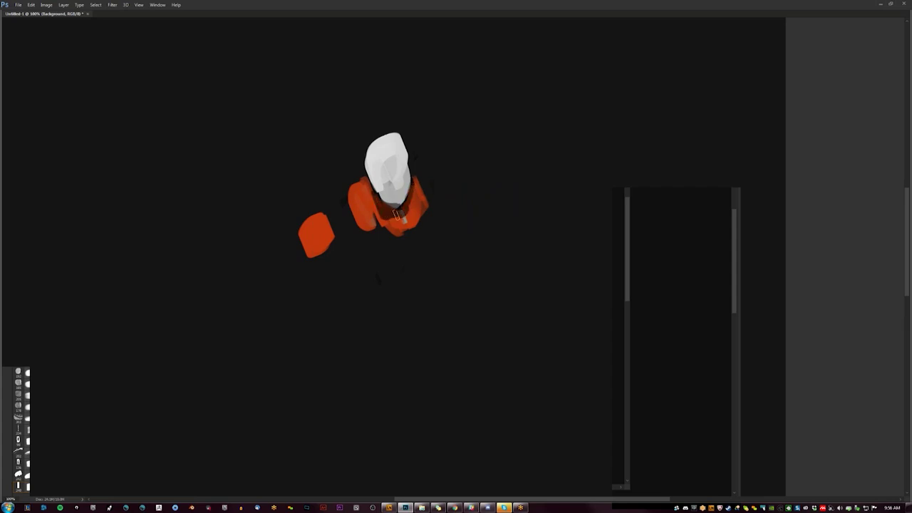
# Step: Repaint the neck, flip the canvas, and build up the jacket's orange left side
pyautogui.moveTo(376, 208)
pyautogui.mouseDown()
pyautogui.moveTo(403, 193)
pyautogui.moveTo(393, 182)
pyautogui.moveTo(406, 182)
pyautogui.mouseUp()
pyautogui.press('h')
pyautogui.moveTo(503, 185); pyautogui.dragTo(649, 160)
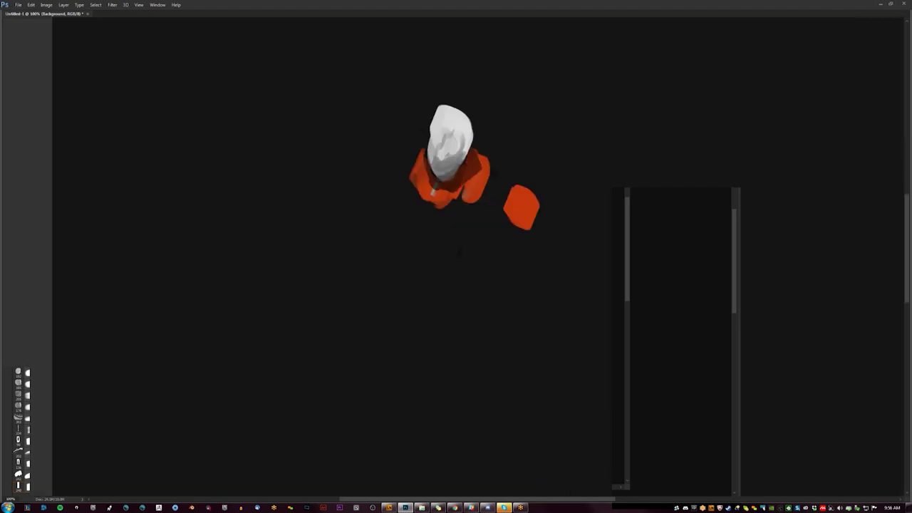
pyautogui.moveTo(416, 152)
pyautogui.mouseDown()
pyautogui.moveTo(419, 189)
pyautogui.moveTo(417, 152)
pyautogui.moveTo(417, 178)
pyautogui.moveTo(400, 186)
pyautogui.moveTo(430, 203)
pyautogui.moveTo(471, 187)
pyautogui.moveTo(482, 190)
pyautogui.moveTo(477, 200)
pyautogui.mouseUp()
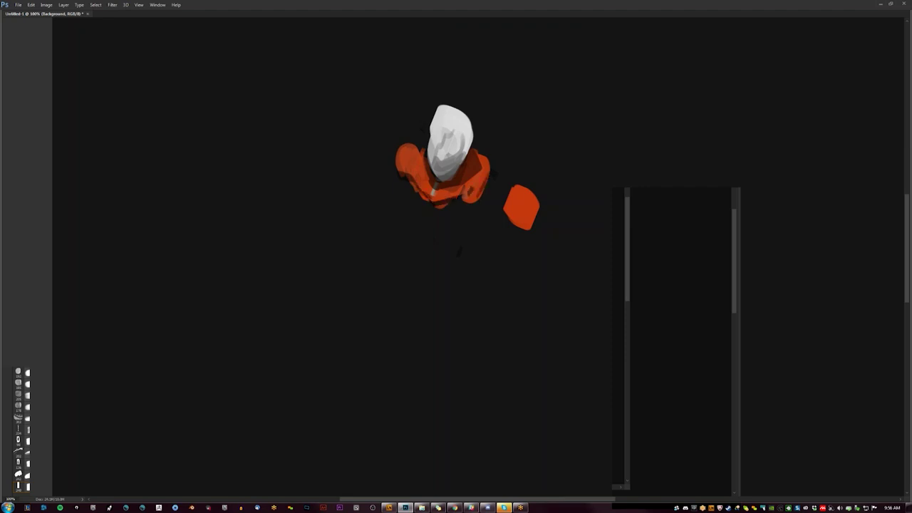
pyautogui.moveTo(425, 142)
pyautogui.mouseDown()
pyautogui.moveTo(399, 156)
pyautogui.moveTo(411, 188)
pyautogui.moveTo(393, 179)
pyautogui.moveTo(425, 204)
pyautogui.moveTo(453, 211)
pyautogui.mouseUp()
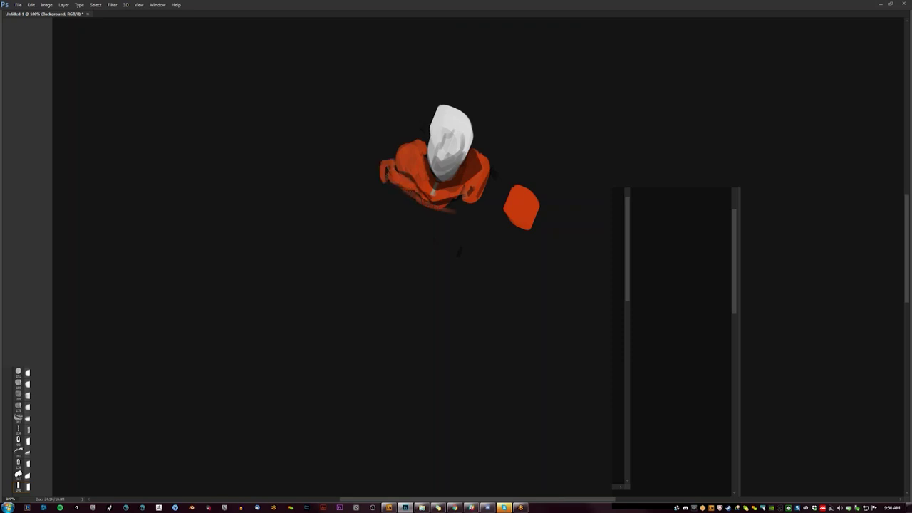
pyautogui.press('Tab')
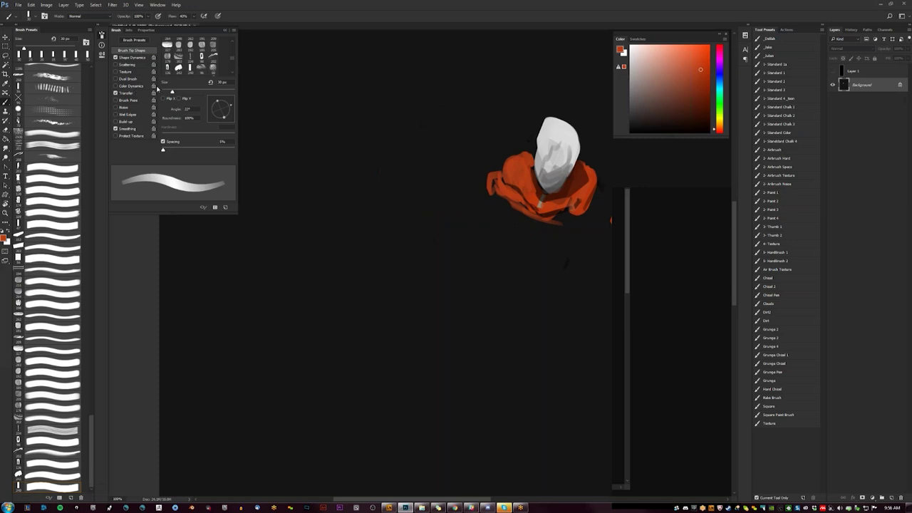
# Step: Set brush opacity and flow to pen pressure at 100% flow, then paint a light jacket stroke
pyautogui.click(136, 94)
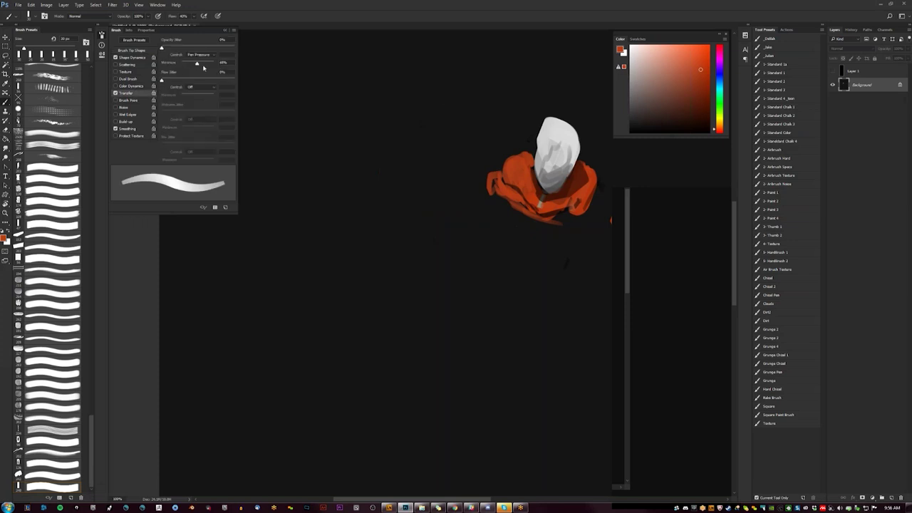
pyautogui.click(201, 86)
pyautogui.click(204, 104)
pyautogui.click(196, 15)
pyautogui.click(199, 25)
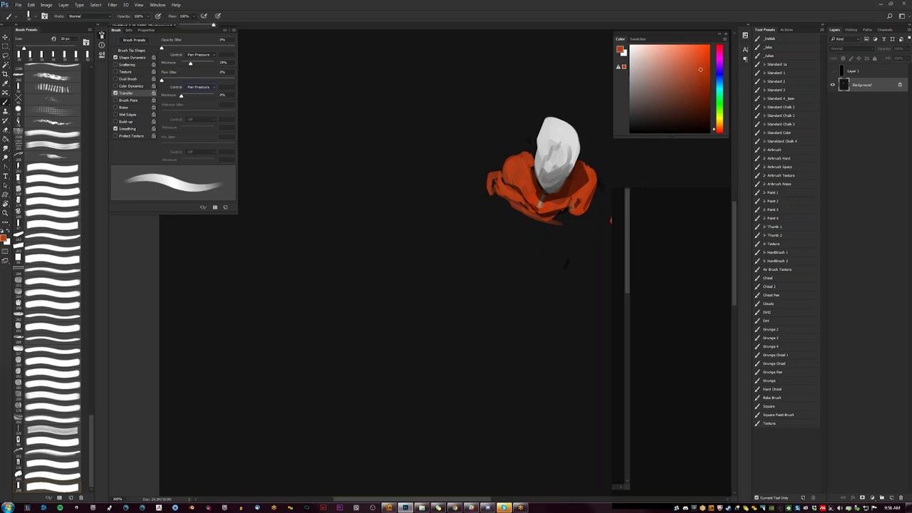
pyautogui.press('Tab')
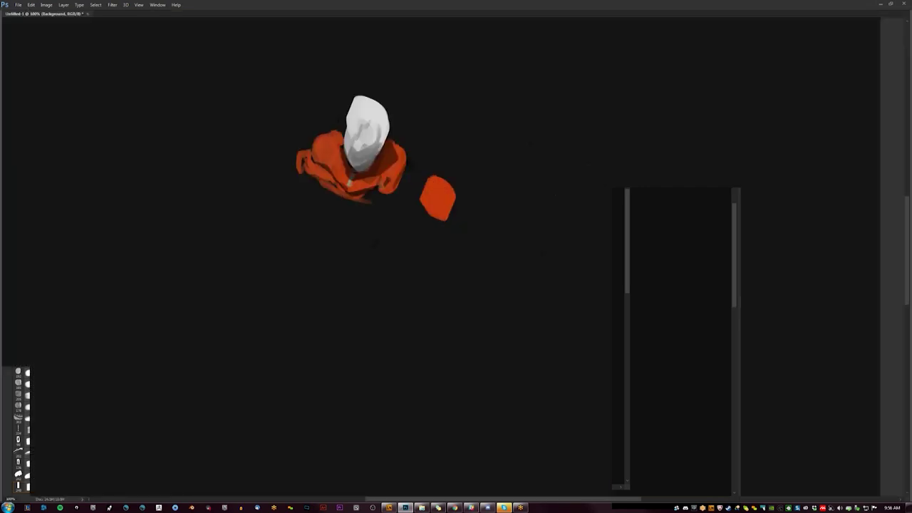
pyautogui.moveTo(346, 188); pyautogui.dragTo(388, 183)
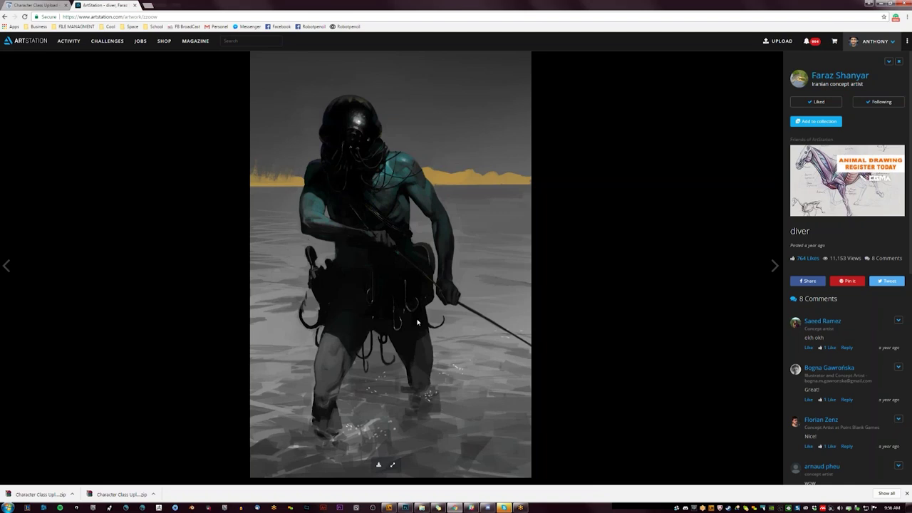
# Step: Add orange to the right of the torso and reshape the head with white and grey
pyautogui.hotkey('alt', 'Tab')
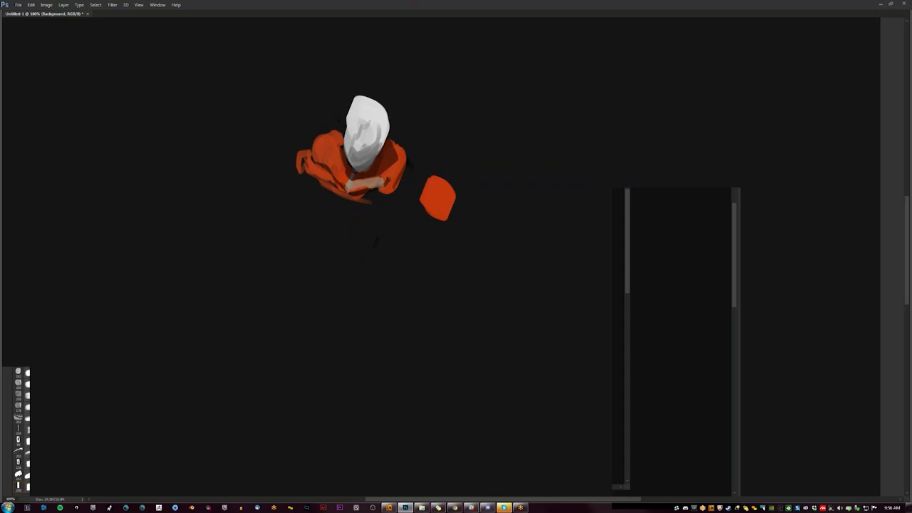
pyautogui.moveTo(412, 168); pyautogui.dragTo(403, 190)
pyautogui.moveTo(349, 137)
pyautogui.mouseDown()
pyautogui.moveTo(346, 120)
pyautogui.moveTo(358, 100)
pyautogui.moveTo(348, 137)
pyautogui.mouseUp()
pyautogui.moveTo(352, 97); pyautogui.dragTo(361, 115)
# Step: Browse the artist's Border, notebook sketches and BIRD artworks on ArtStation, then return to Photoshop
pyautogui.hotkey('alt', 'Tab')
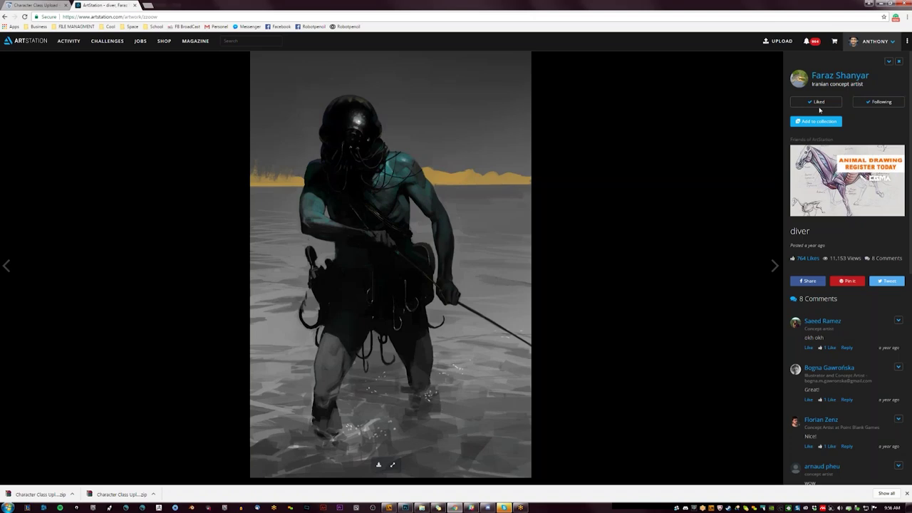
pyautogui.press('Escape')
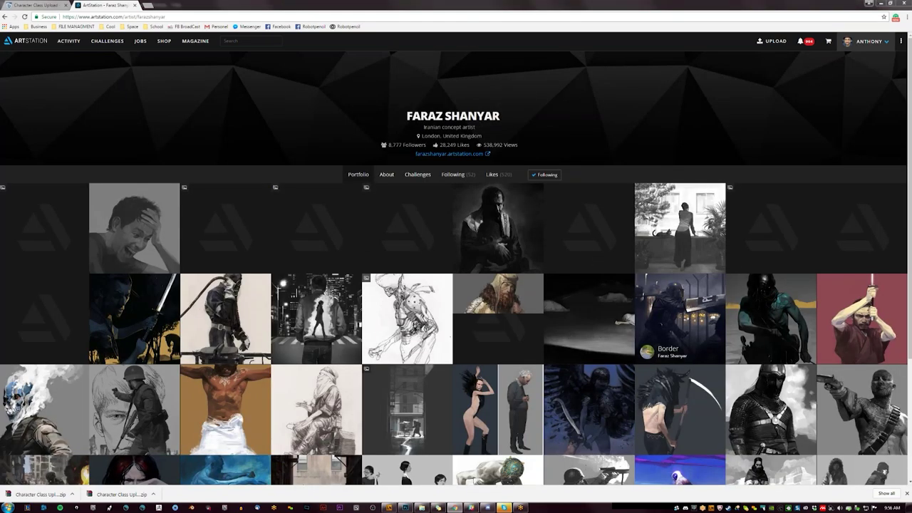
pyautogui.click(695, 343)
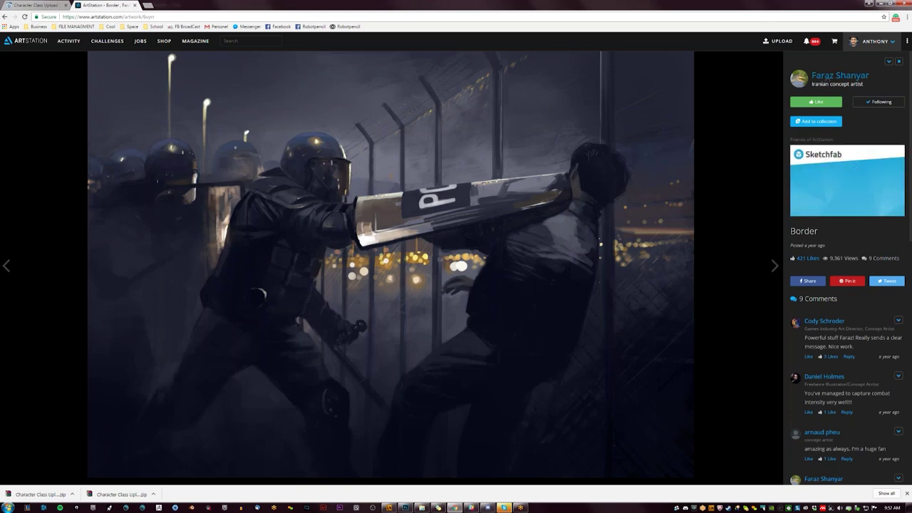
pyautogui.click(837, 76)
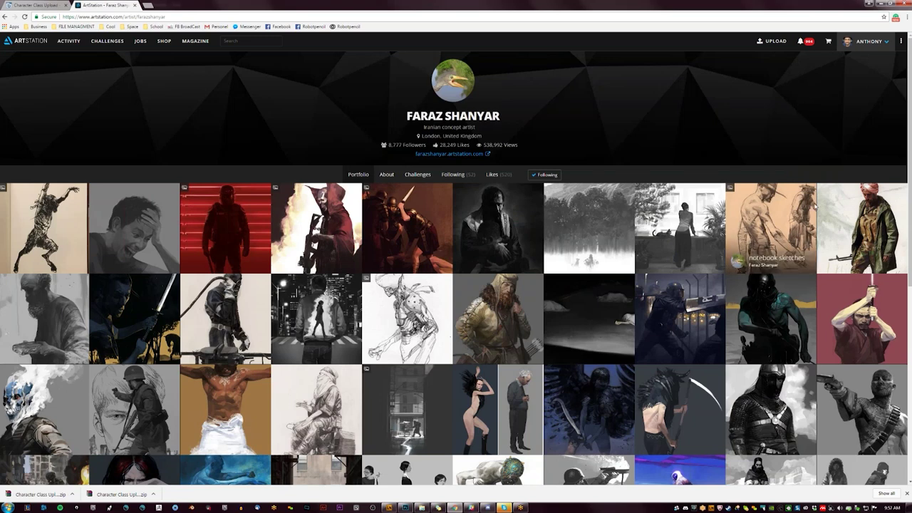
pyautogui.click(812, 269)
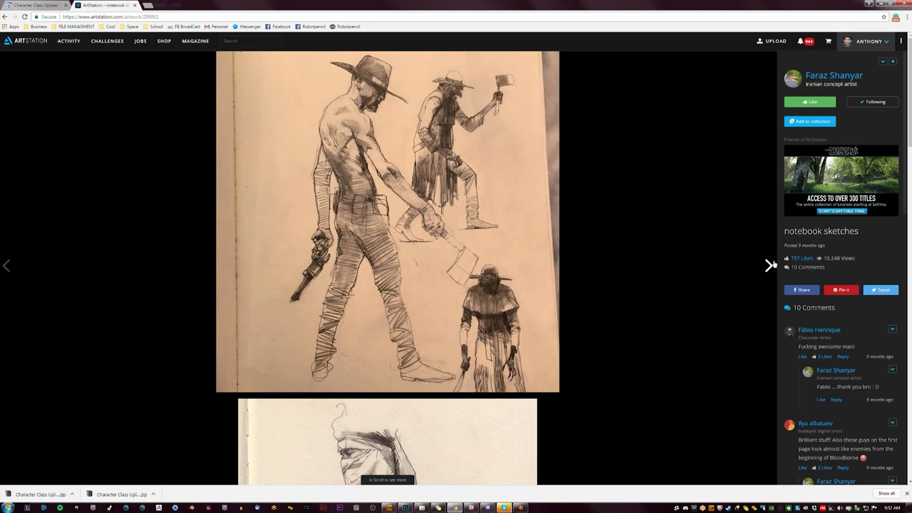
pyautogui.click(832, 77)
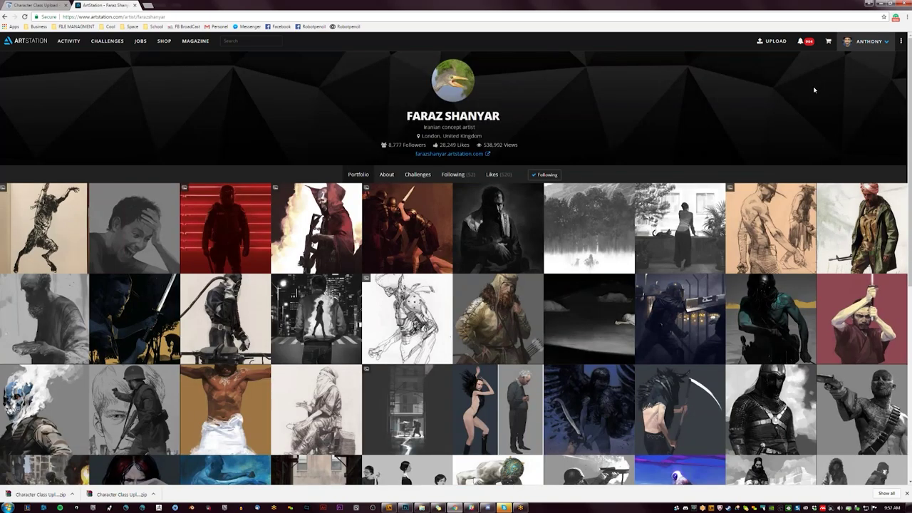
pyautogui.click(623, 428)
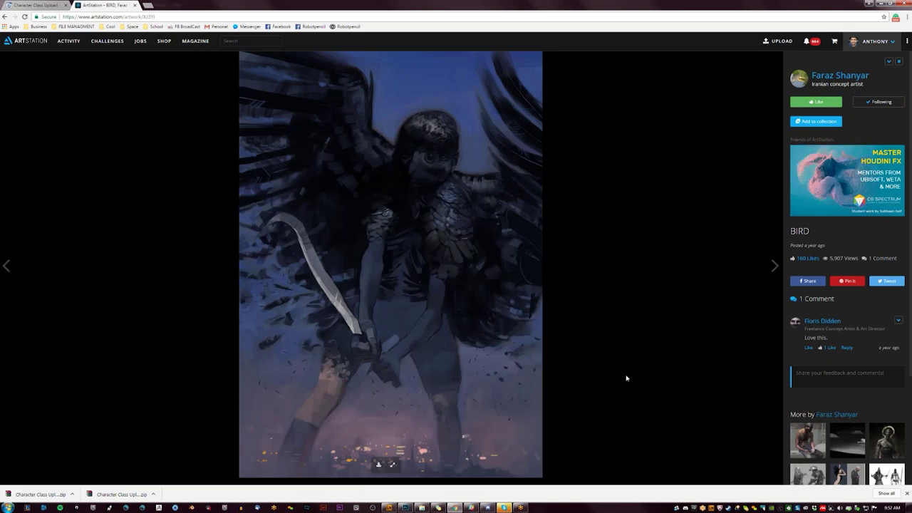
pyautogui.click(880, 4)
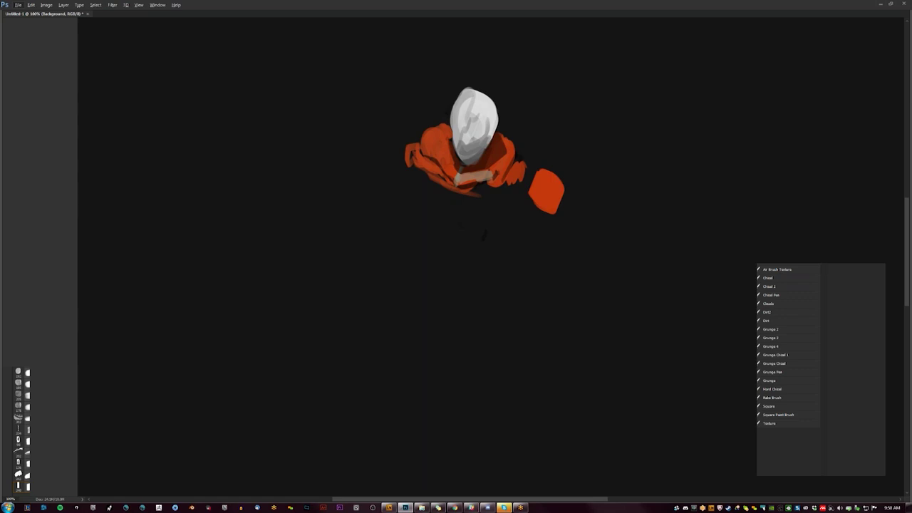
# Step: Extend the orange sleeve toward the hand and fill the left arm and lower torso with orange
pyautogui.moveTo(509, 187)
pyautogui.mouseDown()
pyautogui.moveTo(486, 207)
pyautogui.moveTo(453, 213)
pyautogui.mouseUp()
pyautogui.moveTo(379, 169)
pyautogui.mouseDown()
pyautogui.moveTo(376, 192)
pyautogui.moveTo(352, 207)
pyautogui.moveTo(376, 222)
pyautogui.mouseUp()
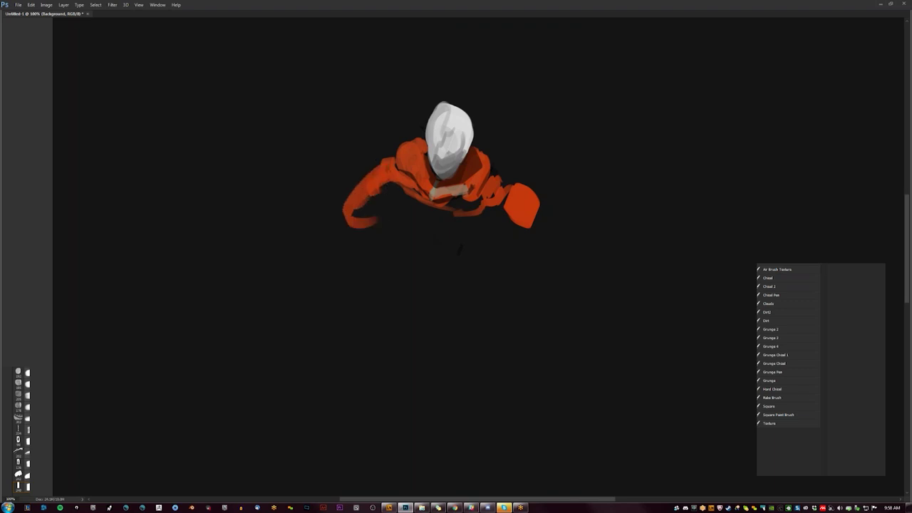
pyautogui.moveTo(389, 167); pyautogui.dragTo(346, 225)
pyautogui.moveTo(377, 182)
pyautogui.mouseDown()
pyautogui.moveTo(431, 220)
pyautogui.moveTo(412, 215)
pyautogui.moveTo(456, 214)
pyautogui.moveTo(447, 250)
pyautogui.mouseUp()
# Step: Paint dark red shadow beneath the torso, extending it further below the body
pyautogui.moveTo(410, 228)
pyautogui.mouseDown()
pyautogui.moveTo(466, 235)
pyautogui.moveTo(470, 222)
pyautogui.mouseUp()
pyautogui.moveTo(407, 225)
pyautogui.mouseDown()
pyautogui.moveTo(385, 232)
pyautogui.moveTo(384, 222)
pyautogui.moveTo(426, 198)
pyautogui.moveTo(401, 211)
pyautogui.moveTo(386, 186)
pyautogui.moveTo(363, 186)
pyautogui.moveTo(421, 193)
pyautogui.mouseUp()
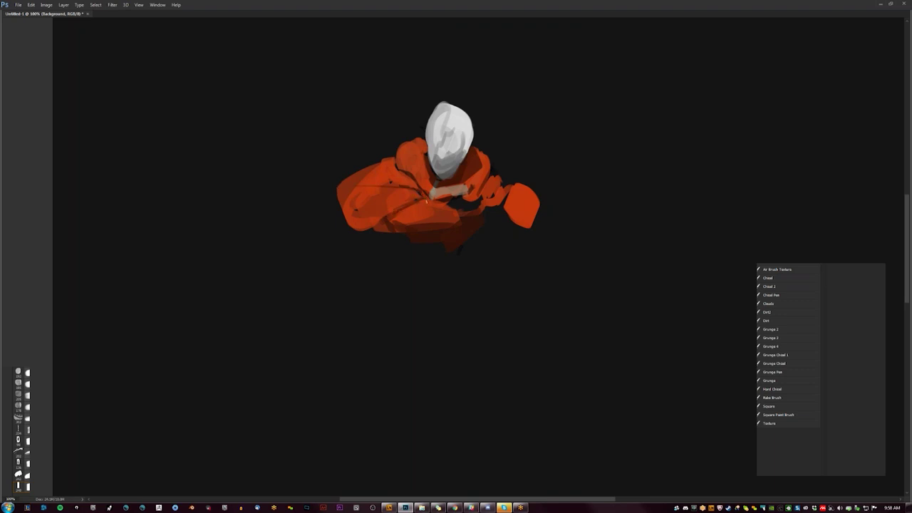
pyautogui.moveTo(437, 240); pyautogui.dragTo(418, 263)
pyautogui.hotkey('alt', 'Tab')
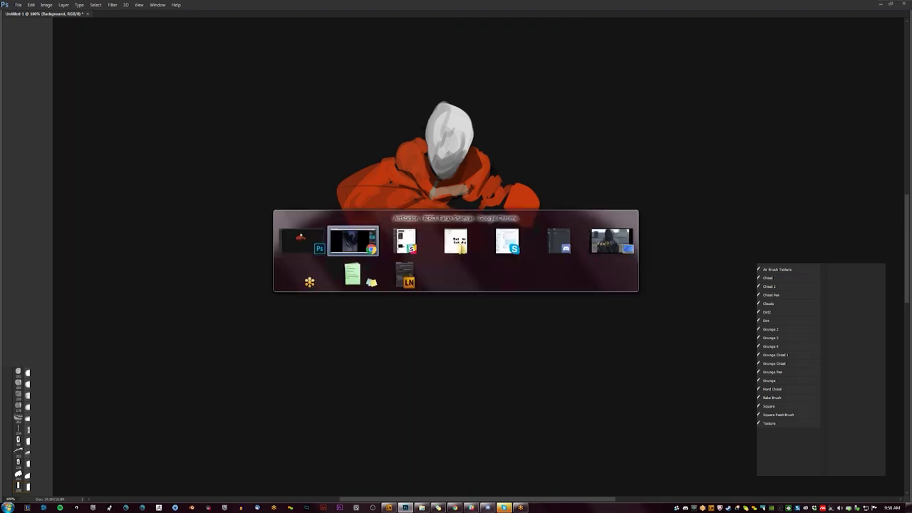
pyautogui.hotkey('alt', 'Tab')
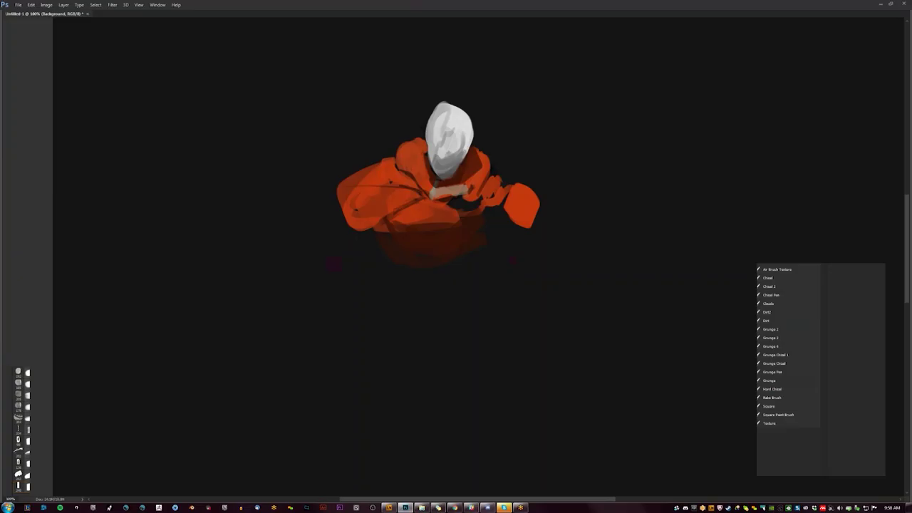
# Step: Shade the face with darker gray eyes, mouth and left-side shadow, brightening the head's right edge
pyautogui.moveTo(439, 161)
pyautogui.mouseDown()
pyautogui.moveTo(463, 146)
pyautogui.moveTo(429, 156)
pyautogui.mouseUp()
pyautogui.moveTo(437, 123); pyautogui.dragTo(448, 105)
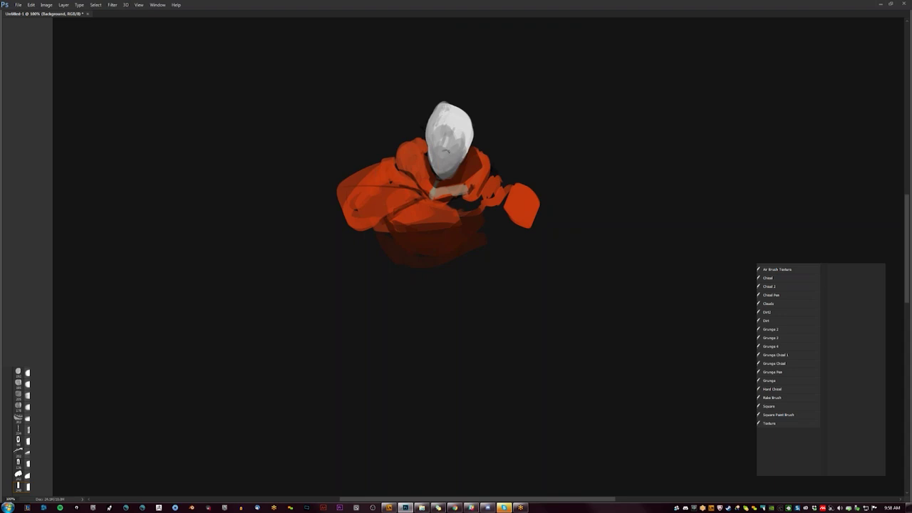
pyautogui.moveTo(434, 152); pyautogui.dragTo(456, 161)
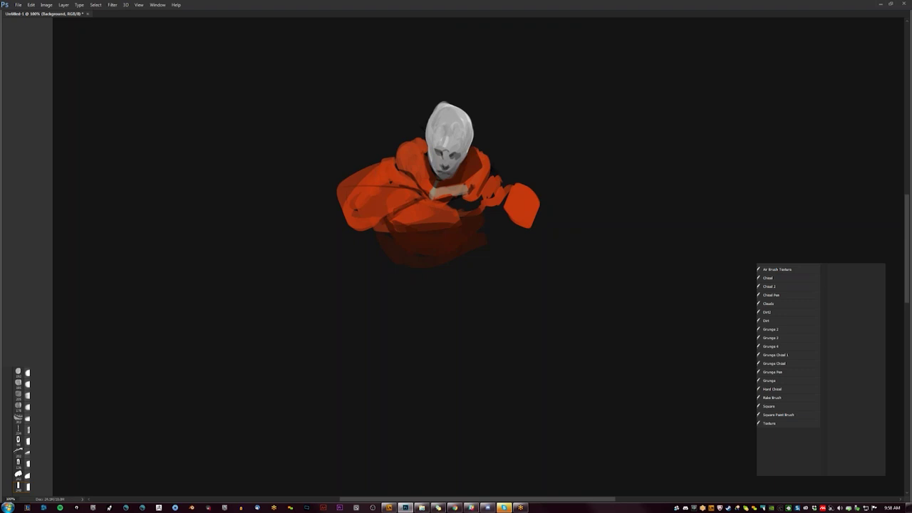
pyautogui.moveTo(468, 151); pyautogui.dragTo(427, 153)
pyautogui.moveTo(431, 160)
pyautogui.mouseDown()
pyautogui.moveTo(437, 174)
pyautogui.moveTo(453, 173)
pyautogui.mouseUp()
pyautogui.moveTo(430, 143); pyautogui.dragTo(463, 164)
pyautogui.scroll(-2, 452, 231)
# Step: Darken a sleeve fold, extend the right sleeve downward, and fill the lower torso with dark red
pyautogui.scroll(2, 449, 236)
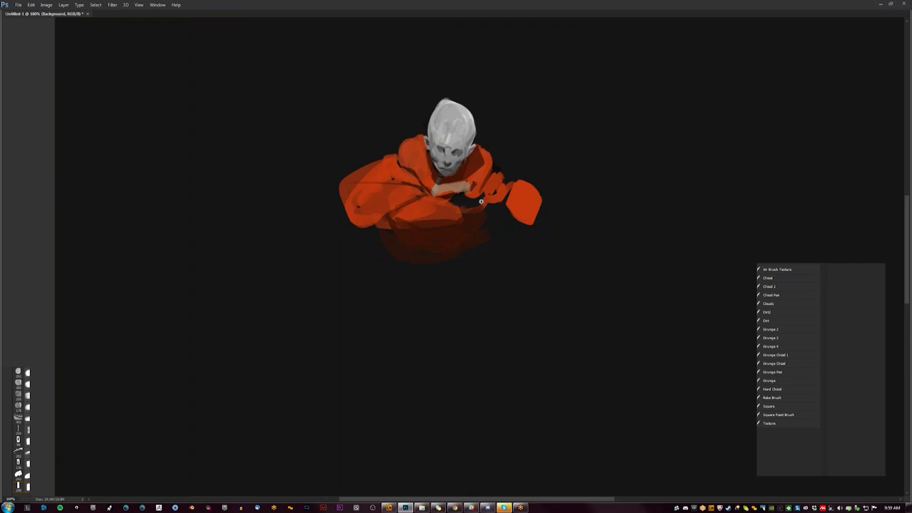
pyautogui.moveTo(487, 193)
pyautogui.mouseDown()
pyautogui.moveTo(494, 171)
pyautogui.moveTo(517, 171)
pyautogui.mouseUp()
pyautogui.moveTo(502, 204)
pyautogui.mouseDown()
pyautogui.moveTo(525, 221)
pyautogui.moveTo(500, 230)
pyautogui.mouseUp()
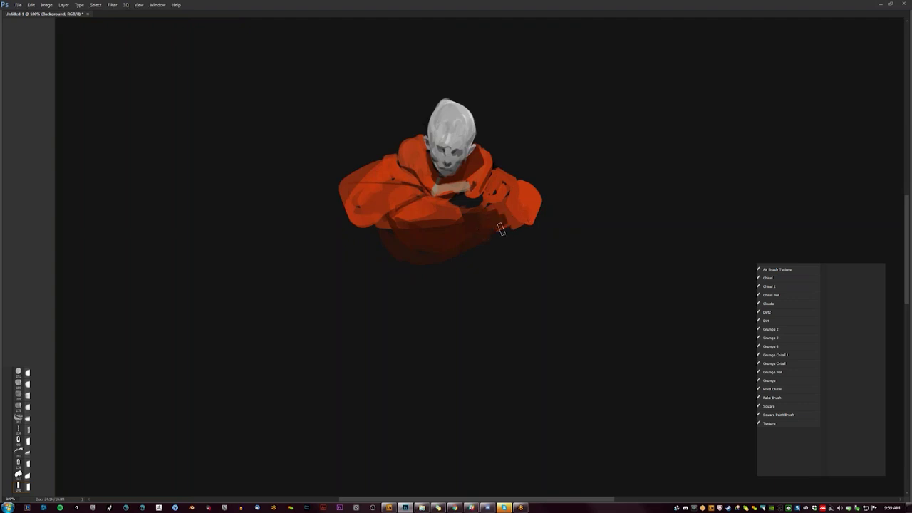
pyautogui.moveTo(366, 235); pyautogui.dragTo(384, 218)
pyautogui.moveTo(396, 258); pyautogui.dragTo(463, 258)
# Step: Sketch a light gray limb outline hanging down from the lower-left sleeve
pyautogui.moveTo(364, 214)
pyautogui.mouseDown()
pyautogui.moveTo(349, 235)
pyautogui.moveTo(350, 261)
pyautogui.mouseUp()
pyautogui.moveTo(346, 219)
pyautogui.mouseDown()
pyautogui.moveTo(322, 348)
pyautogui.moveTo(336, 333)
pyautogui.mouseUp()
pyautogui.moveTo(326, 298)
pyautogui.mouseDown()
pyautogui.moveTo(349, 280)
pyautogui.moveTo(351, 291)
pyautogui.mouseUp()
pyautogui.moveTo(363, 237)
pyautogui.mouseDown()
pyautogui.moveTo(341, 360)
pyautogui.moveTo(328, 362)
pyautogui.moveTo(330, 379)
pyautogui.moveTo(339, 365)
pyautogui.moveTo(321, 392)
pyautogui.moveTo(336, 405)
pyautogui.moveTo(348, 394)
pyautogui.mouseUp()
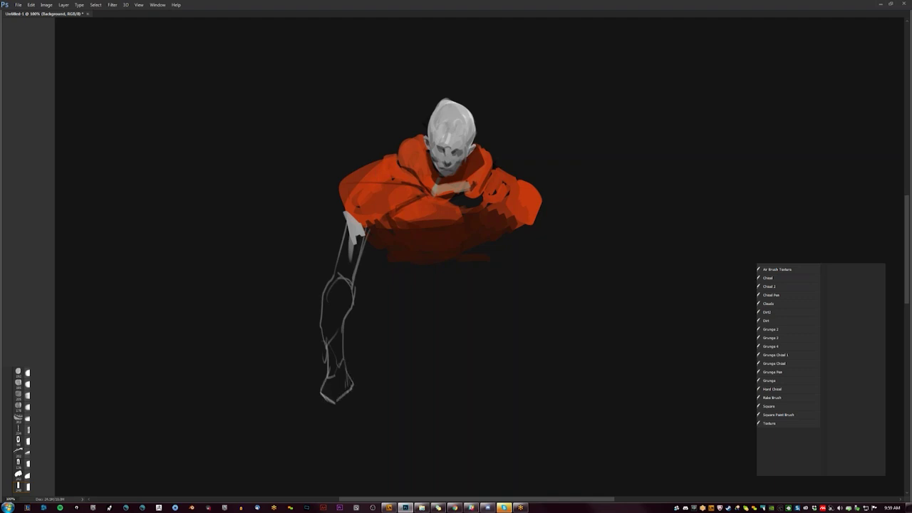
# Step: Add three more thin gray strokes below the shoulder to sketch the bent second leg
pyautogui.moveTo(366, 230)
pyautogui.mouseDown()
pyautogui.moveTo(364, 296)
pyautogui.moveTo(385, 248)
pyautogui.moveTo(389, 261)
pyautogui.moveTo(363, 313)
pyautogui.mouseUp()
pyautogui.moveTo(385, 260); pyautogui.dragTo(380, 316)
pyautogui.moveTo(370, 295)
pyautogui.mouseDown()
pyautogui.moveTo(379, 329)
pyautogui.moveTo(396, 312)
pyautogui.moveTo(413, 317)
pyautogui.moveTo(385, 328)
pyautogui.mouseUp()
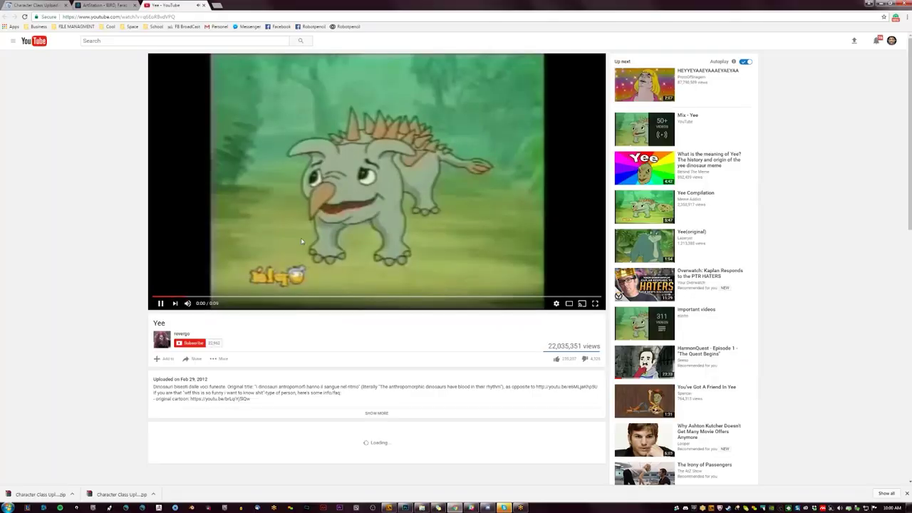
# Step: Pause the 'Yee' video and switch back to the Photoshop painting
pyautogui.click(387, 252)
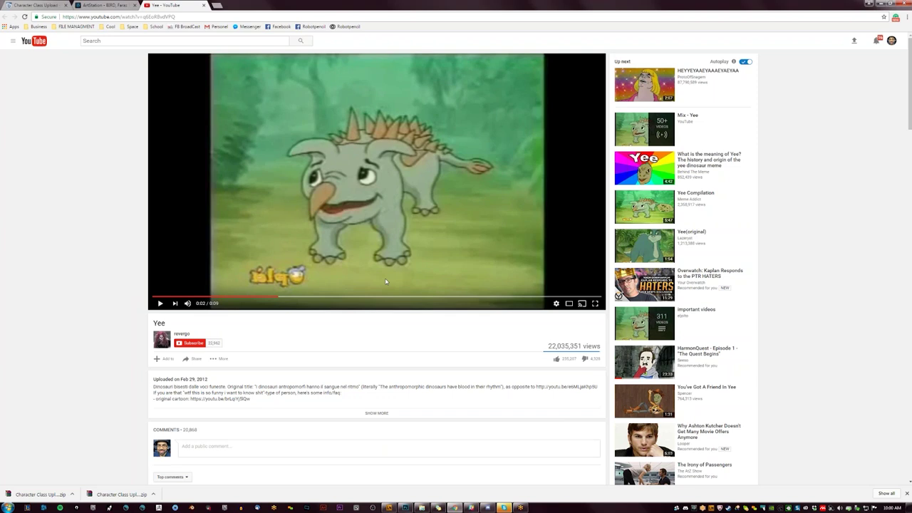
pyautogui.hotkey('alt', 'Tab')
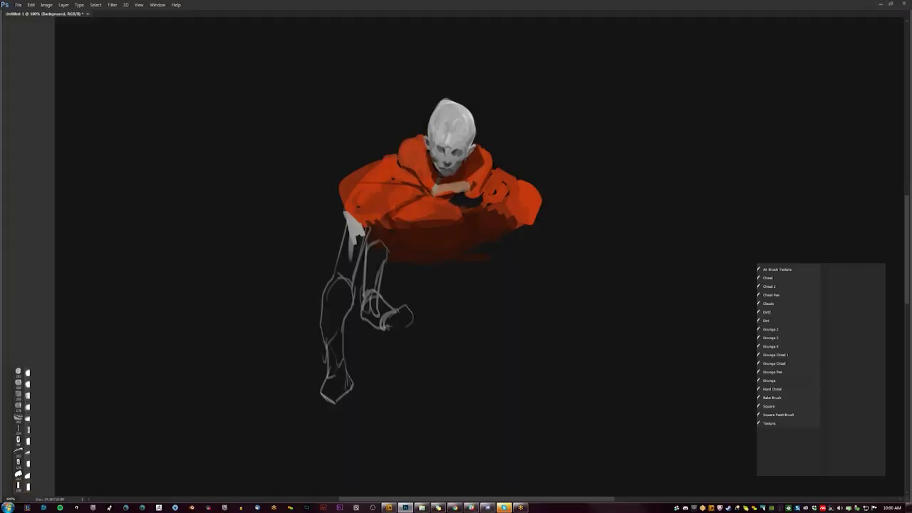
# Step: Sketch a gray limb line, extend the robe's lower edge in dark red, and widen the right sleeve
pyautogui.moveTo(390, 254)
pyautogui.mouseDown()
pyautogui.moveTo(401, 295)
pyautogui.moveTo(408, 253)
pyautogui.mouseUp()
pyautogui.moveTo(498, 288); pyautogui.dragTo(431, 314)
pyautogui.moveTo(526, 229); pyautogui.dragTo(507, 238)
pyautogui.moveTo(545, 205); pyautogui.dragTo(536, 231)
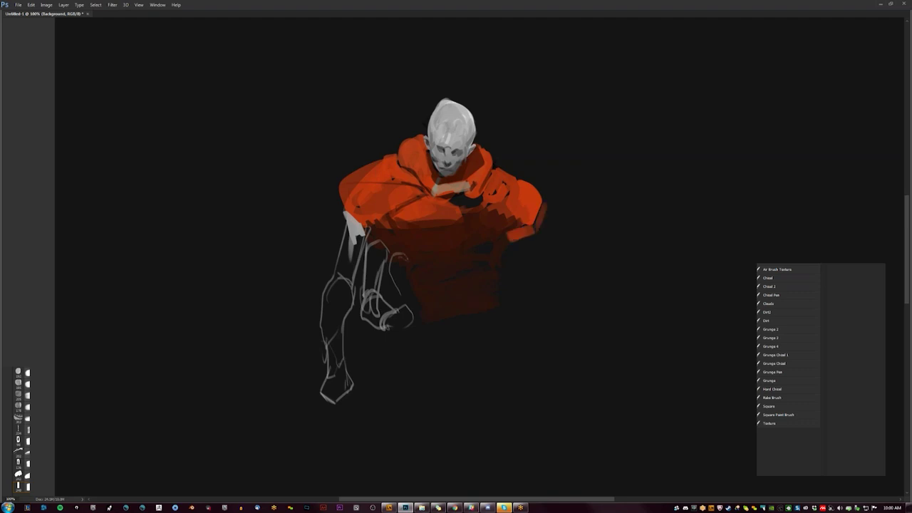
# Step: Flip the canvas horizontally, re-center the figure, and extend the sleeve with orange highlights and dark red
pyautogui.press('h')
pyautogui.moveTo(556, 294); pyautogui.dragTo(456, 240)
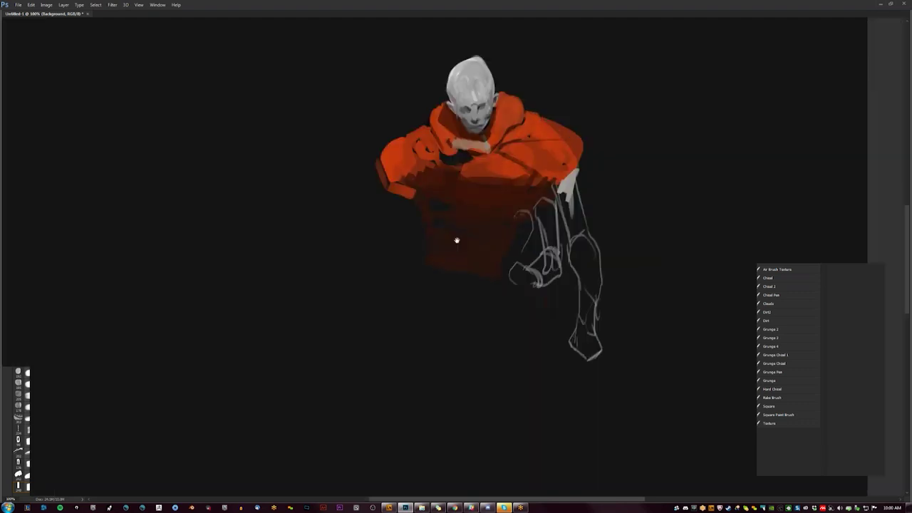
pyautogui.moveTo(387, 167)
pyautogui.mouseDown()
pyautogui.moveTo(382, 180)
pyautogui.moveTo(403, 206)
pyautogui.moveTo(386, 207)
pyautogui.moveTo(386, 220)
pyautogui.mouseUp()
pyautogui.moveTo(382, 175)
pyautogui.mouseDown()
pyautogui.moveTo(371, 228)
pyautogui.moveTo(396, 258)
pyautogui.moveTo(376, 259)
pyautogui.moveTo(384, 296)
pyautogui.mouseUp()
pyautogui.moveTo(401, 228); pyautogui.dragTo(389, 307)
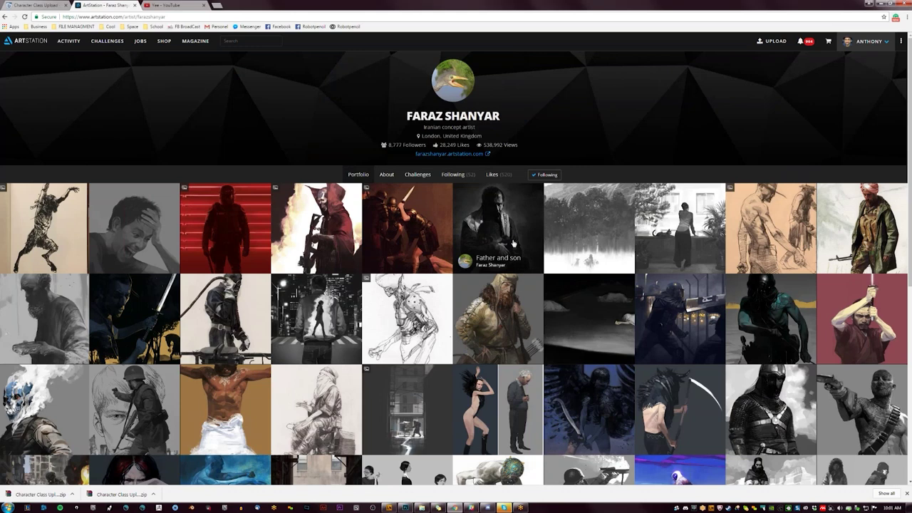
# Step: Open the 'Feed' artwork from the ArtStation portfolio, then switch back to Photoshop
pyautogui.click(244, 374)
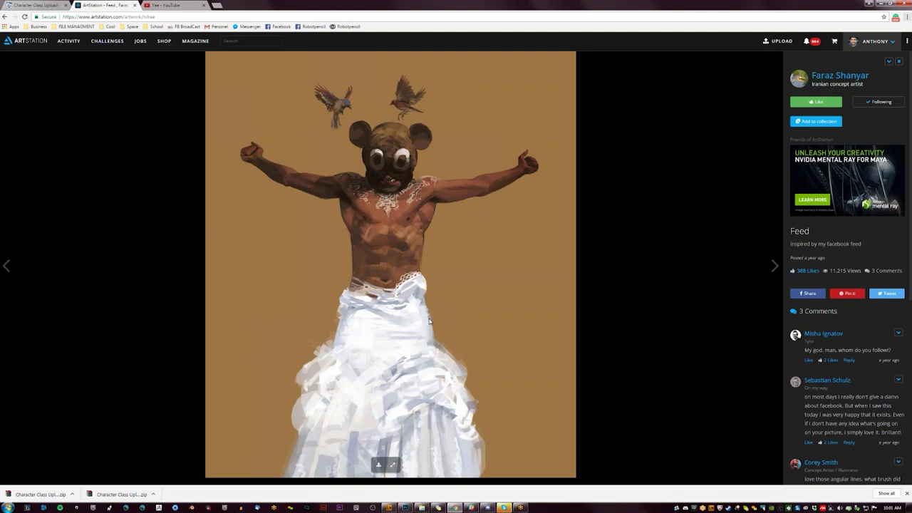
pyautogui.hotkey('alt', 'Tab')
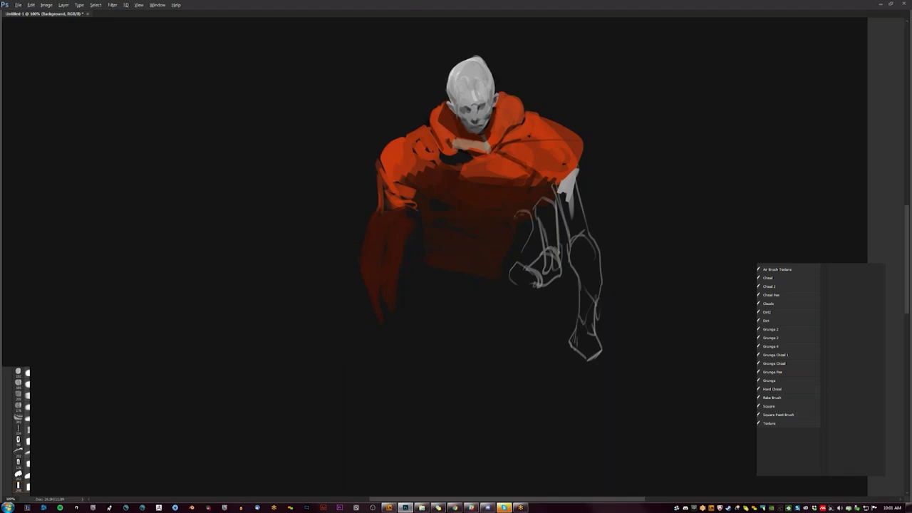
# Step: Paint a light gray band across the dark lower torso and add two darker marks in it
pyautogui.moveTo(449, 214)
pyautogui.mouseDown()
pyautogui.moveTo(509, 213)
pyautogui.moveTo(499, 249)
pyautogui.moveTo(444, 213)
pyautogui.moveTo(445, 242)
pyautogui.moveTo(432, 226)
pyautogui.moveTo(444, 258)
pyautogui.moveTo(449, 217)
pyautogui.moveTo(433, 204)
pyautogui.moveTo(518, 218)
pyautogui.moveTo(462, 241)
pyautogui.moveTo(451, 264)
pyautogui.mouseUp()
pyautogui.moveTo(454, 237)
pyautogui.mouseDown()
pyautogui.moveTo(499, 239)
pyautogui.moveTo(508, 221)
pyautogui.mouseUp()
pyautogui.moveTo(446, 227)
pyautogui.mouseDown()
pyautogui.moveTo(462, 223)
pyautogui.moveTo(442, 211)
pyautogui.mouseUp()
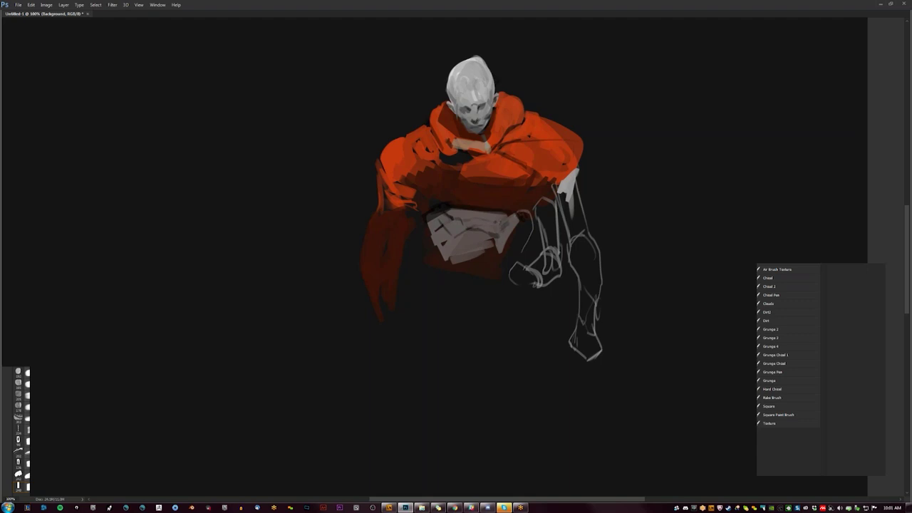
# Step: Extend the gray skirt block downward, lighten its bottom edge, and add darker streaks on its right and upper-left
pyautogui.moveTo(483, 232)
pyautogui.mouseDown()
pyautogui.moveTo(460, 242)
pyautogui.moveTo(459, 255)
pyautogui.moveTo(433, 261)
pyautogui.mouseUp()
pyautogui.moveTo(447, 224)
pyautogui.mouseDown()
pyautogui.moveTo(432, 245)
pyautogui.moveTo(456, 272)
pyautogui.moveTo(489, 253)
pyautogui.moveTo(507, 270)
pyautogui.moveTo(492, 261)
pyautogui.moveTo(450, 273)
pyautogui.mouseUp()
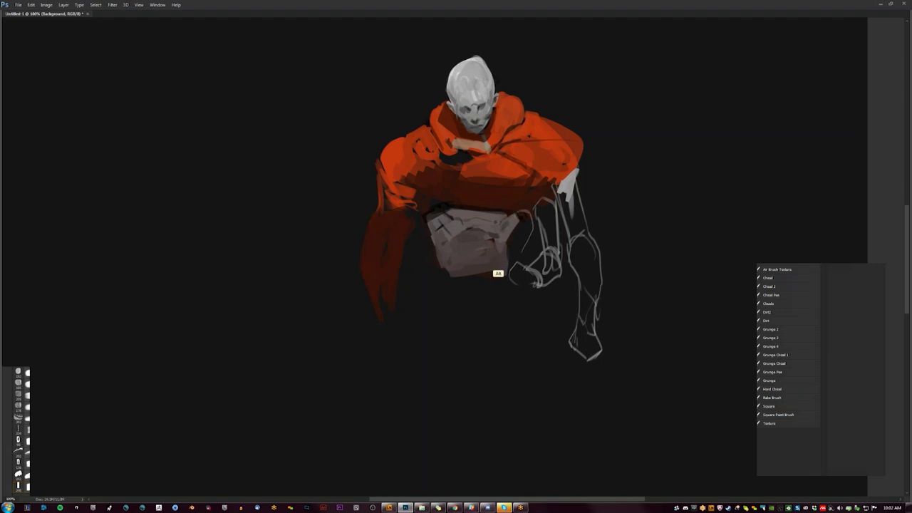
pyautogui.moveTo(438, 252)
pyautogui.mouseDown()
pyautogui.moveTo(452, 278)
pyautogui.moveTo(506, 278)
pyautogui.moveTo(438, 278)
pyautogui.mouseUp()
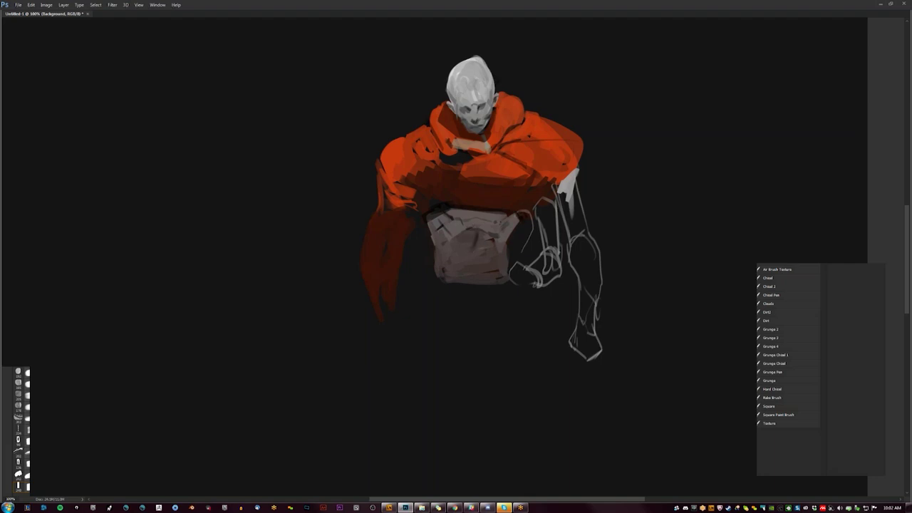
pyautogui.moveTo(470, 237); pyautogui.dragTo(463, 251)
pyautogui.moveTo(485, 251); pyautogui.dragTo(490, 241)
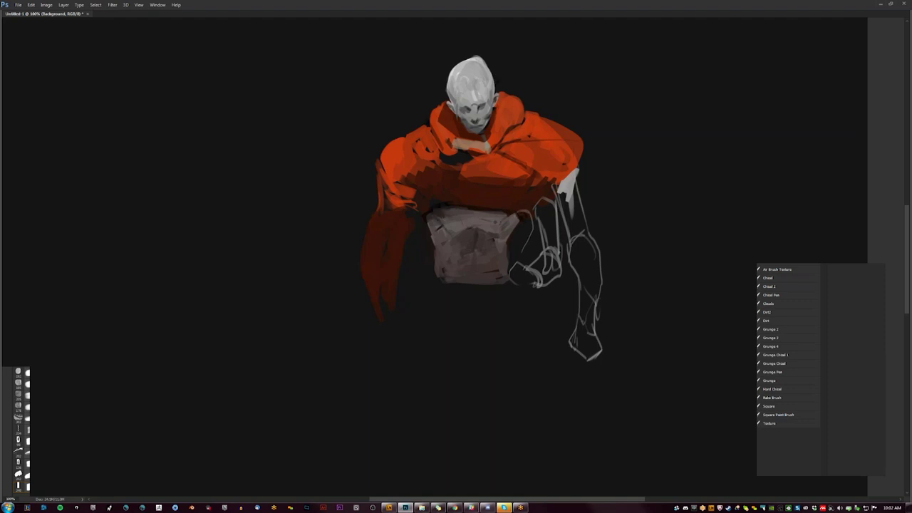
pyautogui.moveTo(433, 214); pyautogui.dragTo(443, 218)
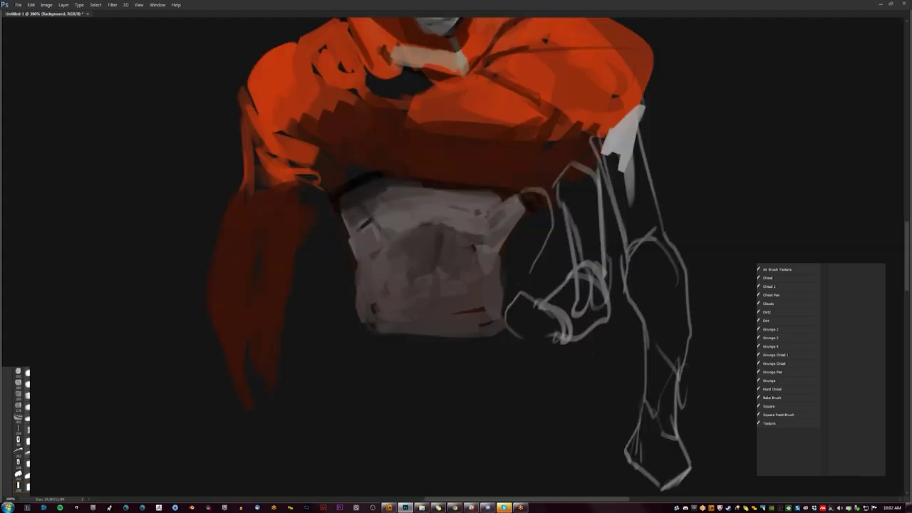
# Step: Mirror the canvas and shade the top and bottom of the grey torso dark
pyautogui.hotkey('ctrl', '-')
pyautogui.hotkey('ctrl', '-')
pyautogui.hotkey('ctrl', 'shift', 'h')
pyautogui.hotkey('ctrl', '+')
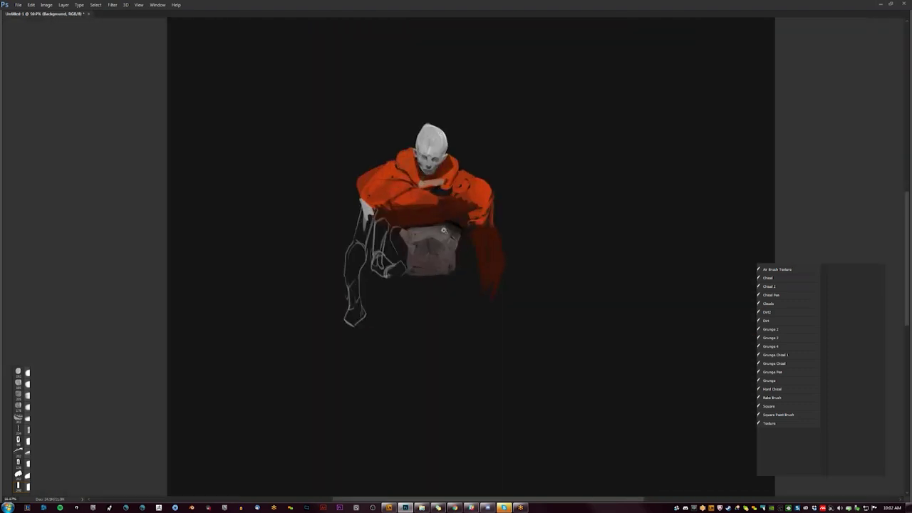
pyautogui.hotkey('ctrl', '+')
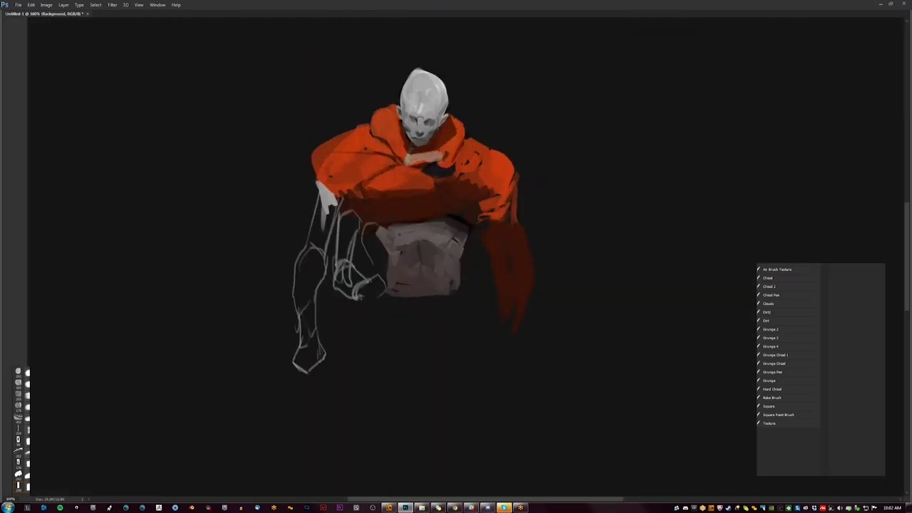
pyautogui.moveTo(385, 228)
pyautogui.mouseDown()
pyautogui.moveTo(447, 218)
pyautogui.moveTo(398, 242)
pyautogui.moveTo(417, 221)
pyautogui.moveTo(437, 222)
pyautogui.mouseUp()
pyautogui.moveTo(378, 251)
pyautogui.mouseDown()
pyautogui.moveTo(443, 229)
pyautogui.moveTo(419, 230)
pyautogui.mouseUp()
pyautogui.moveTo(384, 291)
pyautogui.mouseDown()
pyautogui.moveTo(421, 279)
pyautogui.moveTo(435, 288)
pyautogui.moveTo(384, 287)
pyautogui.moveTo(387, 277)
pyautogui.mouseUp()
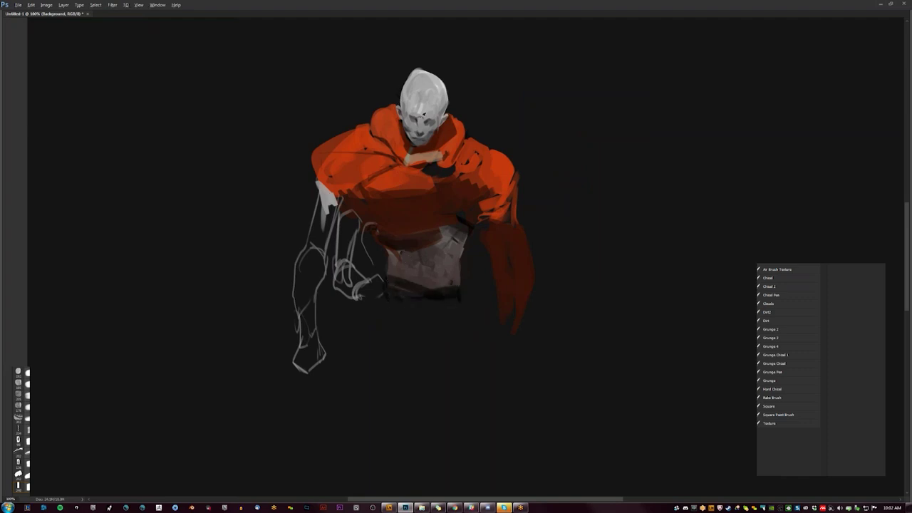
# Step: Lighten the forehead and head, then fill the shoulder, upper arm and forearm with grey
pyautogui.moveTo(413, 132)
pyautogui.mouseDown()
pyautogui.moveTo(436, 119)
pyautogui.moveTo(406, 105)
pyautogui.mouseUp()
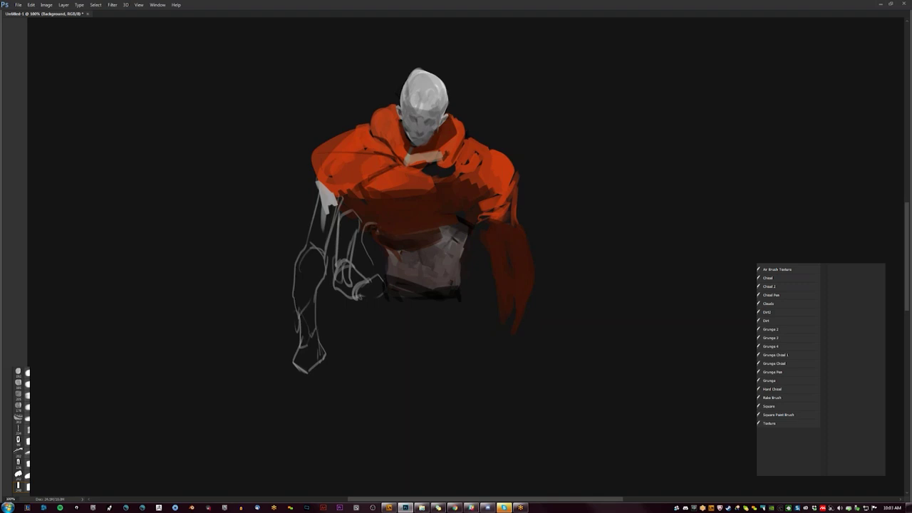
pyautogui.moveTo(414, 82); pyautogui.dragTo(415, 98)
pyautogui.moveTo(321, 195); pyautogui.dragTo(312, 234)
pyautogui.moveTo(326, 186)
pyautogui.mouseDown()
pyautogui.moveTo(322, 203)
pyautogui.moveTo(317, 178)
pyautogui.moveTo(324, 242)
pyautogui.moveTo(307, 249)
pyautogui.moveTo(299, 275)
pyautogui.moveTo(309, 270)
pyautogui.moveTo(297, 279)
pyautogui.moveTo(307, 336)
pyautogui.mouseUp()
pyautogui.moveTo(318, 267)
pyautogui.mouseDown()
pyautogui.moveTo(292, 285)
pyautogui.moveTo(319, 265)
pyautogui.mouseUp()
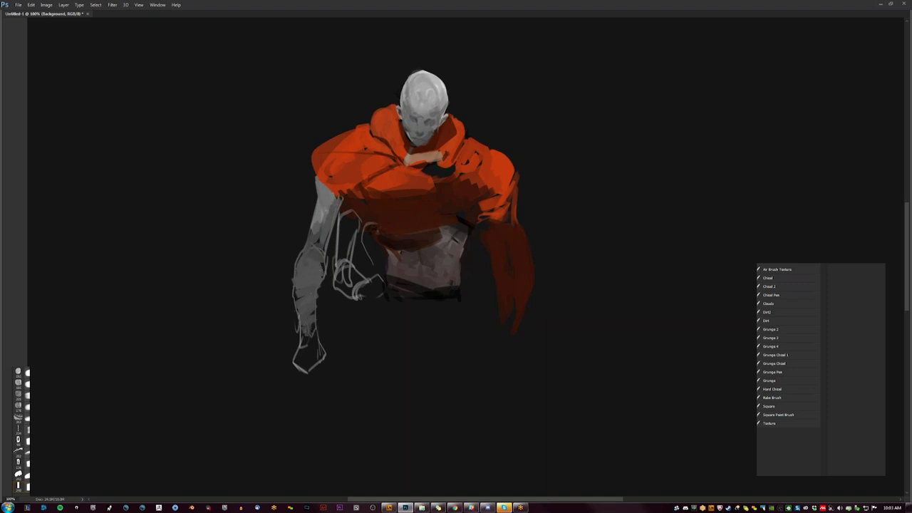
# Step: Extend the grey arm toward the hand and reshape the upper arm near the shoulder
pyautogui.moveTo(312, 332); pyautogui.dragTo(298, 354)
pyautogui.moveTo(325, 220)
pyautogui.mouseDown()
pyautogui.moveTo(326, 184)
pyautogui.moveTo(322, 217)
pyautogui.moveTo(349, 241)
pyautogui.moveTo(341, 283)
pyautogui.moveTo(362, 295)
pyautogui.mouseUp()
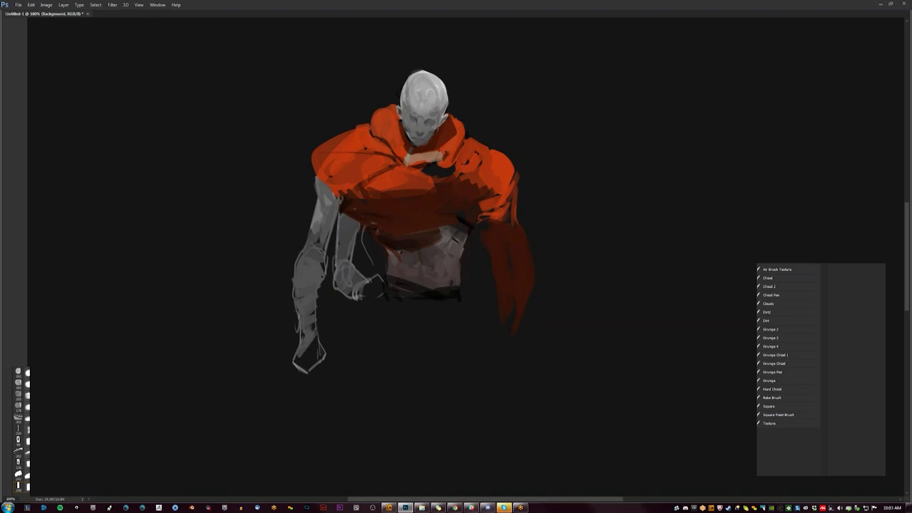
pyautogui.hotkey('ctrl', '-')
pyautogui.hotkey('ctrl', '-')
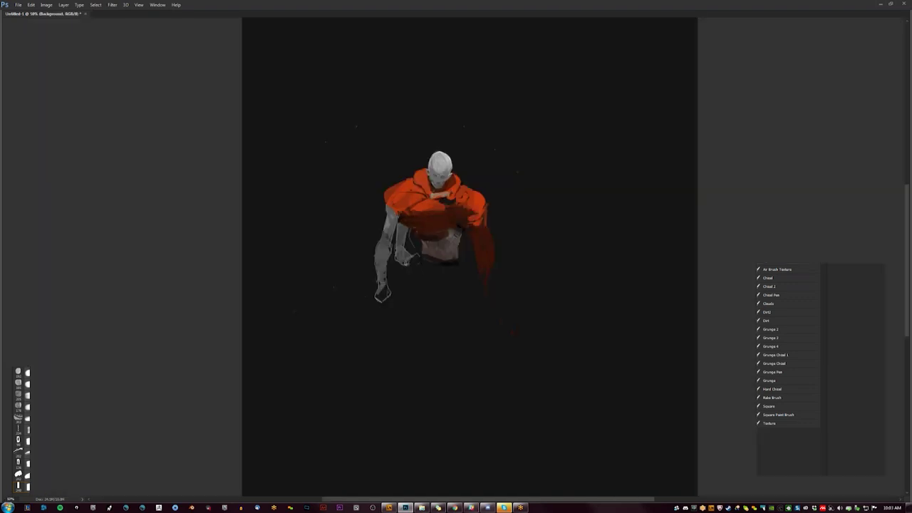
# Step: Mirror the canvas horizontally and brush a darker red fold across the jacket's shoulder
pyautogui.press('h')
pyautogui.hotkey('ctrl', '+')
pyautogui.hotkey('ctrl', '+')
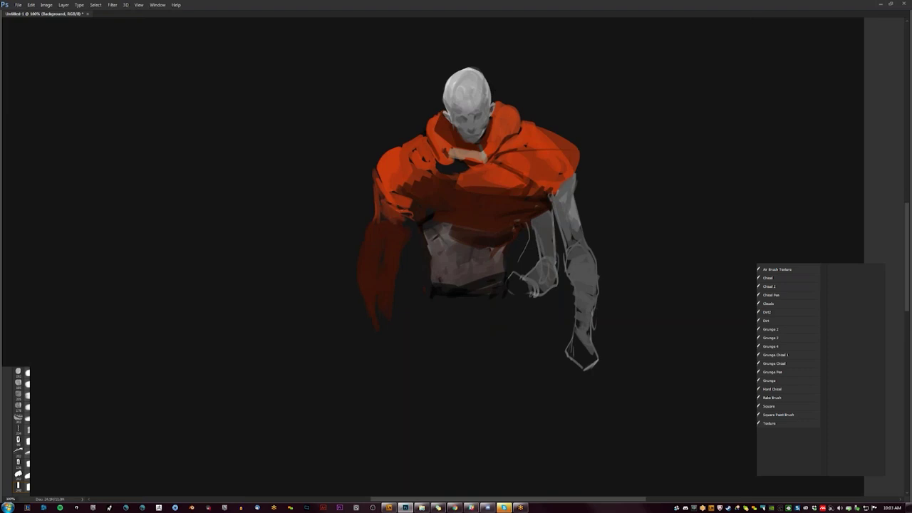
pyautogui.moveTo(378, 202)
pyautogui.mouseDown()
pyautogui.moveTo(412, 185)
pyautogui.moveTo(378, 218)
pyautogui.moveTo(405, 221)
pyautogui.mouseUp()
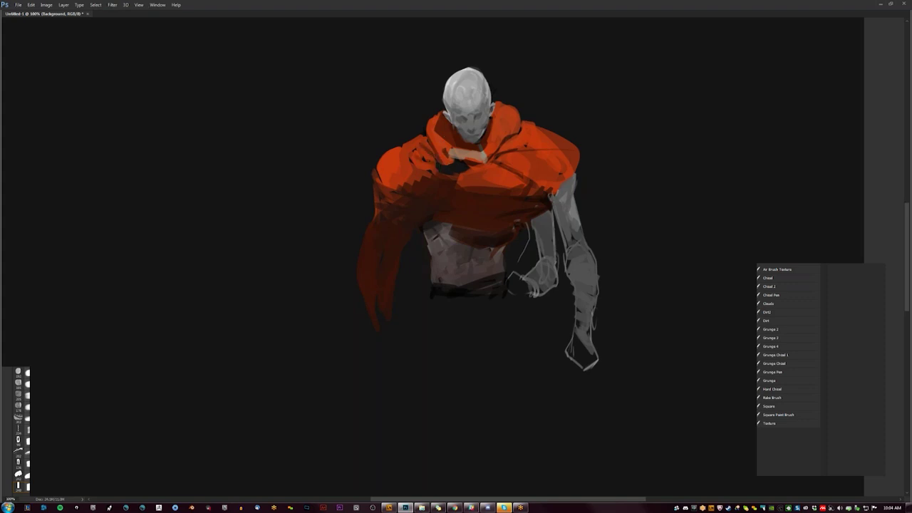
# Step: Paint lighter orange over the shoulder and the dark gap below the hood's collar
pyautogui.moveTo(424, 142); pyautogui.dragTo(432, 162)
pyautogui.moveTo(433, 171); pyautogui.dragTo(465, 164)
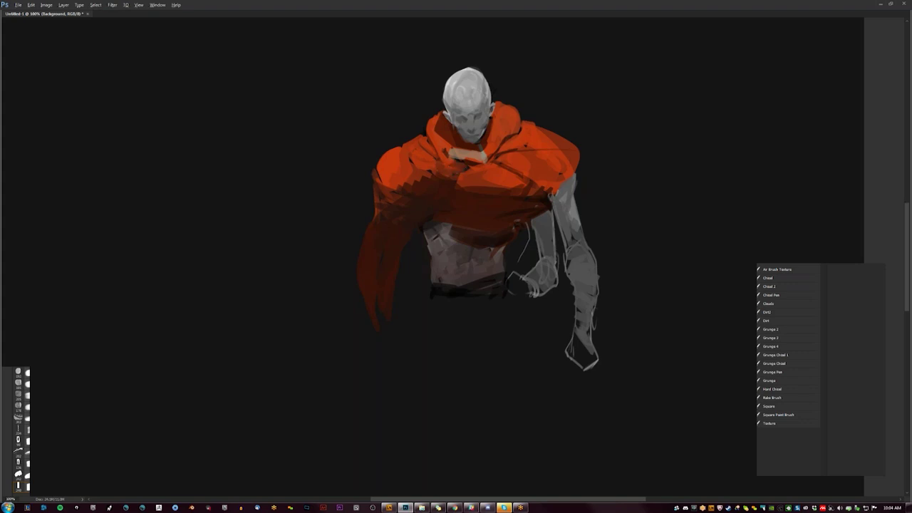
pyautogui.moveTo(425, 184); pyautogui.dragTo(472, 190)
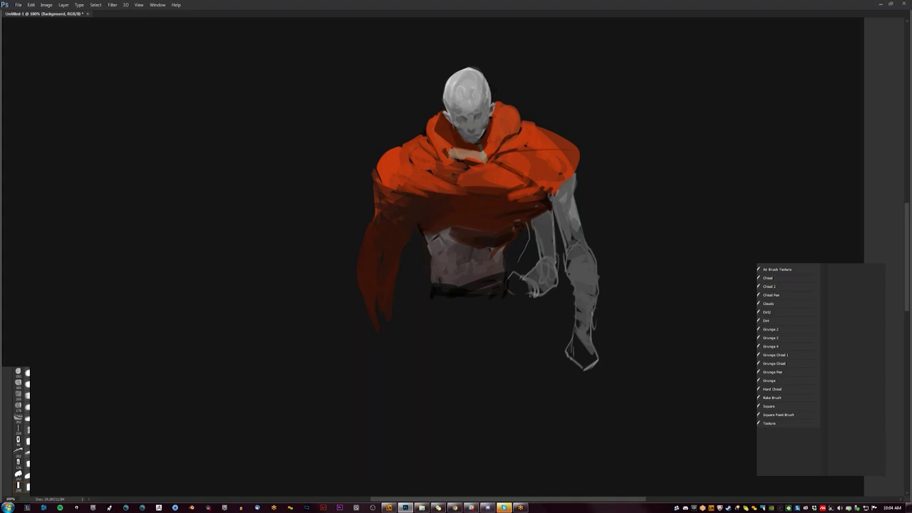
pyautogui.press('h')
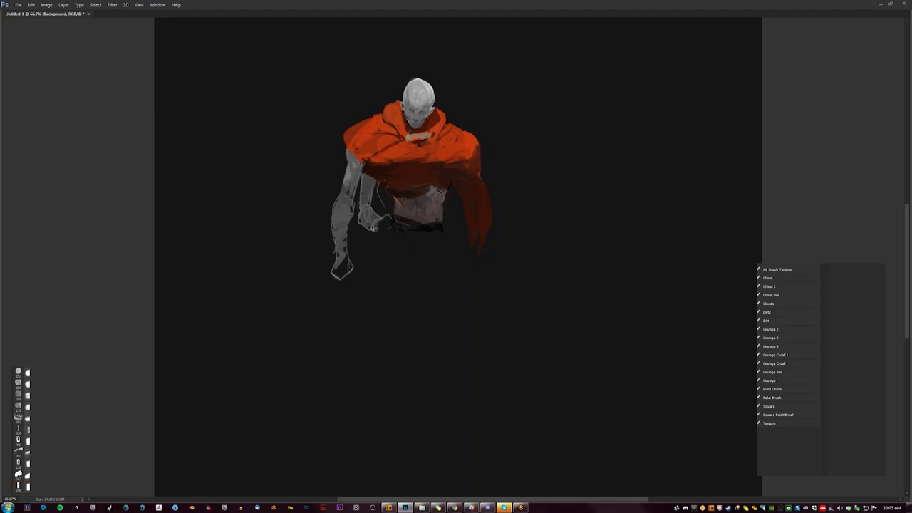
# Step: Reshape the orange jacket's lower edge over the arm with a dark stroke
pyautogui.moveTo(360, 162)
pyautogui.mouseDown()
pyautogui.moveTo(365, 168)
pyautogui.moveTo(348, 143)
pyautogui.mouseUp()
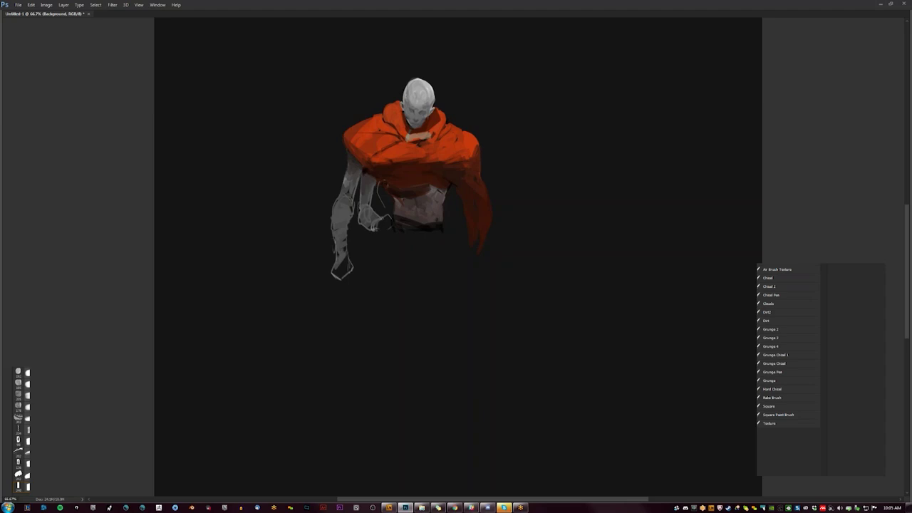
# Step: Mirror the canvas and block in solid dark trousers below the torso
pyautogui.press('h')
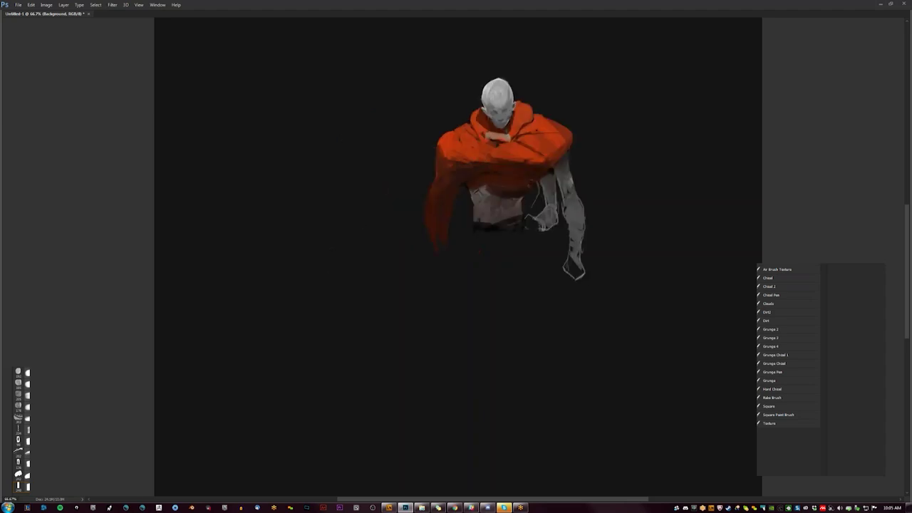
pyautogui.hscroll(4, 352, 248)
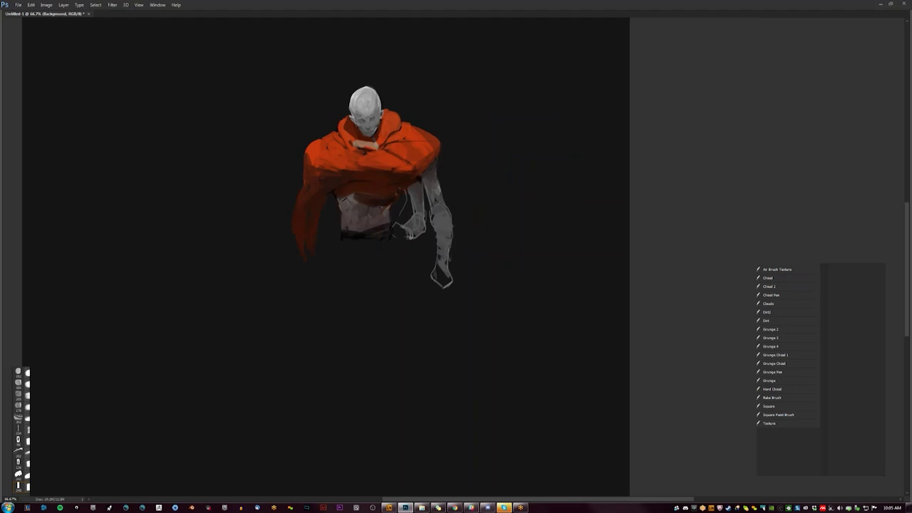
pyautogui.moveTo(340, 243)
pyautogui.mouseDown()
pyautogui.moveTo(339, 277)
pyautogui.moveTo(349, 265)
pyautogui.moveTo(356, 300)
pyautogui.mouseUp()
pyautogui.moveTo(384, 246); pyautogui.dragTo(374, 287)
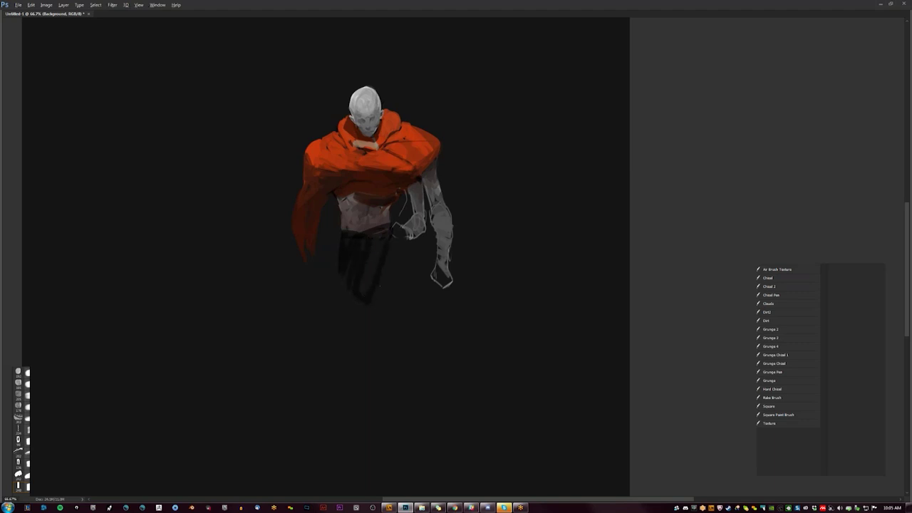
pyautogui.moveTo(379, 249)
pyautogui.mouseDown()
pyautogui.moveTo(367, 266)
pyautogui.moveTo(375, 283)
pyautogui.mouseUp()
# Step: Add orange along the jacket's outer shoulder edge, then mirror the canvas back
pyautogui.moveTo(313, 146); pyautogui.dragTo(309, 142)
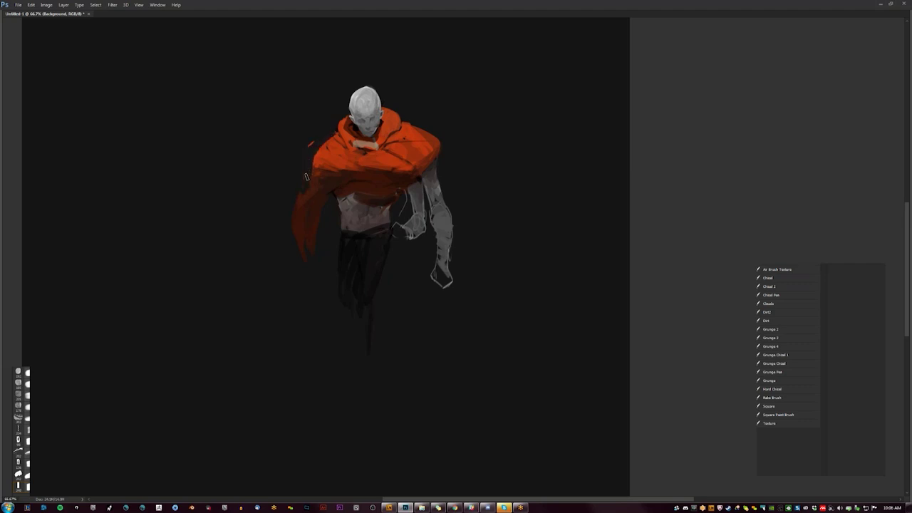
pyautogui.moveTo(314, 151); pyautogui.dragTo(312, 163)
pyautogui.hotkey('ctrl', 'shift', 'h')
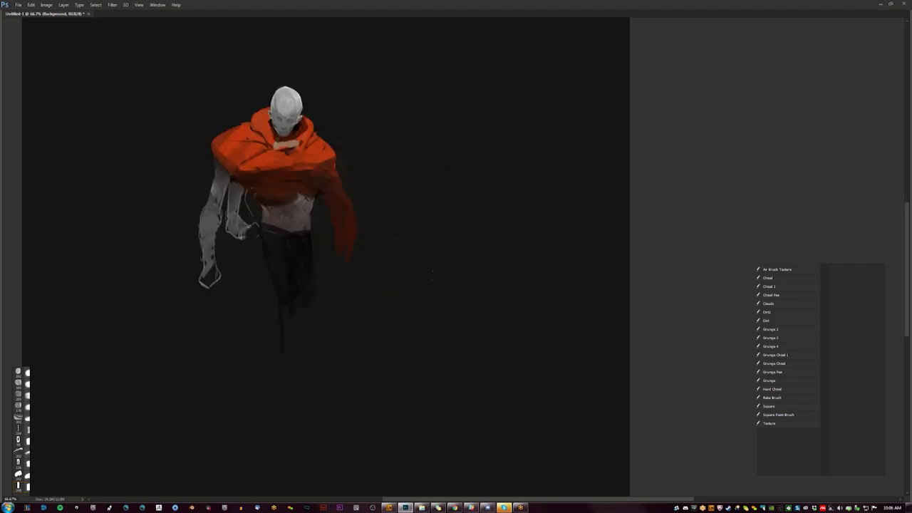
# Step: Lighten the grey forearm and fill the outlined fist and hand with light grey
pyautogui.moveTo(372, 174); pyautogui.dragTo(458, 173)
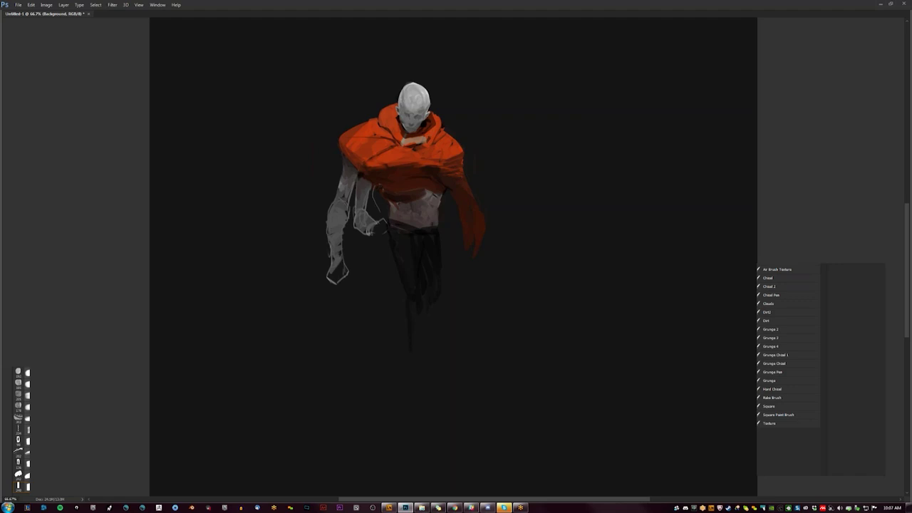
pyautogui.press('h')
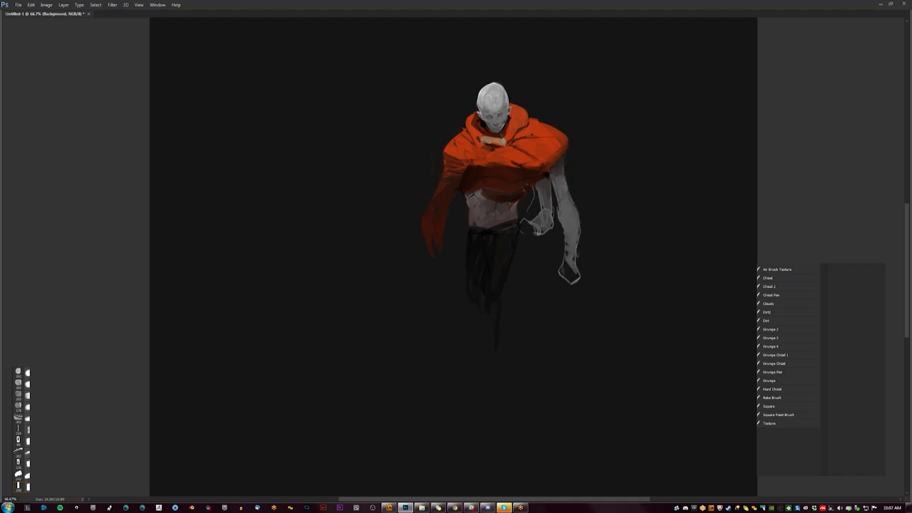
pyautogui.moveTo(561, 204)
pyautogui.mouseDown()
pyautogui.moveTo(576, 227)
pyautogui.moveTo(573, 265)
pyautogui.moveTo(563, 268)
pyautogui.moveTo(576, 267)
pyautogui.mouseUp()
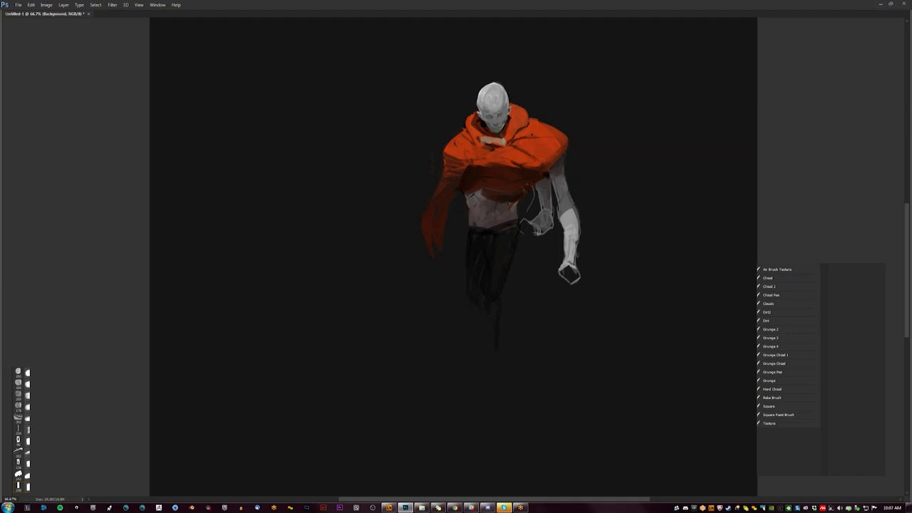
pyautogui.moveTo(531, 227)
pyautogui.mouseDown()
pyautogui.moveTo(543, 214)
pyautogui.moveTo(542, 231)
pyautogui.moveTo(519, 228)
pyautogui.moveTo(536, 229)
pyautogui.mouseUp()
pyautogui.moveTo(517, 222); pyautogui.dragTo(534, 235)
pyautogui.moveTo(560, 268); pyautogui.dragTo(579, 284)
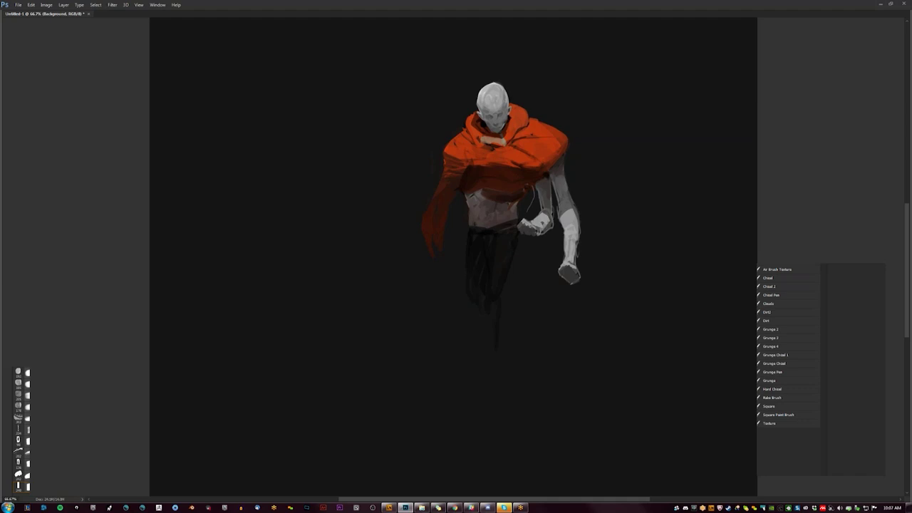
# Step: Paint a shadow under the chin and light touches on the collar and chest
pyautogui.press('h')
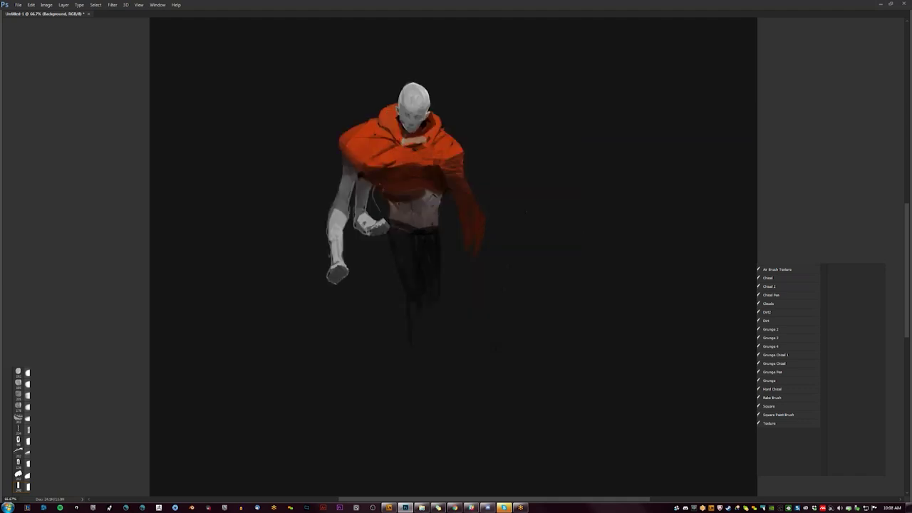
pyautogui.moveTo(419, 134)
pyautogui.mouseDown()
pyautogui.moveTo(415, 141)
pyautogui.moveTo(423, 138)
pyautogui.mouseUp()
pyautogui.moveTo(421, 154); pyautogui.dragTo(434, 150)
pyautogui.moveTo(437, 153)
pyautogui.mouseDown()
pyautogui.moveTo(442, 161)
pyautogui.moveTo(445, 144)
pyautogui.mouseUp()
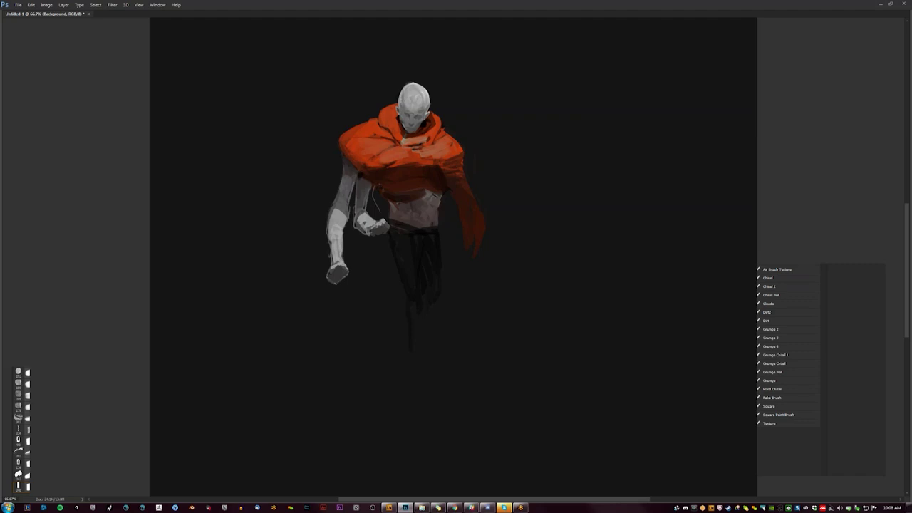
pyautogui.press('h')
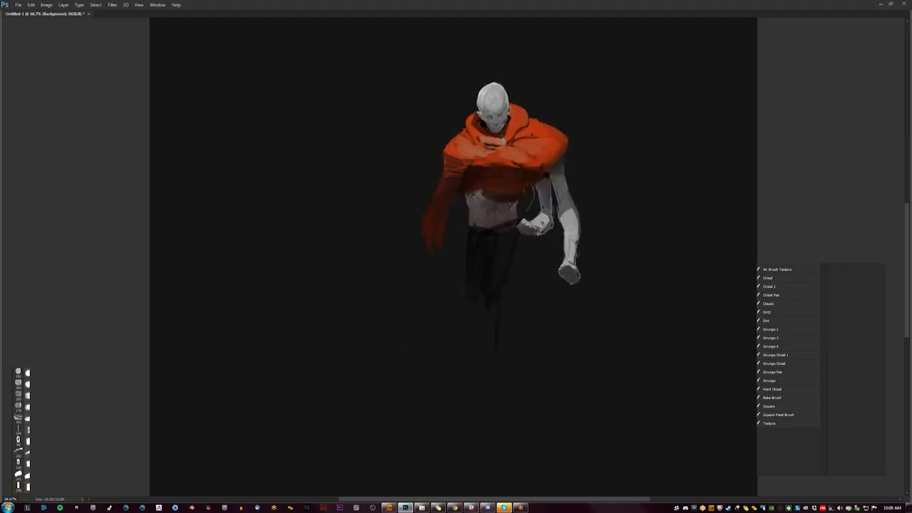
pyautogui.scroll(1, 553, 173)
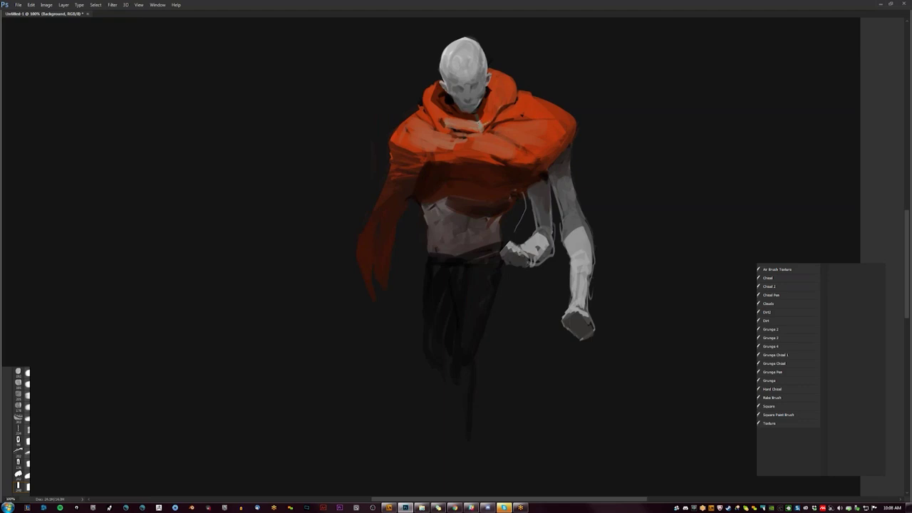
# Step: Add a light stroke on the hood by the neck and a small dark jacket mark
pyautogui.moveTo(490, 91); pyautogui.dragTo(483, 122)
pyautogui.scroll(-1, 490, 151)
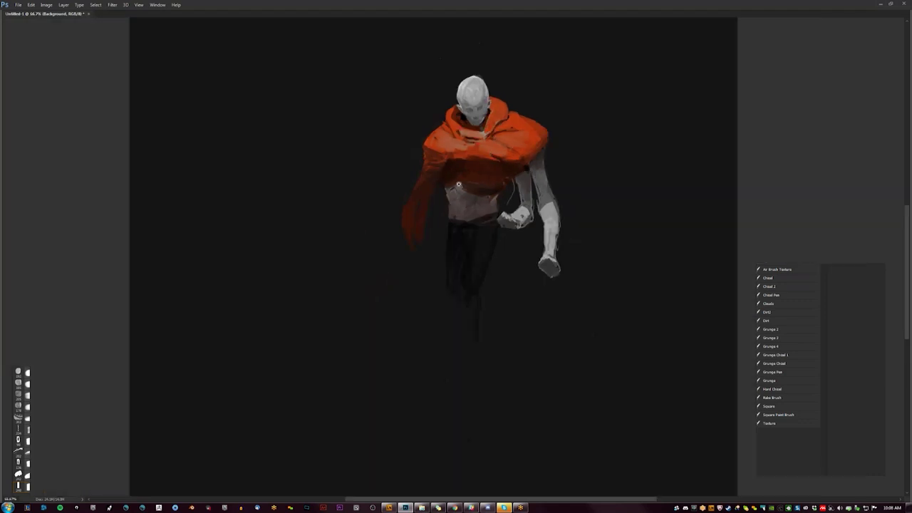
pyautogui.scroll(1, 465, 163)
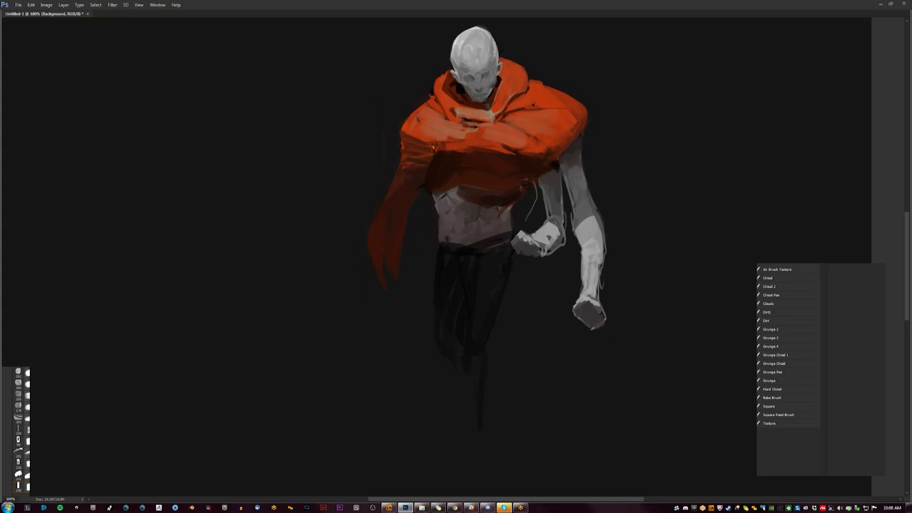
pyautogui.moveTo(427, 118); pyautogui.dragTo(426, 138)
# Step: Brighten the cloak's left edge with light orange and darken the sleeve's lower tip
pyautogui.moveTo(396, 188); pyautogui.dragTo(383, 210)
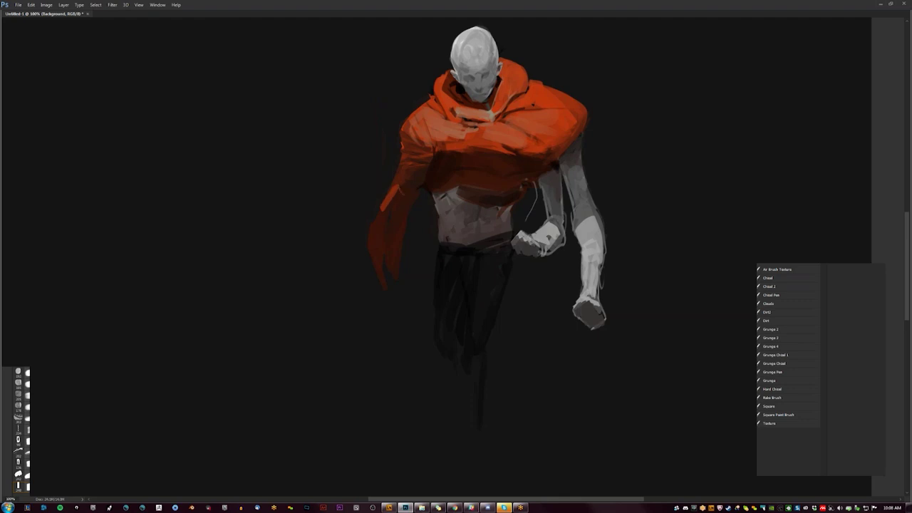
pyautogui.moveTo(400, 190); pyautogui.dragTo(399, 219)
pyautogui.moveTo(410, 181); pyautogui.dragTo(382, 212)
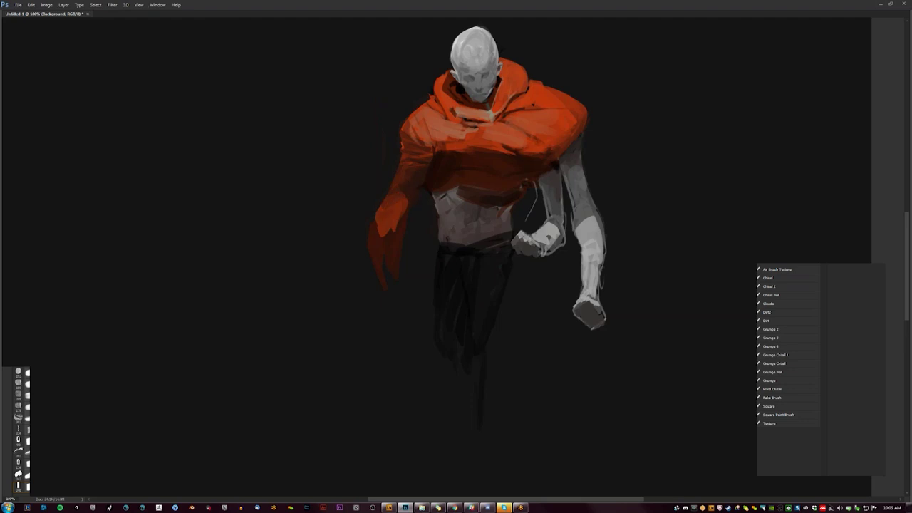
pyautogui.moveTo(401, 207)
pyautogui.mouseDown()
pyautogui.moveTo(383, 244)
pyautogui.moveTo(393, 261)
pyautogui.mouseUp()
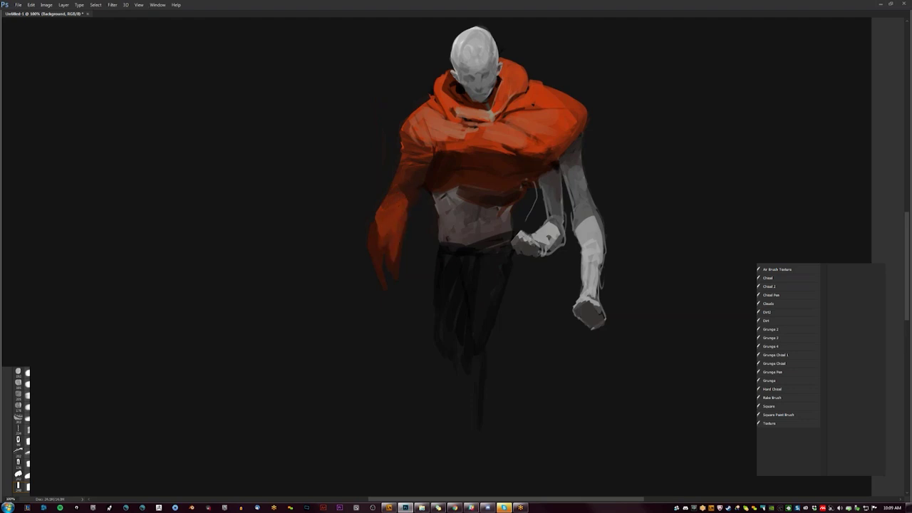
pyautogui.moveTo(387, 295)
pyautogui.mouseDown()
pyautogui.moveTo(387, 260)
pyautogui.moveTo(400, 264)
pyautogui.moveTo(385, 272)
pyautogui.mouseUp()
pyautogui.hotkey('ctrl', '-')
pyautogui.hotkey('ctrl', '-')
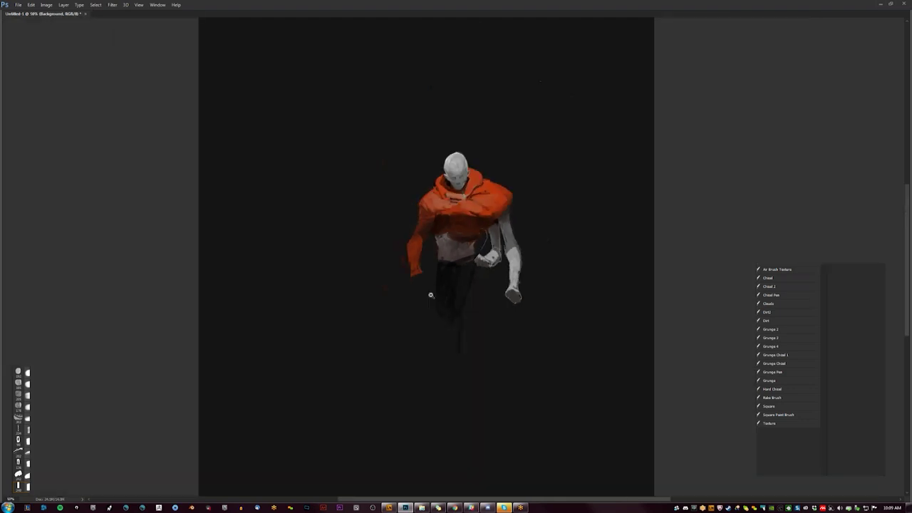
# Step: Paint thin dark fold lines on the hoodie's chest and side
pyautogui.press('h')
pyautogui.hotkey('ctrl', '+')
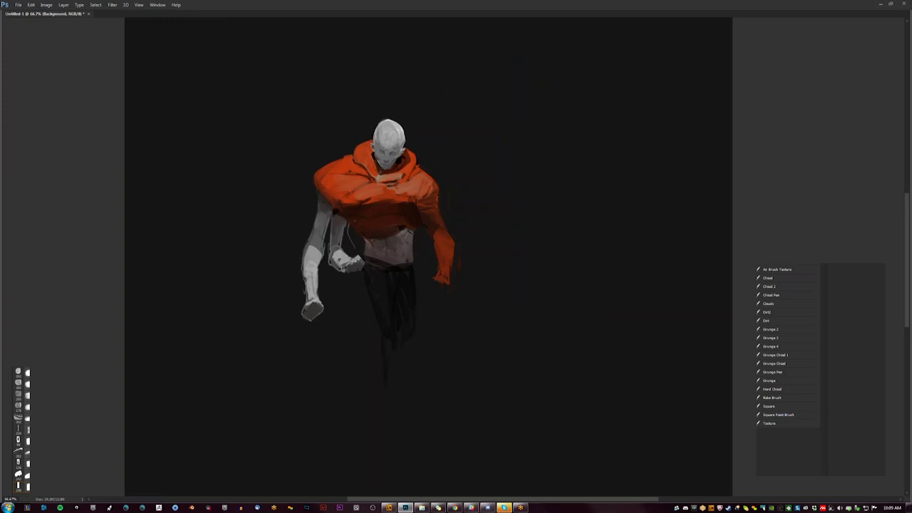
pyautogui.press('h')
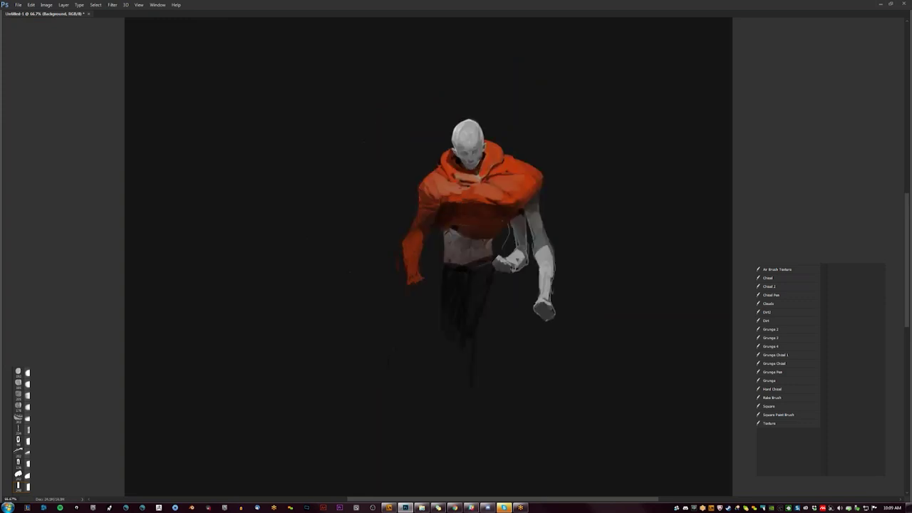
pyautogui.hotkey('ctrl', '+')
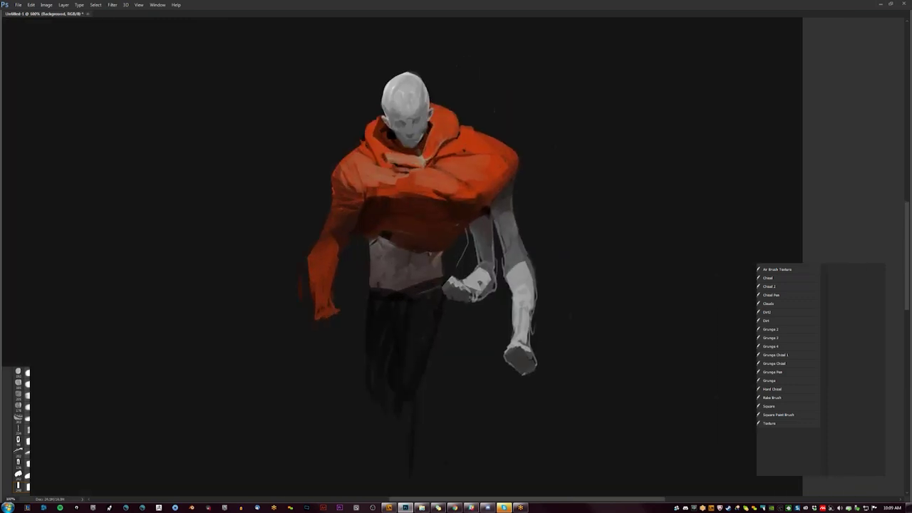
pyautogui.moveTo(369, 163); pyautogui.dragTo(369, 185)
pyautogui.moveTo(490, 161); pyautogui.dragTo(488, 188)
# Step: Zoom out and mirror the canvas to check the figure, then zoom in near the arm
pyautogui.hotkey('ctrl', '-')
pyautogui.hotkey('ctrl', '+')
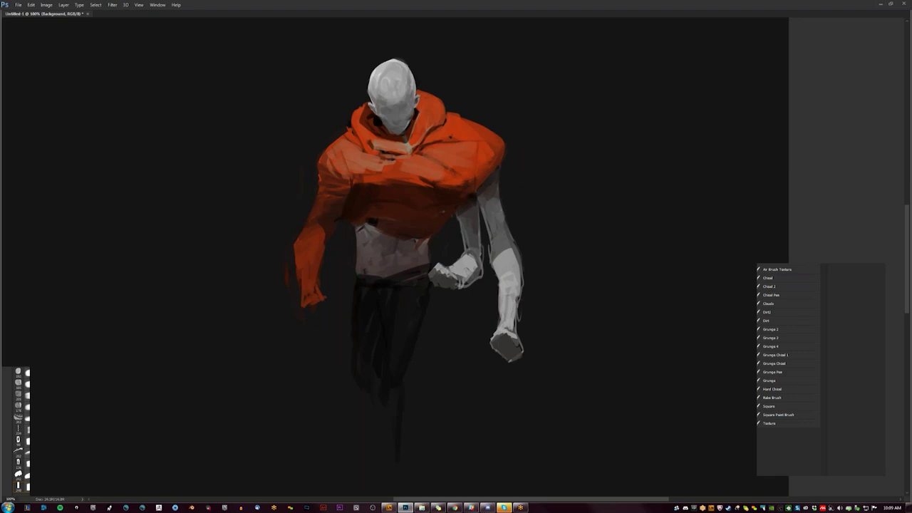
pyautogui.hotkey('ctrl', '-')
pyautogui.hotkey('ctrl', '-')
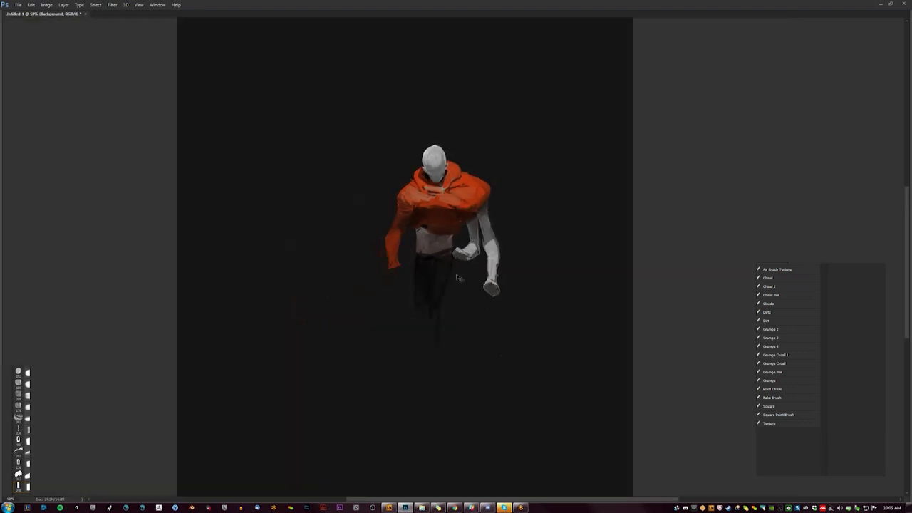
pyautogui.press('h')
pyautogui.click(416, 239)
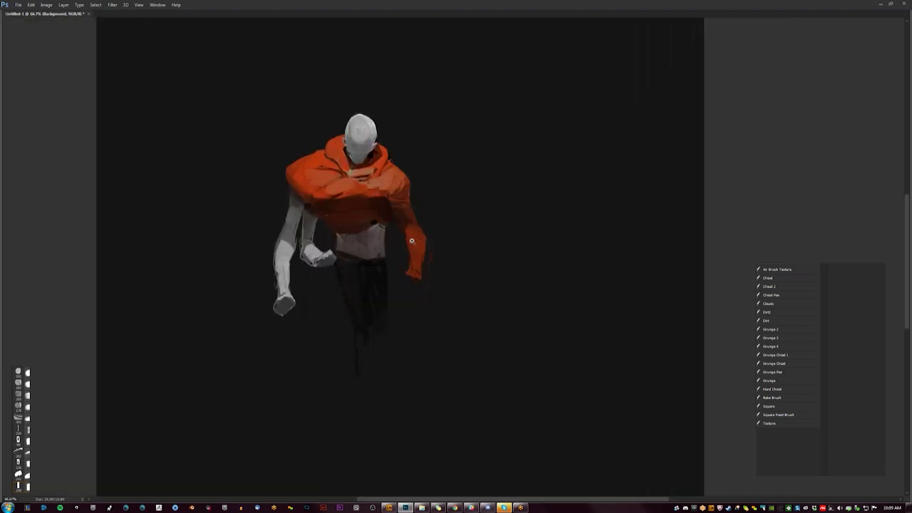
pyautogui.click(415, 240)
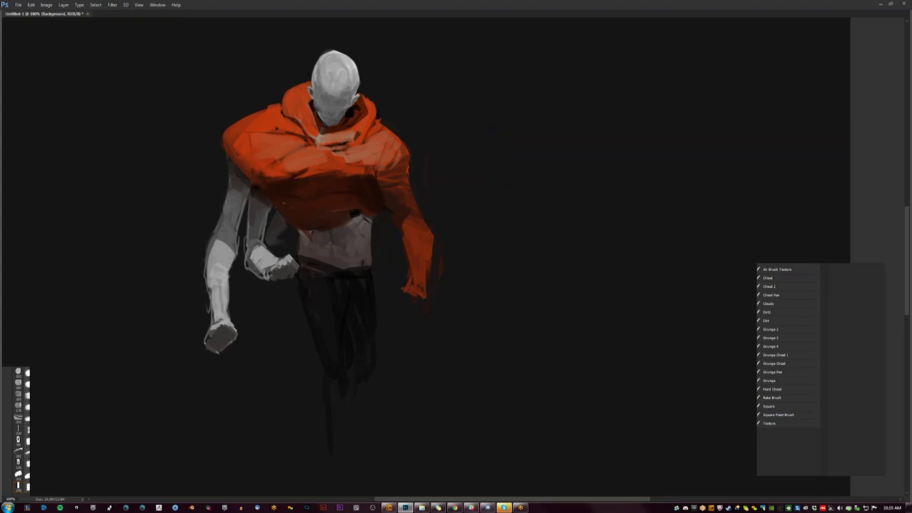
# Step: Recentre the figure and mirror the canvas back so the orange sleeve hangs left
pyautogui.moveTo(288, 278); pyautogui.dragTo(326, 287)
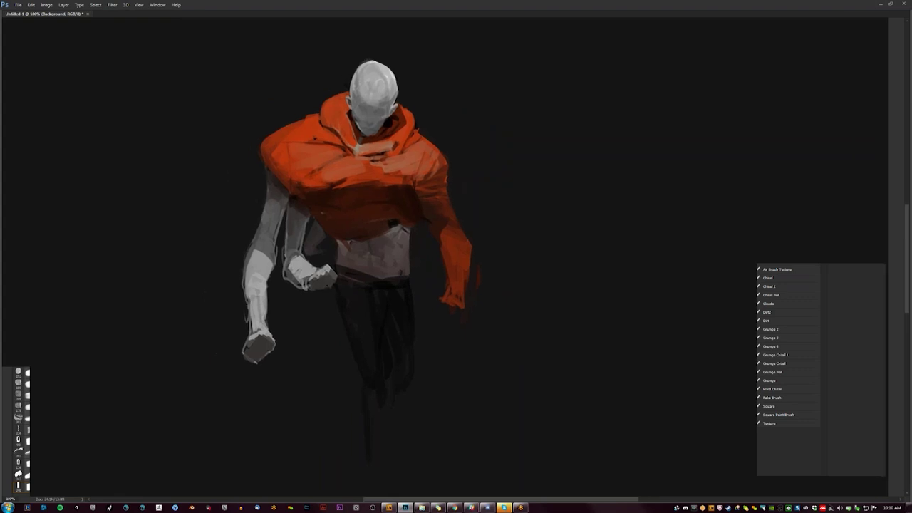
pyautogui.moveTo(376, 196); pyautogui.dragTo(450, 203)
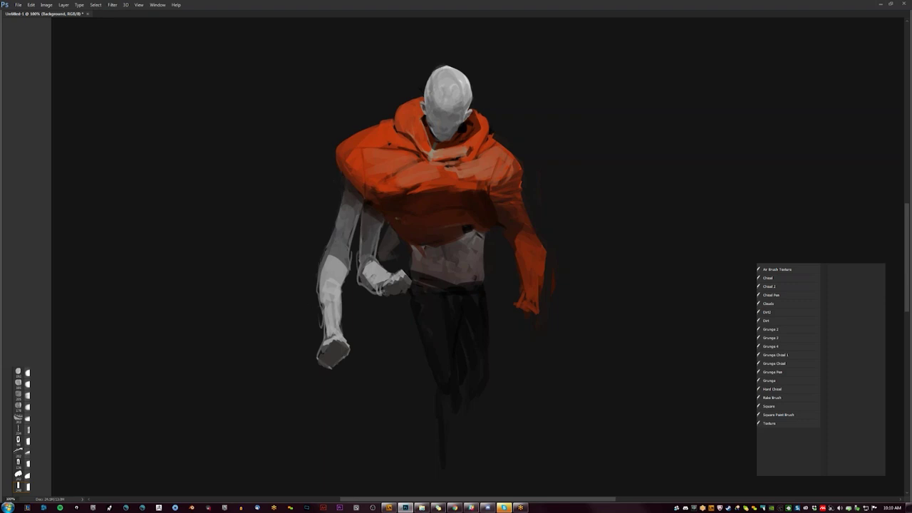
pyautogui.hotkey('ctrl', '-')
pyautogui.press('h')
pyautogui.scroll(1, 470, 242)
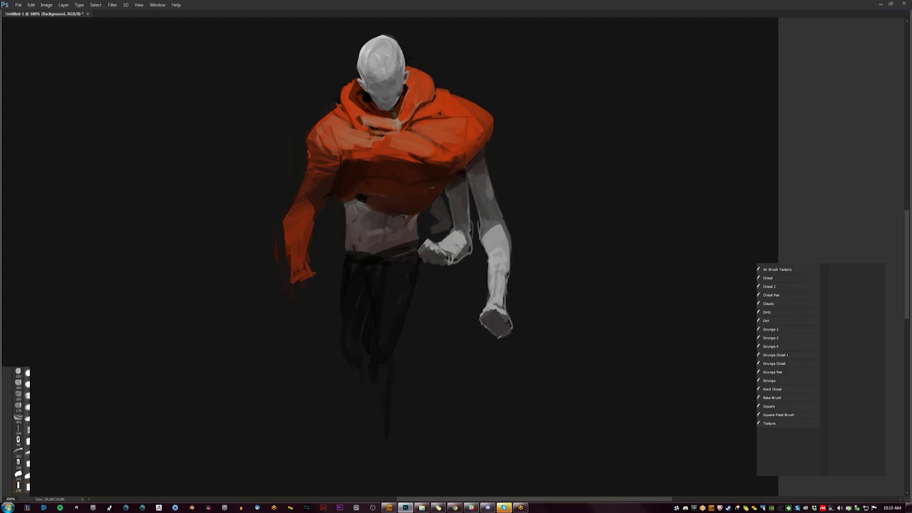
pyautogui.hotkey('ctrl', '-')
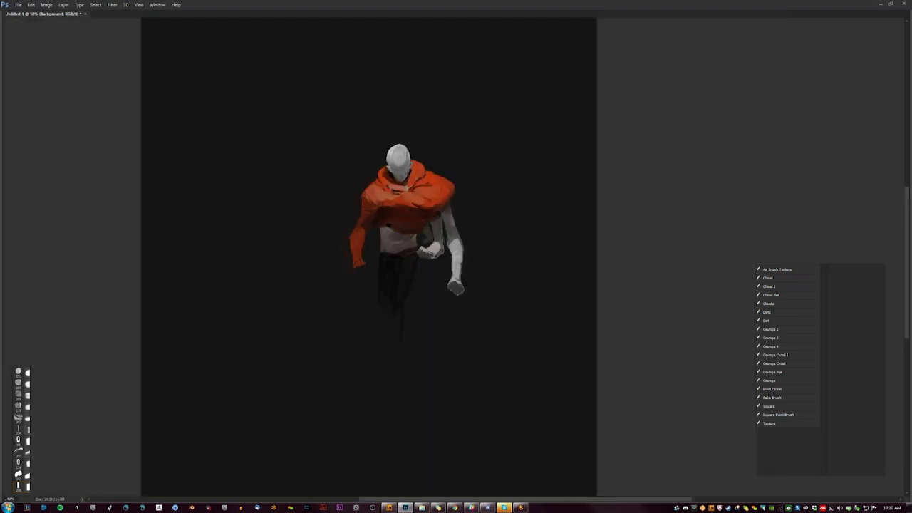
# Step: Mirror the canvas to check the figure, recentre it, then mirror it back
pyautogui.press('h')
pyautogui.hotkey('ctrl', '+')
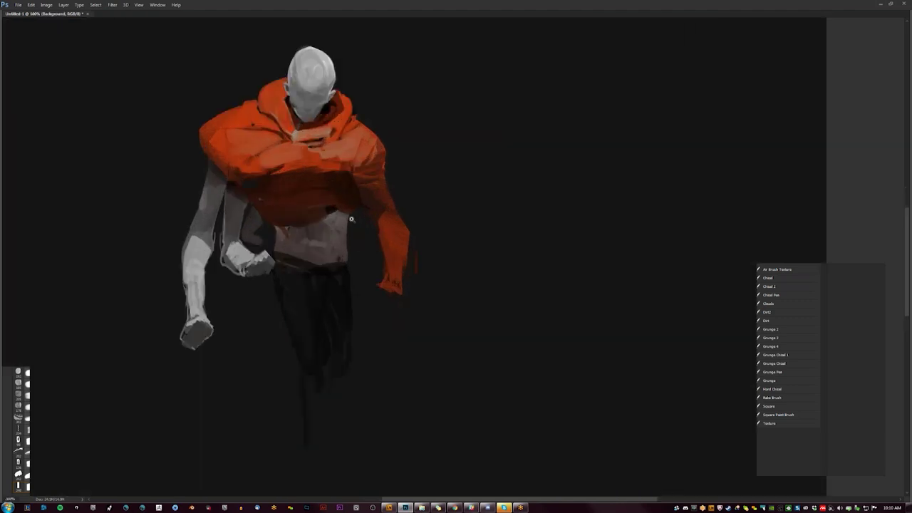
pyautogui.moveTo(378, 202); pyautogui.dragTo(450, 248)
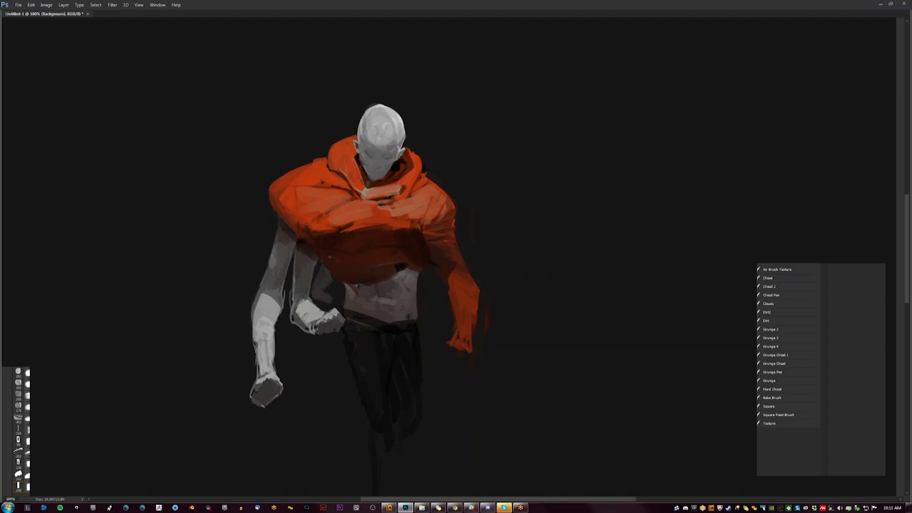
pyautogui.hotkey('ctrl', '-')
pyautogui.press('h')
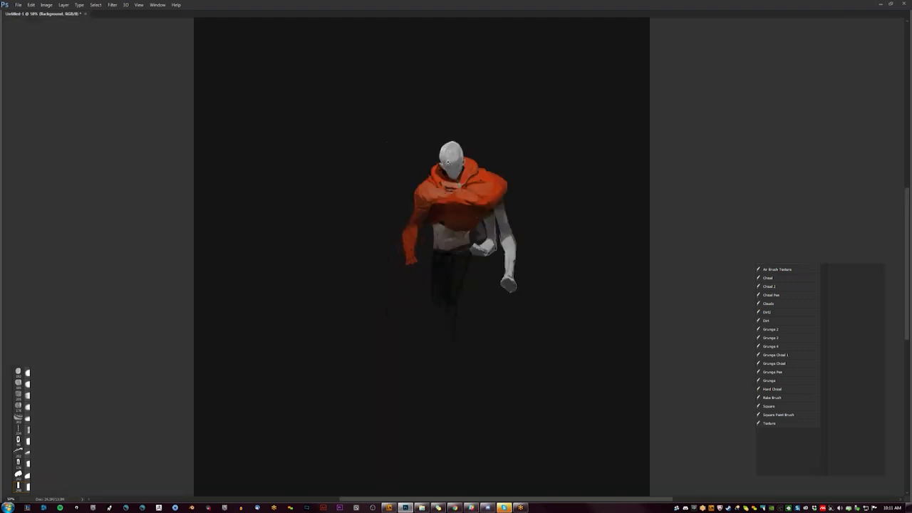
pyautogui.scroll(2, 464, 212)
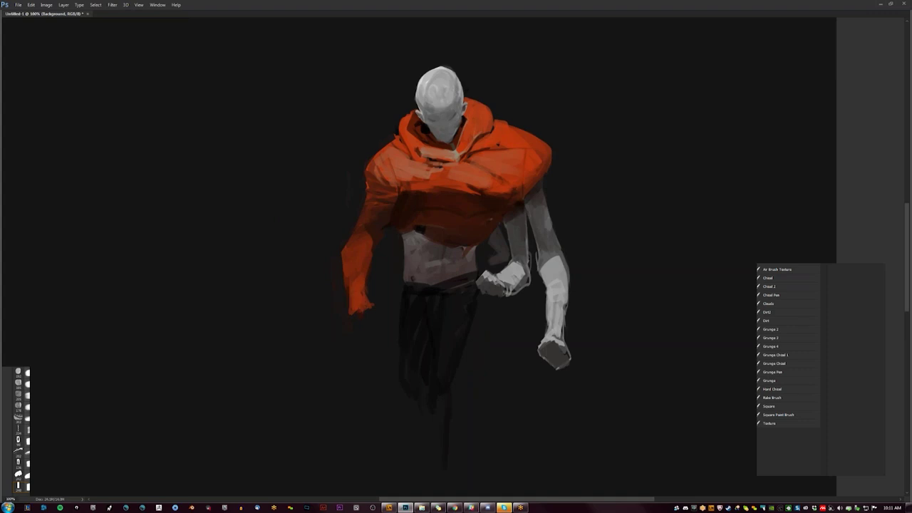
# Step: Paint small orange and reddish strokes extending the sleeve tip over the fingers
pyautogui.moveTo(365, 311); pyautogui.dragTo(365, 318)
pyautogui.moveTo(358, 334); pyautogui.dragTo(353, 329)
pyautogui.moveTo(376, 313)
pyautogui.mouseDown()
pyautogui.moveTo(362, 331)
pyautogui.moveTo(351, 325)
pyautogui.moveTo(360, 320)
pyautogui.mouseUp()
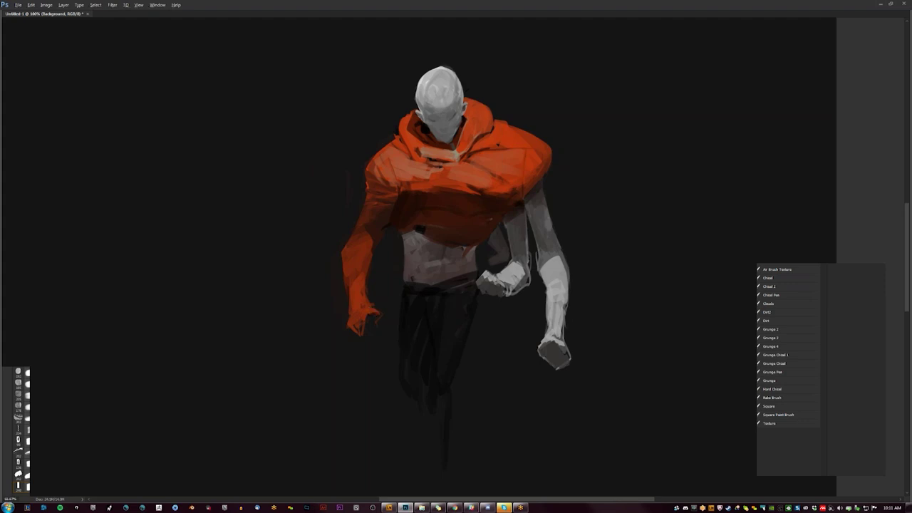
pyautogui.hotkey('ctrl', '-')
pyautogui.hotkey('ctrl', '-')
pyautogui.press('h')
pyautogui.scroll(1, 383, 316)
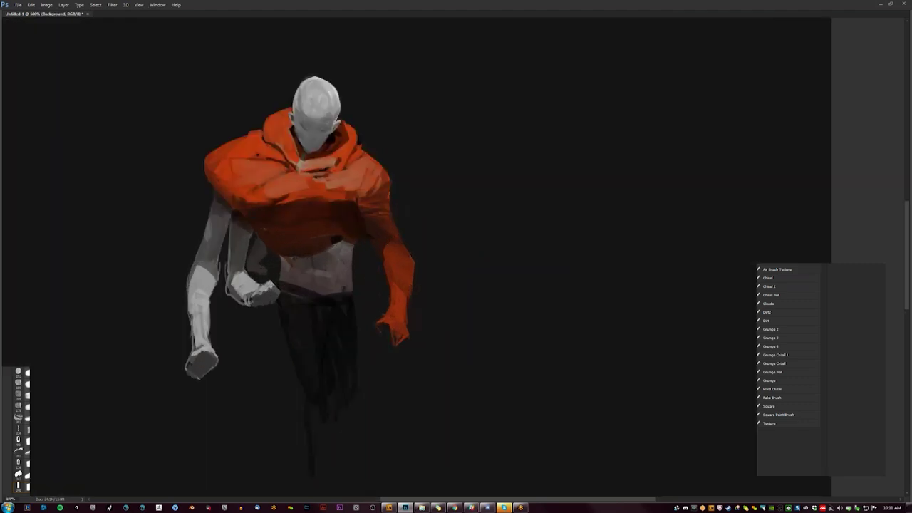
# Step: Recentre and mirror the canvas back so the long orange sleeve is on the left
pyautogui.moveTo(313, 235); pyautogui.dragTo(340, 265)
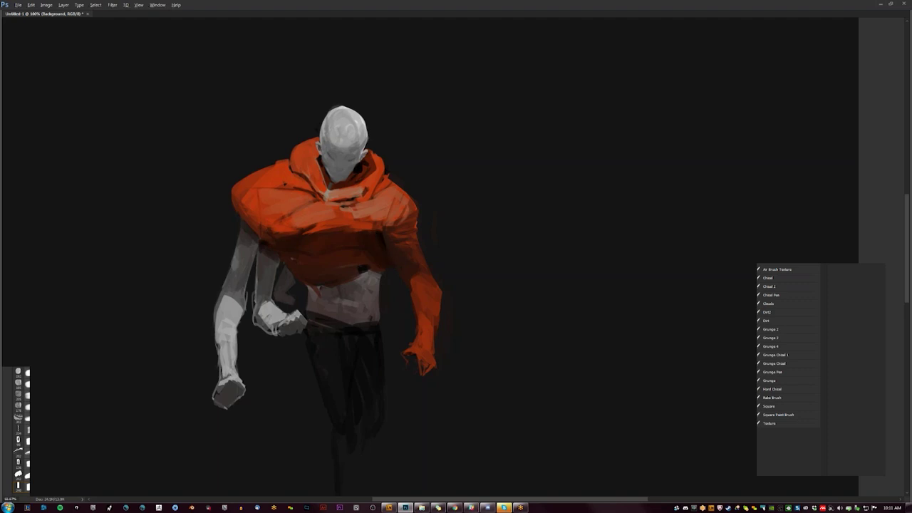
pyautogui.hotkey('ctrl', '-')
pyautogui.hotkey('ctrl', '-')
pyautogui.press('h')
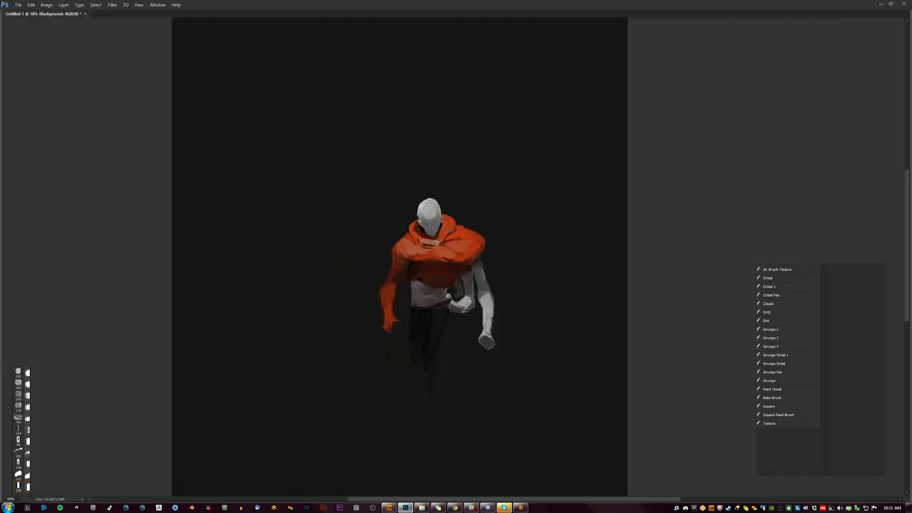
pyautogui.hotkey('ctrl', '+')
pyautogui.hotkey('ctrl', '+')
pyautogui.scroll(2, 382, 235)
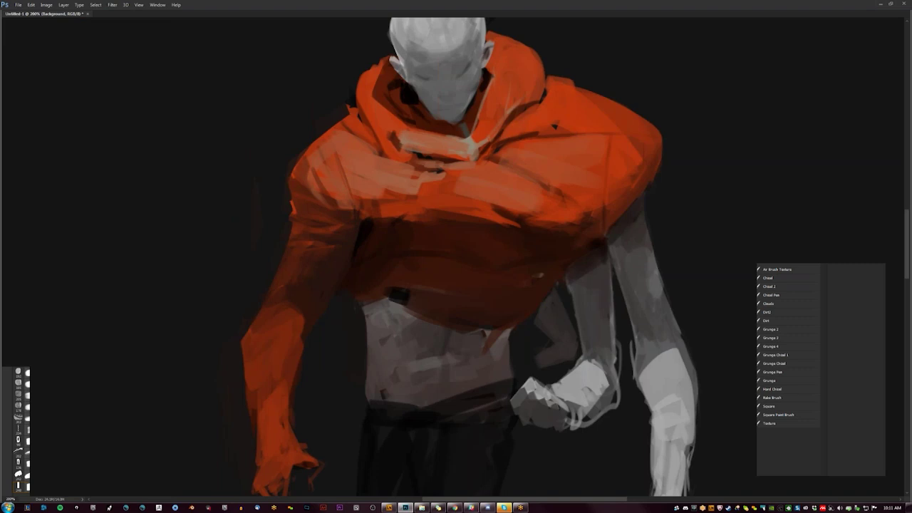
# Step: Zoom out and restore the hidden brush, colour, preset and layers panels
pyautogui.hotkey('ctrl', '-')
pyautogui.press('Tab')
pyautogui.hotkey('ctrl', '-')
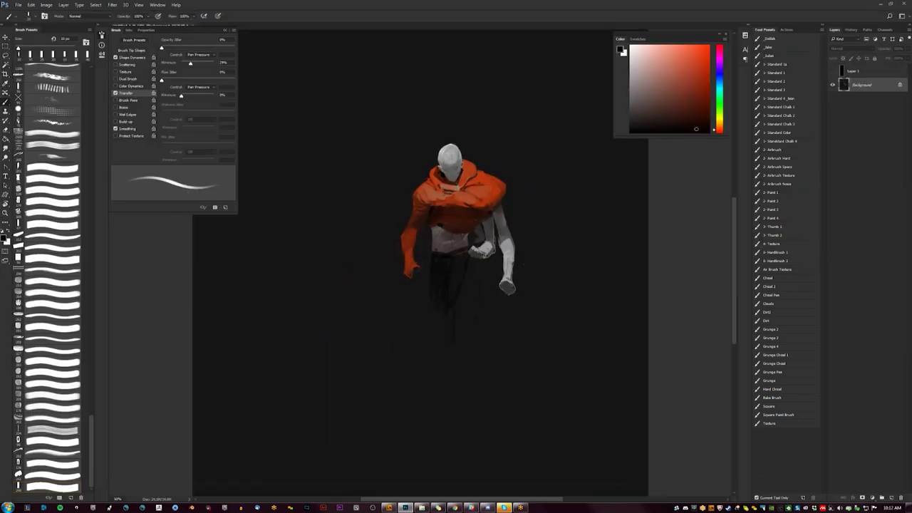
# Step: Marquee-select the whole figure and copy it onto a new layer
pyautogui.press('Tab')
pyautogui.moveTo(397, 100); pyautogui.dragTo(570, 369)
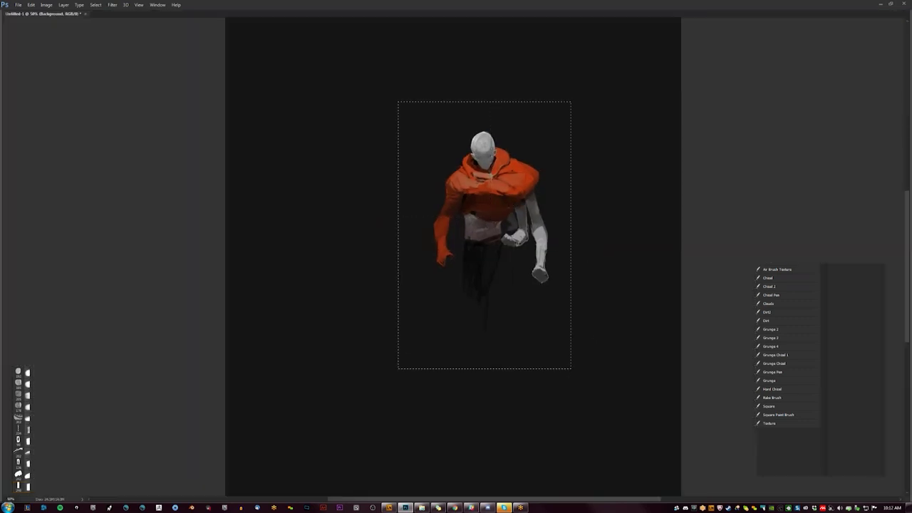
pyautogui.press('Tab')
pyautogui.hotkey('ctrl', 'j')
# Step: Scale the copied figure up, shift it left, and commit the transform
pyautogui.hotkey('ctrl', 't')
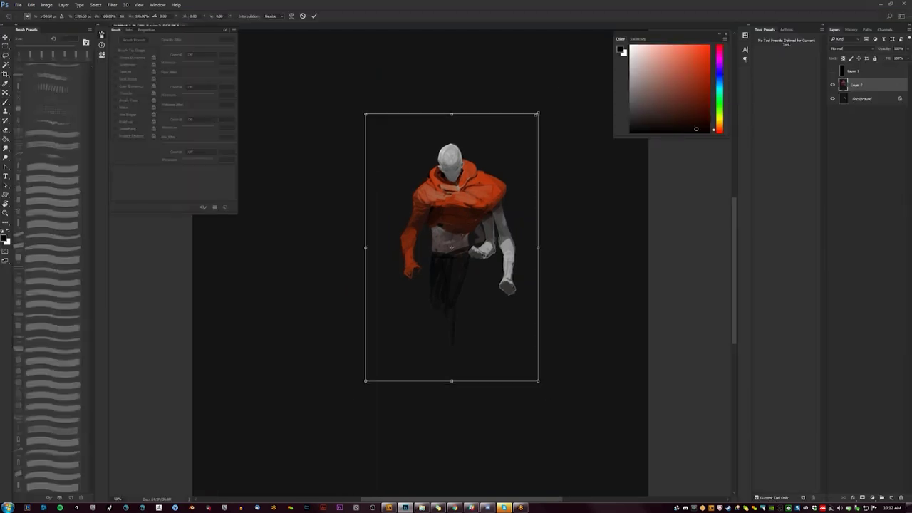
pyautogui.moveTo(537, 114); pyautogui.dragTo(590, 34)
pyautogui.moveTo(542, 150); pyautogui.dragTo(511, 150)
pyautogui.moveTo(560, 34); pyautogui.dragTo(557, 39)
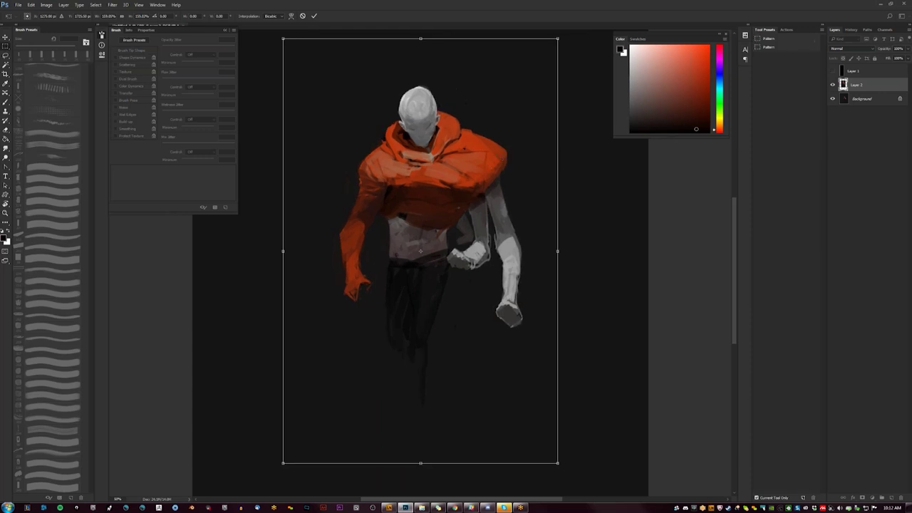
pyautogui.press('Return')
pyautogui.hotkey('ctrl', '-')
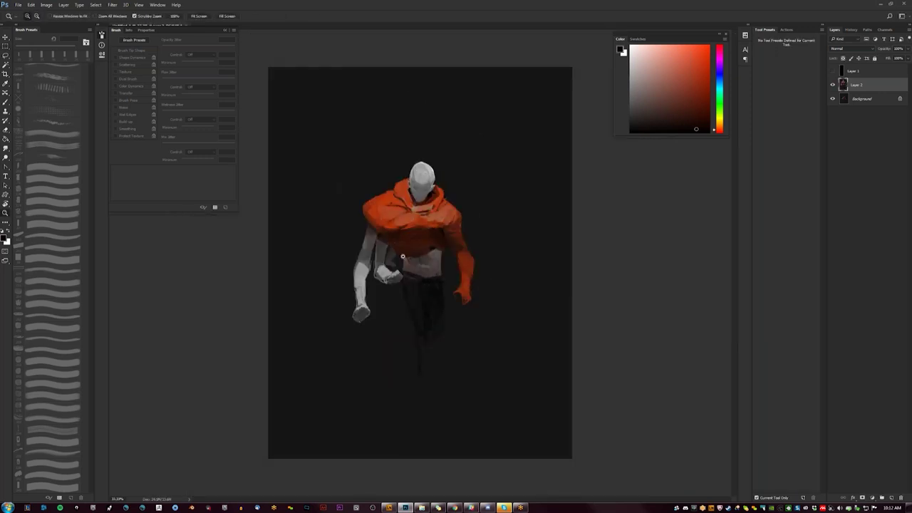
pyautogui.click(402, 256)
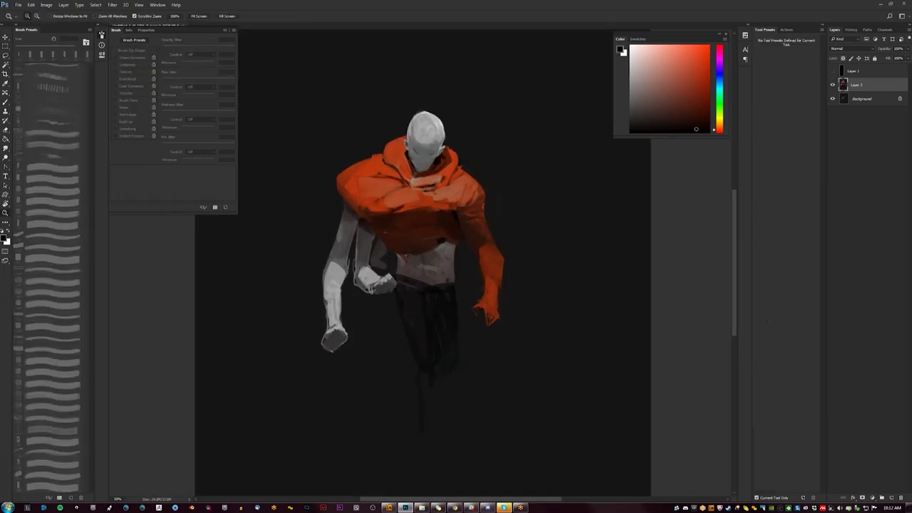
# Step: Switch to the brush, pick a lighter grey, shrink the brush and reset colours to black
pyautogui.click(406, 260)
pyautogui.press('b')
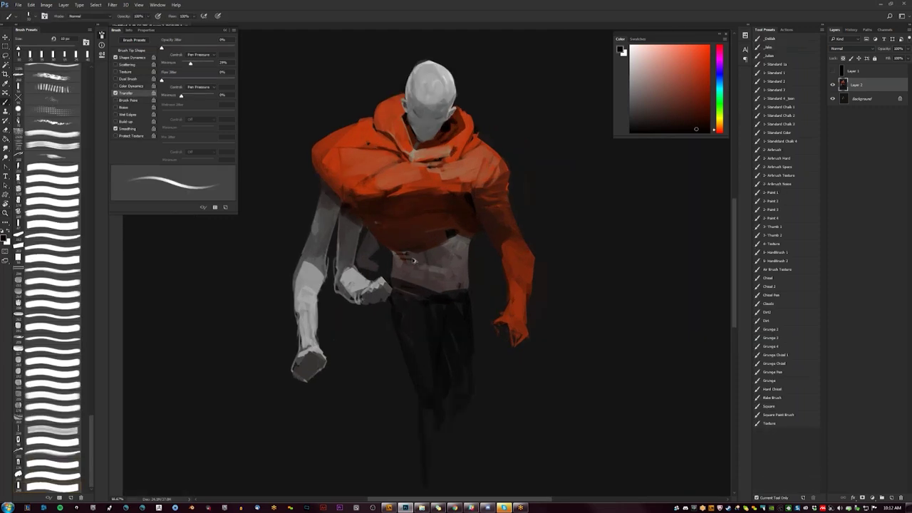
pyautogui.click(642, 112)
pyautogui.click(640, 104)
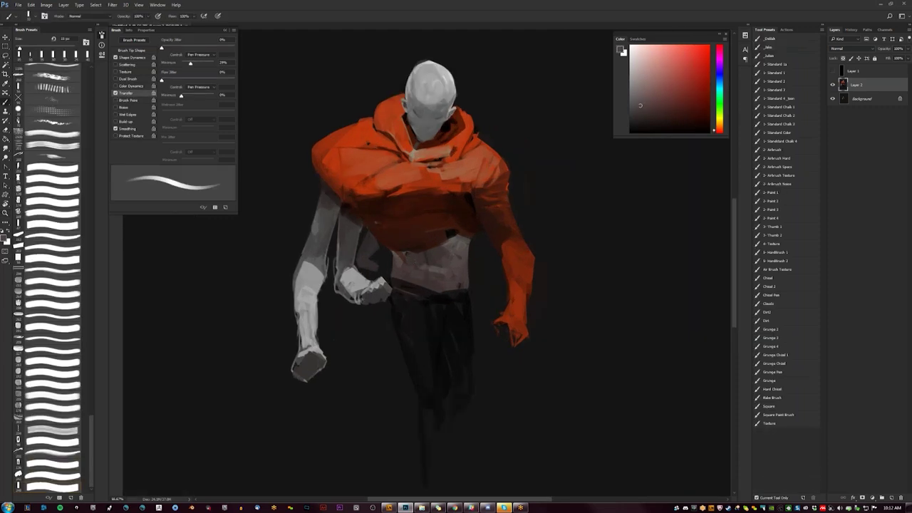
pyautogui.press('[')
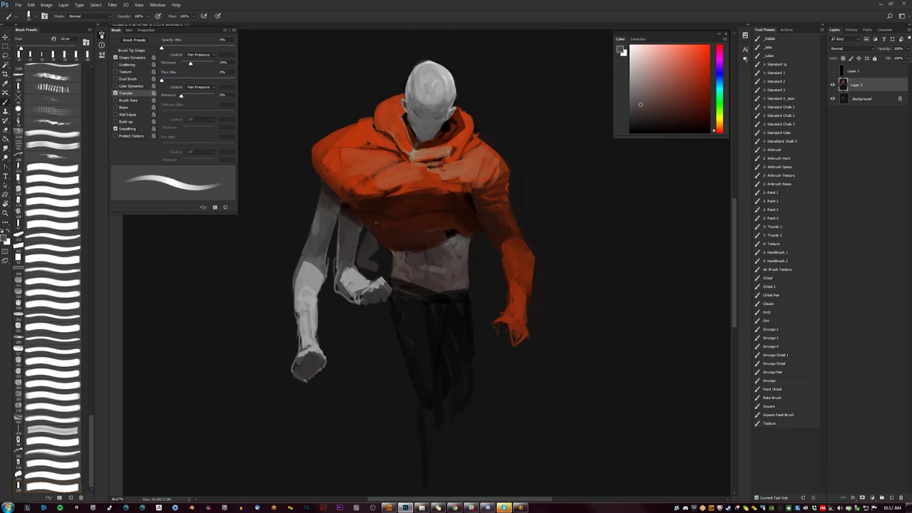
pyautogui.press('d')
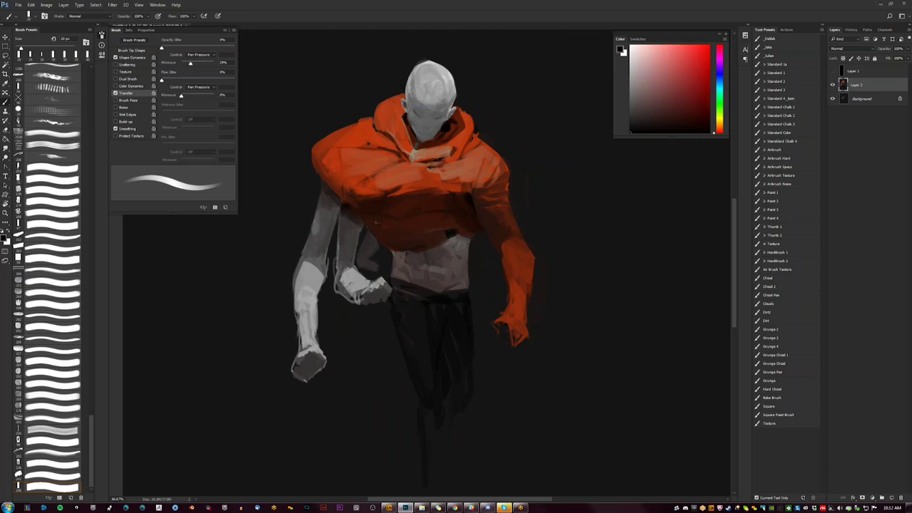
# Step: Zoom out to the whole canvas and switch to the artist's ArtStation portfolio
pyautogui.press('z')
pyautogui.hotkey('ctrl', '-')
pyautogui.hotkey('ctrl', '-')
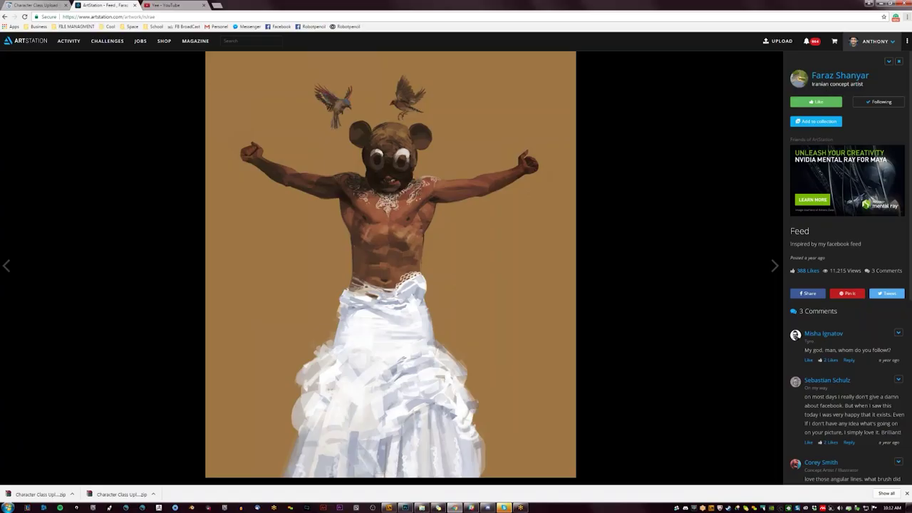
pyautogui.click(839, 75)
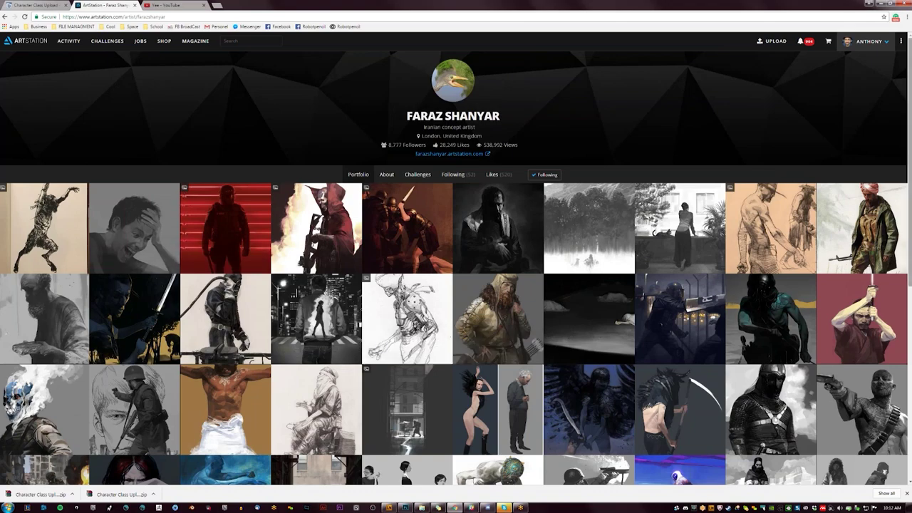
# Step: Scroll through the artist's portfolio and open the neon artwork
pyautogui.scroll(-3, 898, 330)
pyautogui.scroll(-2, 898, 330)
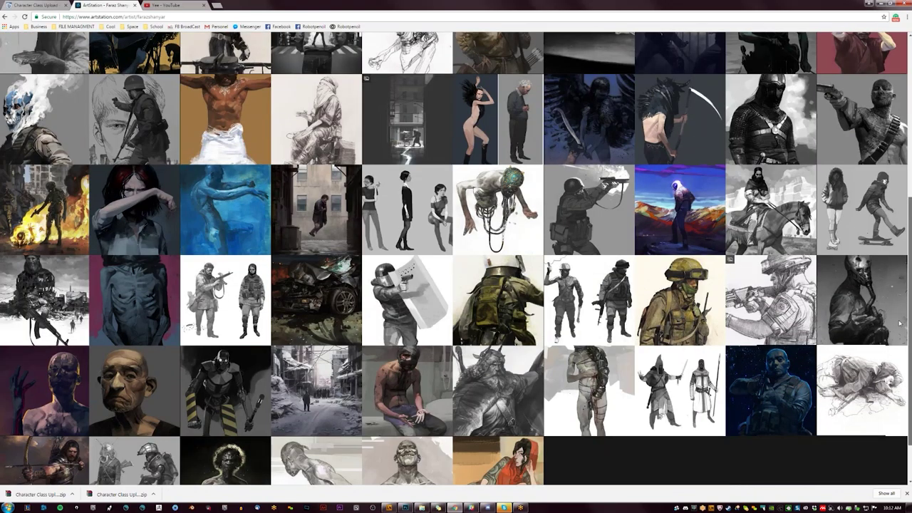
pyautogui.scroll(-1, 898, 330)
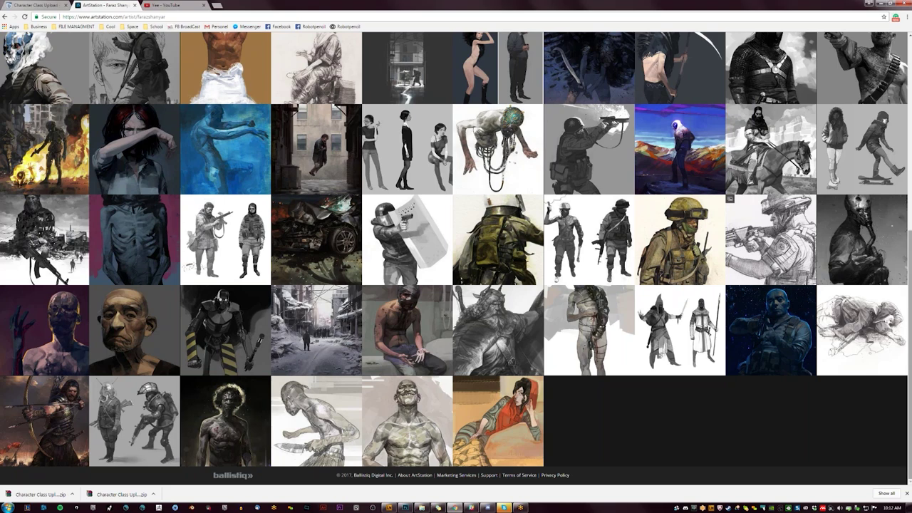
pyautogui.scroll(3, 884, 343)
pyautogui.scroll(1, 884, 343)
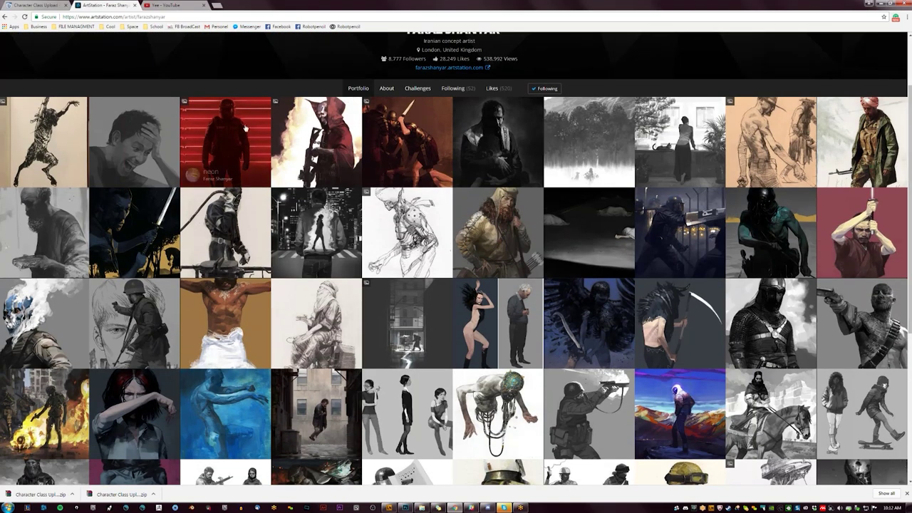
pyautogui.click(246, 148)
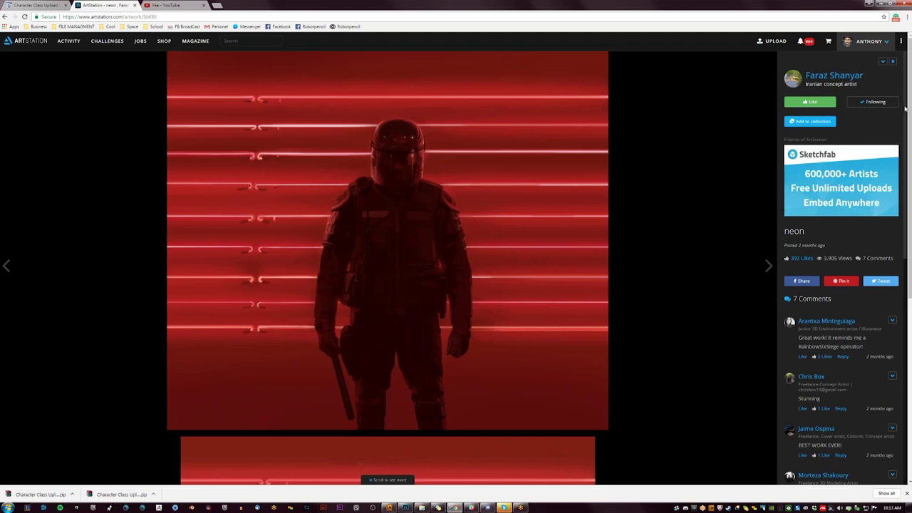
# Step: Briefly check the painting, return to the portfolio and like the road artwork
pyautogui.click(880, 3)
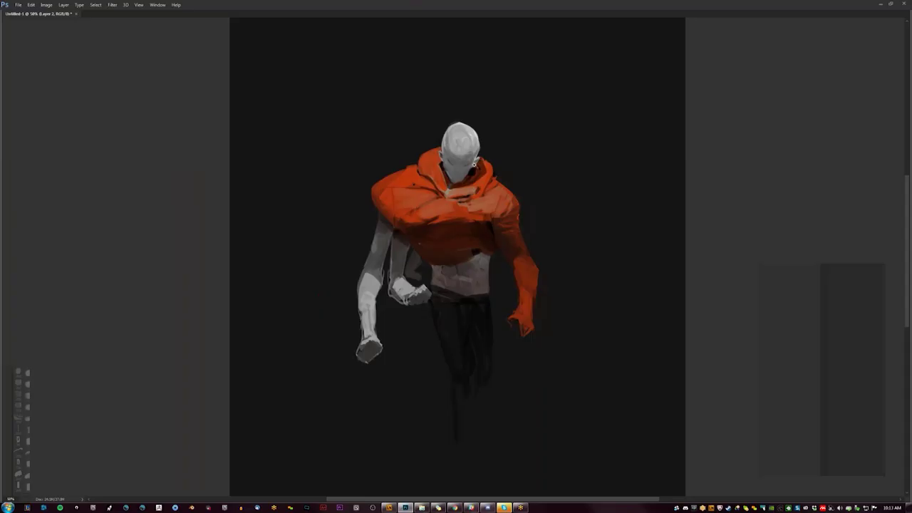
pyautogui.hotkey('alt', 'Tab')
pyautogui.press('Escape')
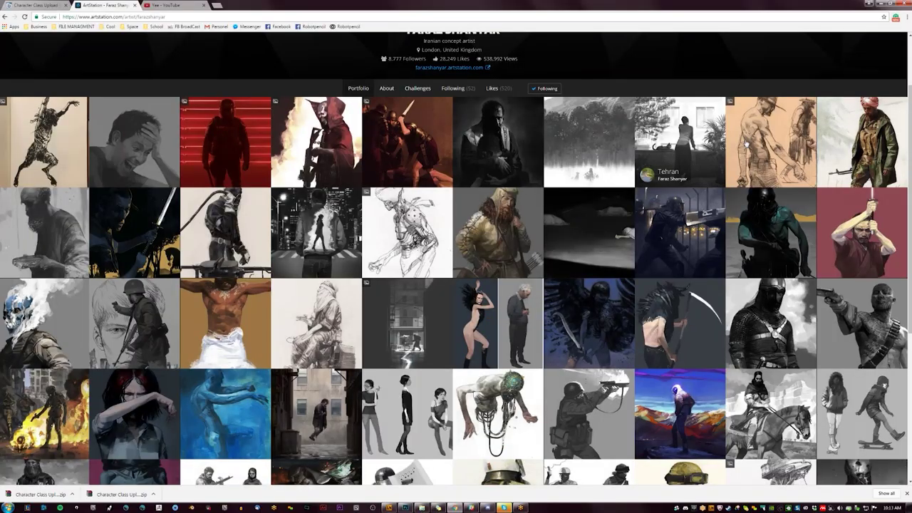
pyautogui.click(610, 243)
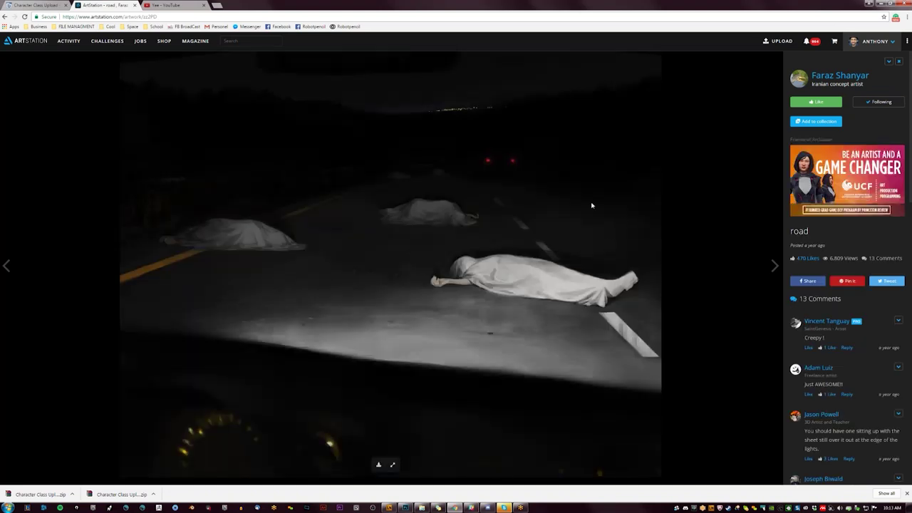
pyautogui.click(825, 101)
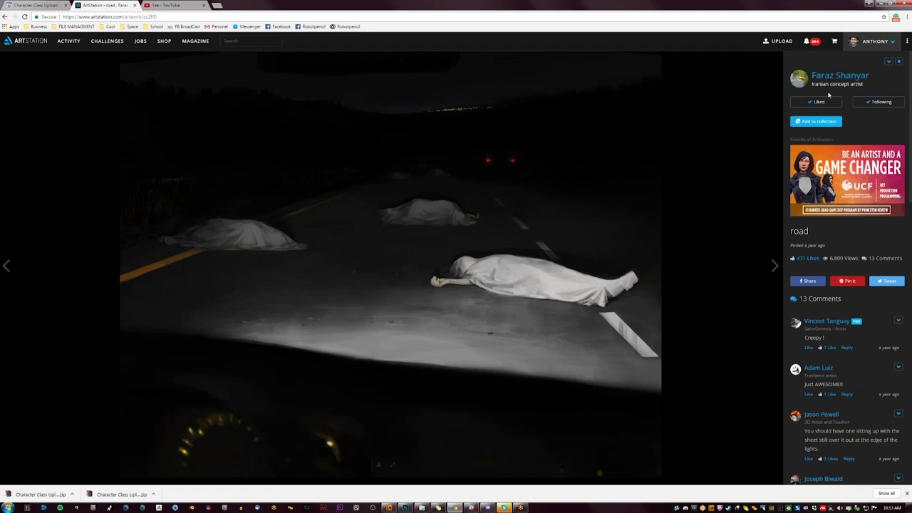
# Step: Open the diver artwork from the portfolio, then return to the Photoshop painting
pyautogui.click(851, 76)
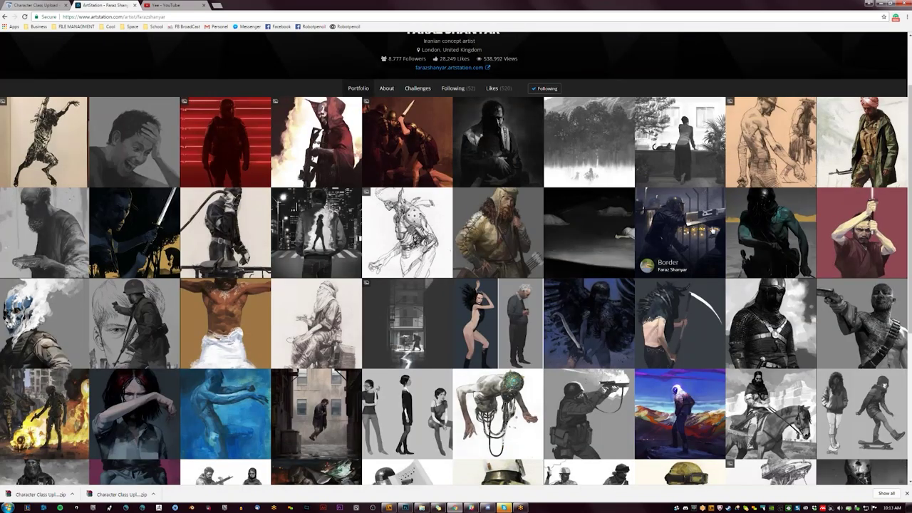
pyautogui.click(754, 242)
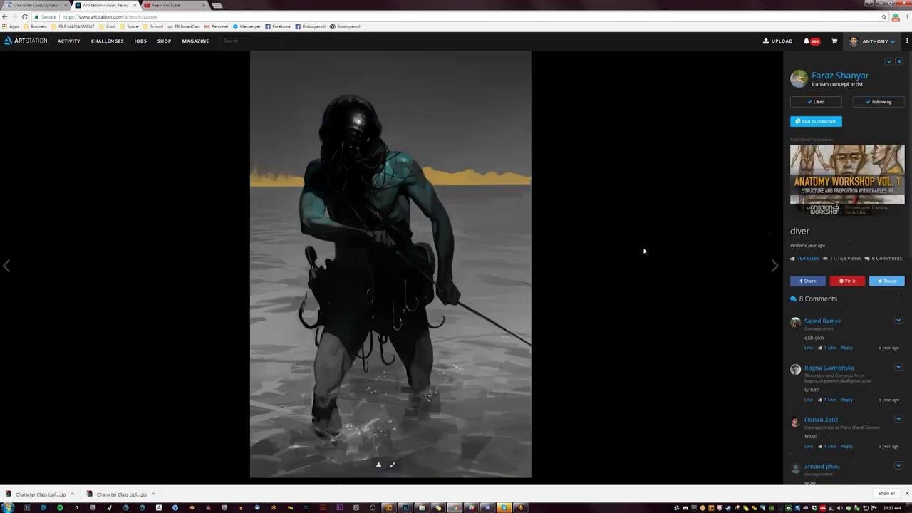
pyautogui.hotkey('alt', 'Tab')
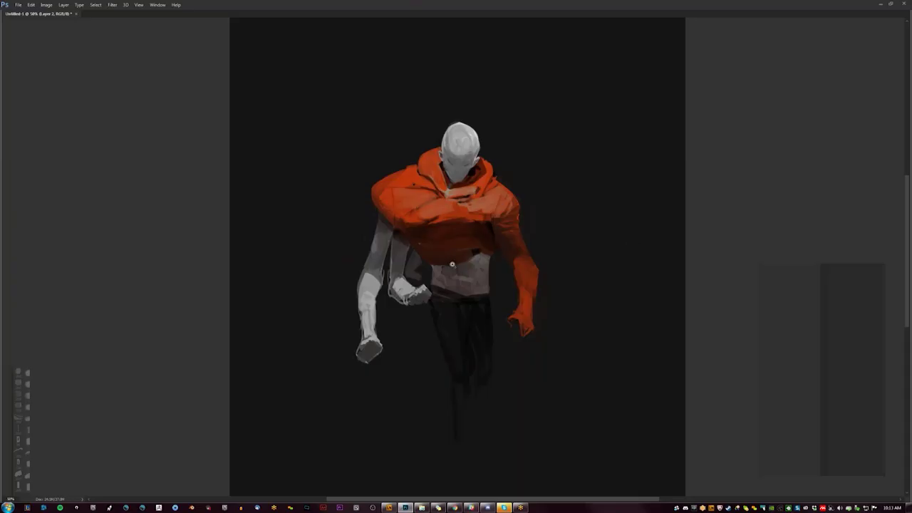
# Step: Darken the grey forearm's edge and reshape the hoodie hem over the belly
pyautogui.click(454, 265)
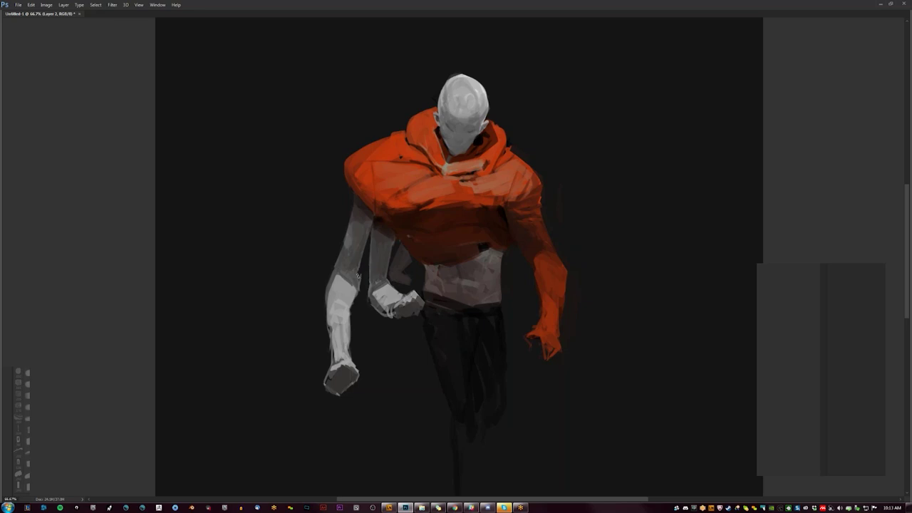
pyautogui.moveTo(352, 304); pyautogui.dragTo(350, 342)
pyautogui.hotkey('ctrl', '-')
pyautogui.hotkey('ctrl', '-')
pyautogui.press('h')
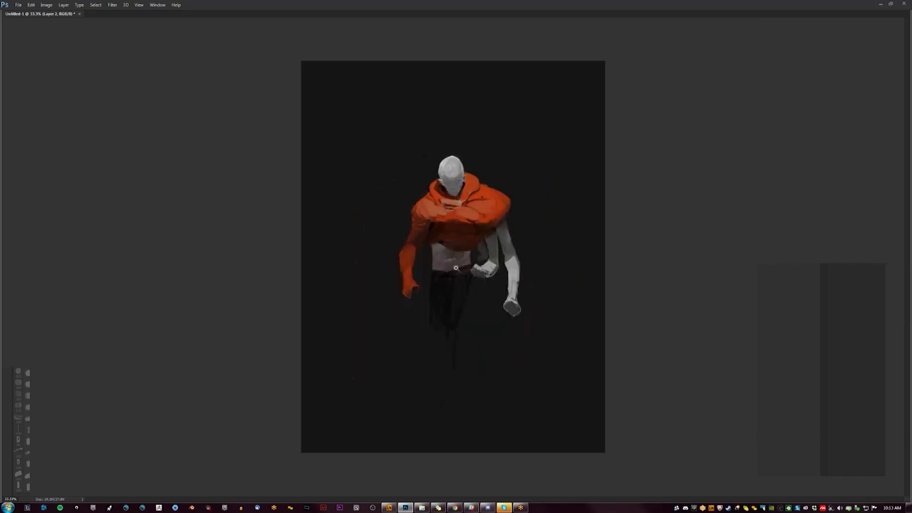
pyautogui.hotkey('ctrl', '+')
pyautogui.hotkey('ctrl', '+')
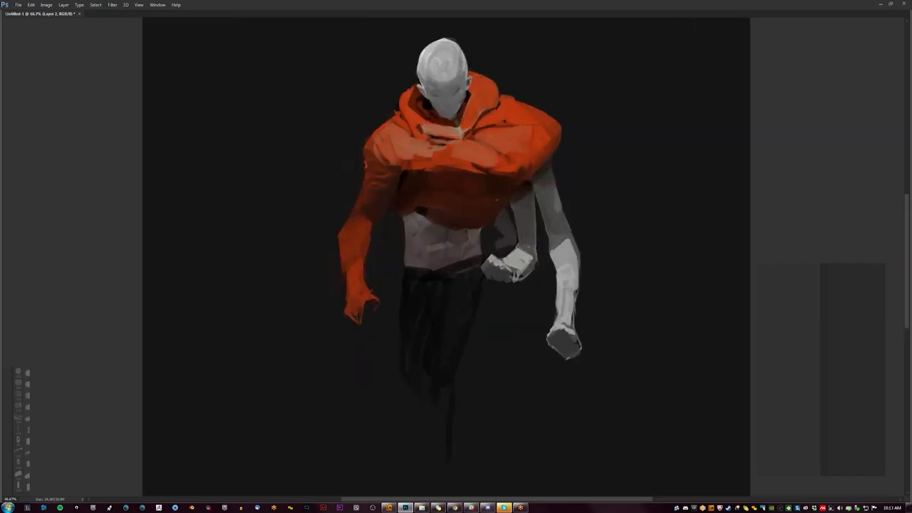
pyautogui.moveTo(406, 225); pyautogui.dragTo(424, 241)
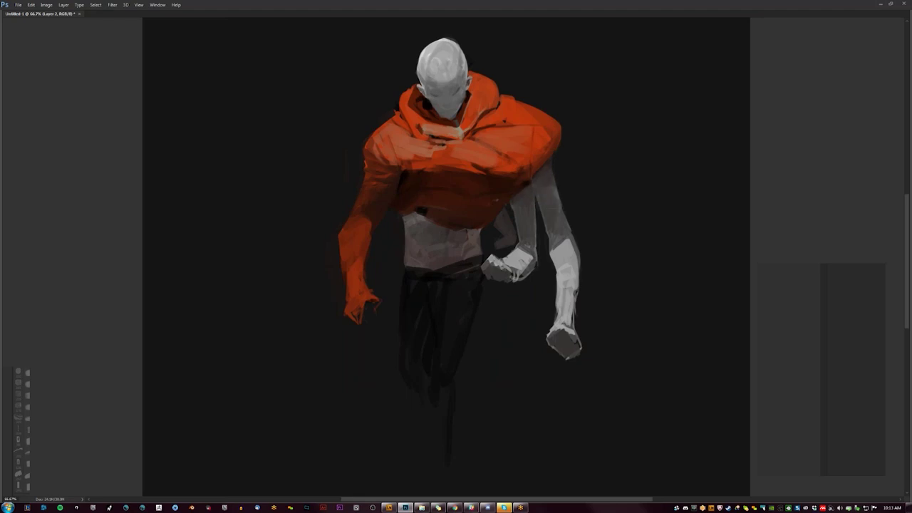
pyautogui.hotkey('ctrl', '-')
pyautogui.hotkey('ctrl', '-')
pyautogui.hotkey('ctrl', '-')
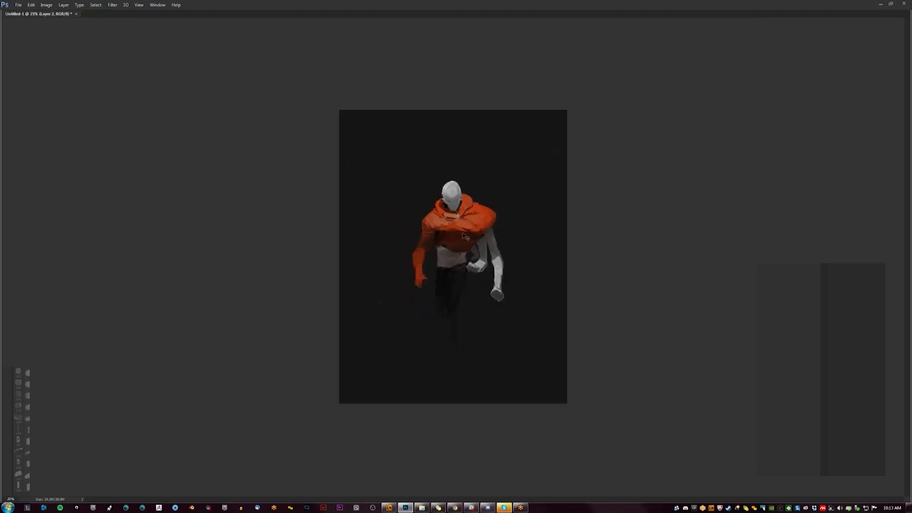
pyautogui.hotkey('ctrl', '+')
pyautogui.hotkey('ctrl', '+')
pyautogui.hotkey('ctrl', '+')
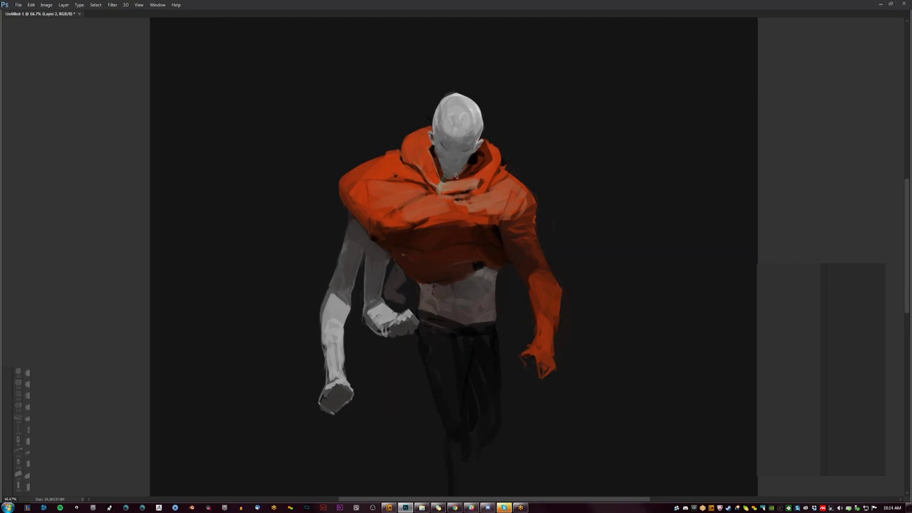
# Step: Lighten the neck's right side and add dark marks around the nose, mouth and face
pyautogui.moveTo(468, 162)
pyautogui.mouseDown()
pyautogui.moveTo(462, 173)
pyautogui.moveTo(465, 164)
pyautogui.mouseUp()
pyautogui.scroll(1, 460, 153)
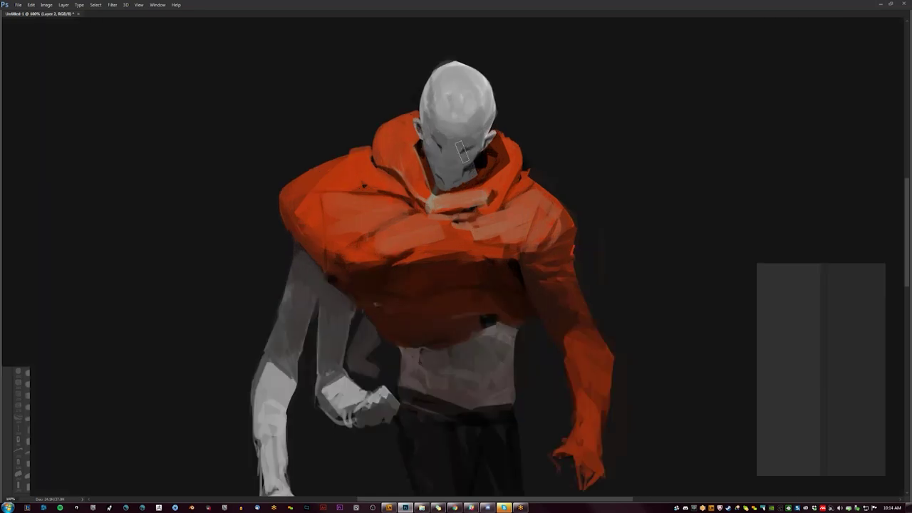
pyautogui.moveTo(460, 151); pyautogui.dragTo(456, 160)
pyautogui.moveTo(447, 151)
pyautogui.mouseDown()
pyautogui.moveTo(456, 156)
pyautogui.moveTo(435, 152)
pyautogui.mouseUp()
pyautogui.hotkey('ctrl', '-')
pyautogui.hotkey('ctrl', '-')
pyautogui.hotkey('ctrl', '-')
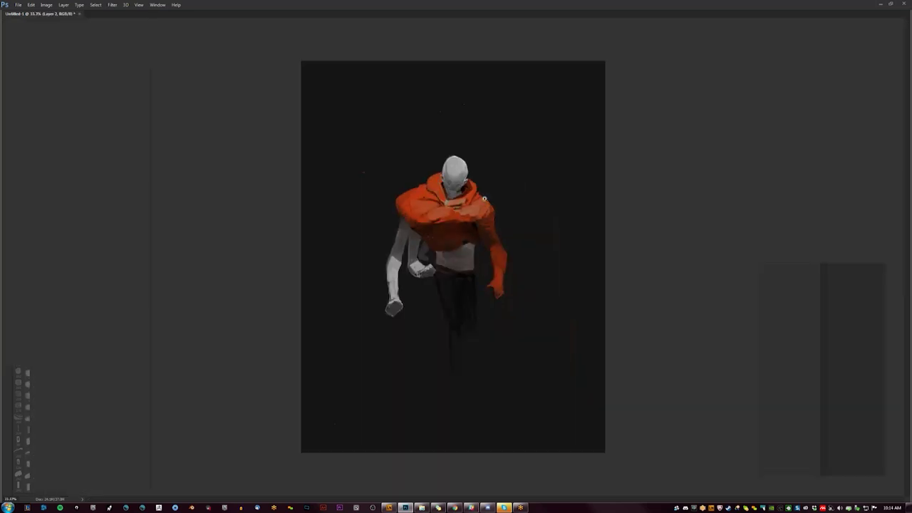
# Step: Mirror the view and adjust the stroke at the chin and neck
pyautogui.hotkey('ctrl', '+')
pyautogui.press('h')
pyautogui.hotkey('ctrl', '+')
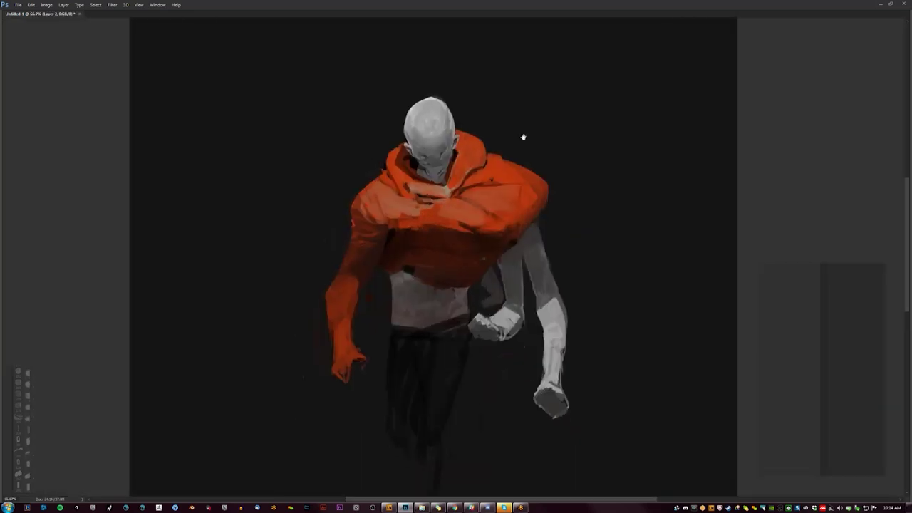
pyautogui.scroll(-2, 525, 139)
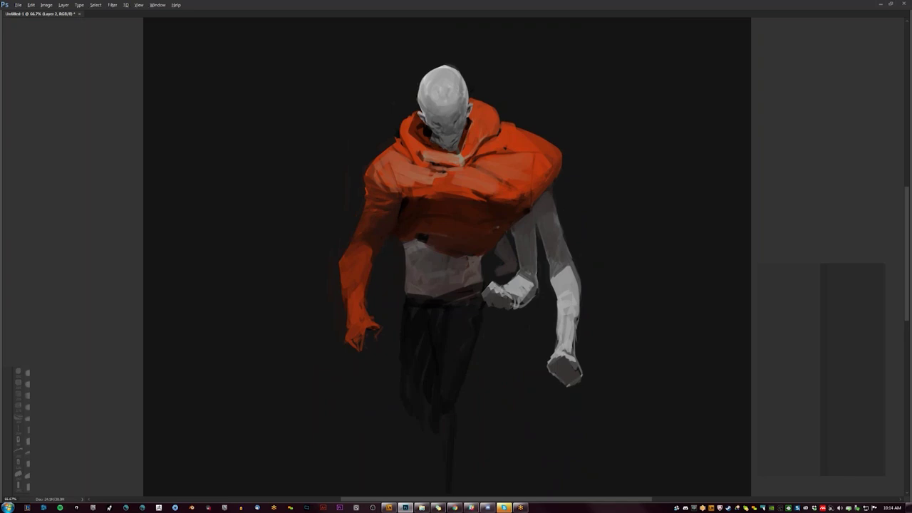
pyautogui.moveTo(461, 135); pyautogui.dragTo(451, 148)
# Step: Add a lighter orange highlight on the hoodie chest, flipping back and forth to compare
pyautogui.moveTo(436, 205); pyautogui.dragTo(448, 198)
pyautogui.press('h')
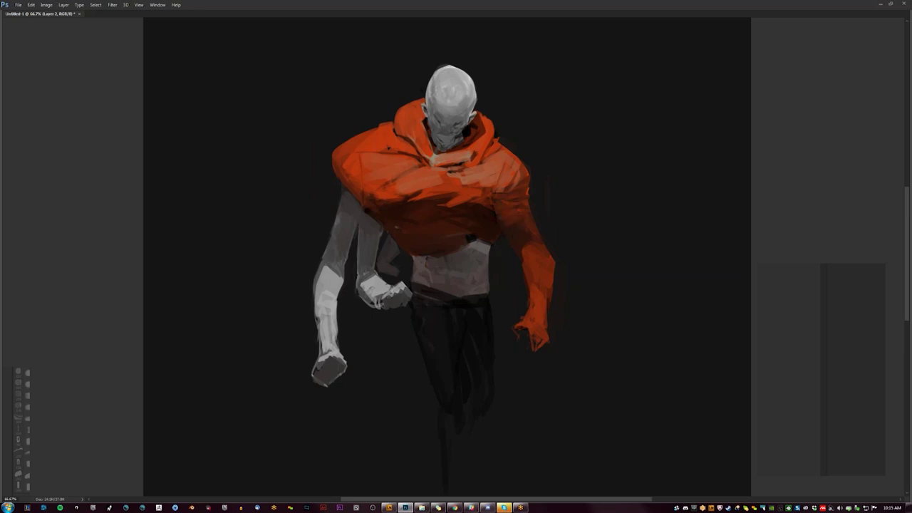
pyautogui.scroll(1, 510, 226)
pyautogui.scroll(-1, 512, 261)
pyautogui.scroll(-1, 512, 261)
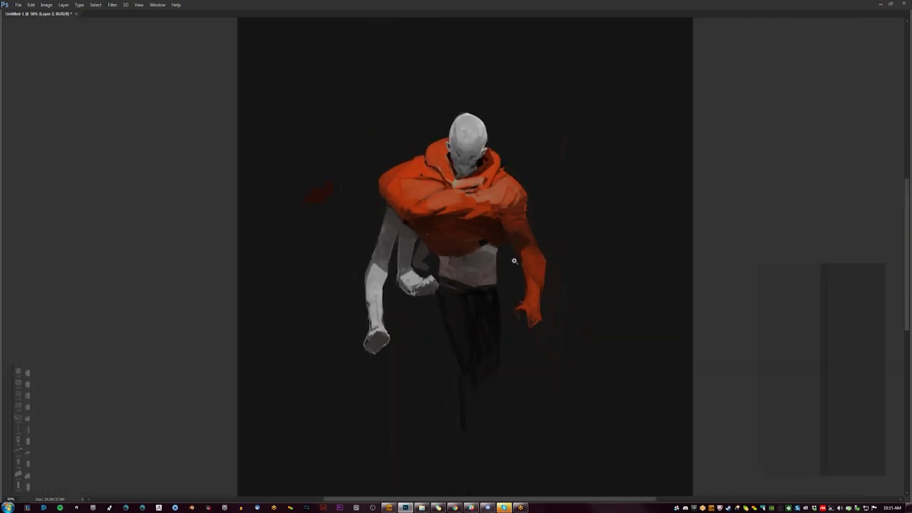
pyautogui.press('h')
pyautogui.scroll(1, 508, 264)
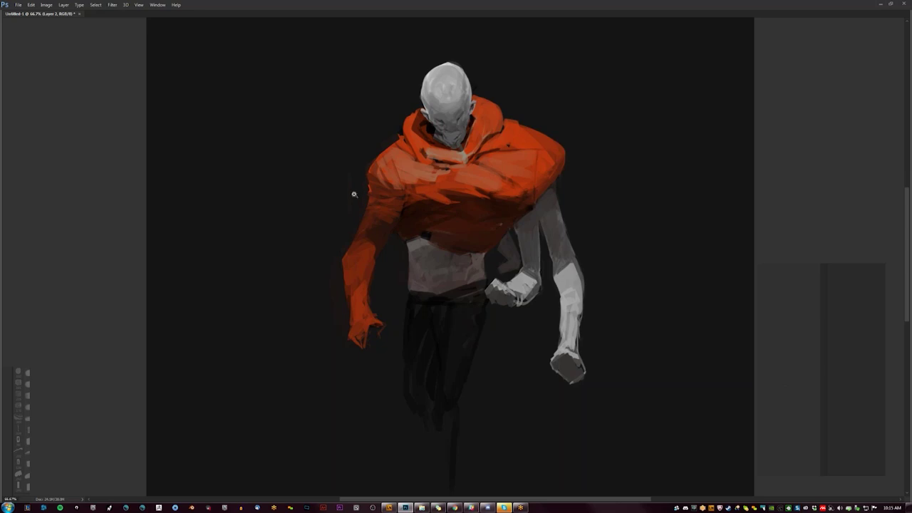
# Step: At 100% zoom, paint a lighter patch and stroke across the jacket chest
pyautogui.hotkey('ctrl', '1')
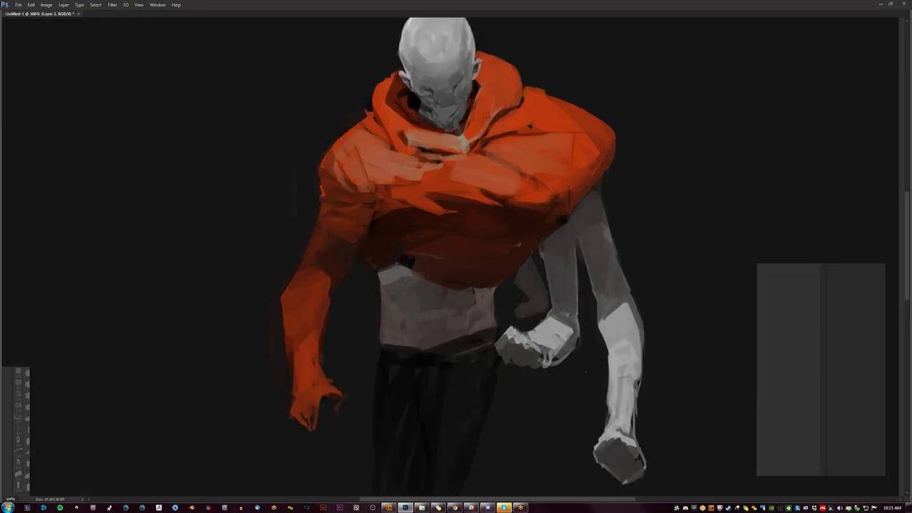
pyautogui.moveTo(399, 136)
pyautogui.mouseDown()
pyautogui.moveTo(428, 131)
pyautogui.moveTo(467, 147)
pyautogui.mouseUp()
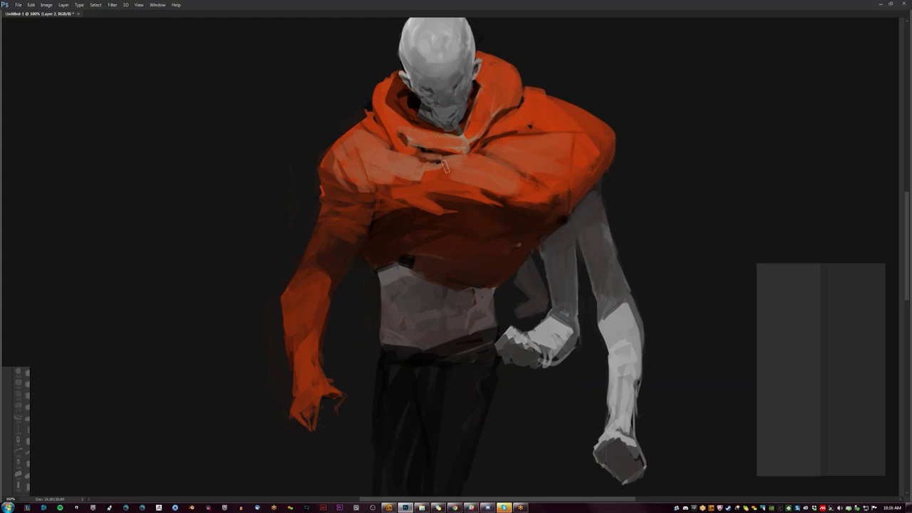
pyautogui.moveTo(463, 166); pyautogui.dragTo(421, 179)
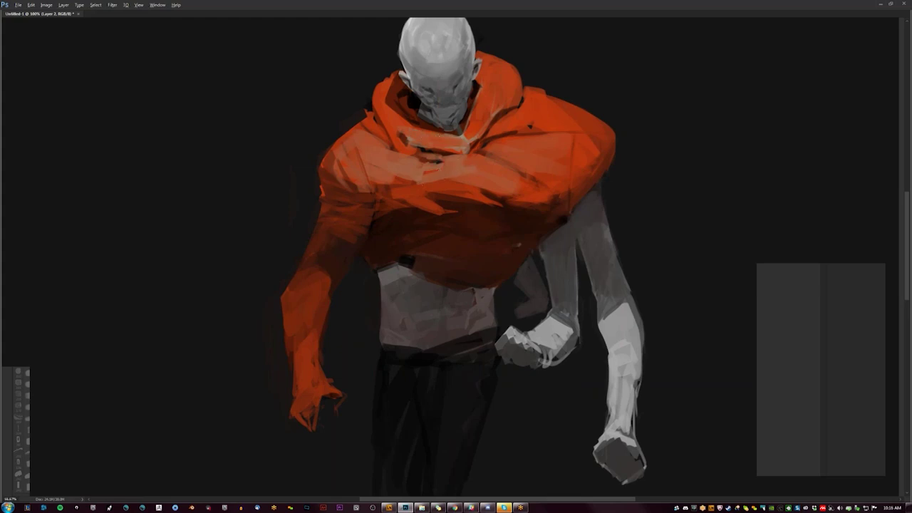
pyautogui.hotkey('ctrl', '-')
pyautogui.hotkey('ctrl', '-')
pyautogui.hotkey('ctrl', '+')
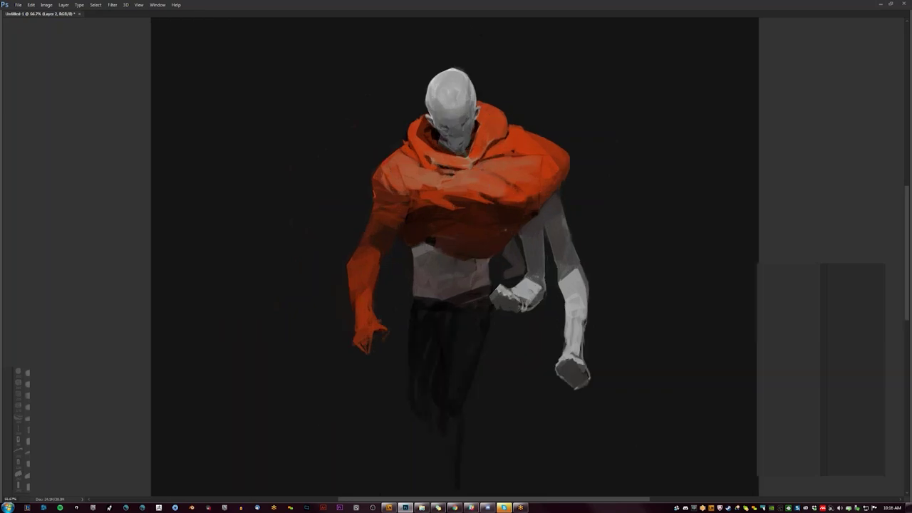
# Step: Lighten the hood's shoulder top and side with lighter orange, flipping to review
pyautogui.moveTo(487, 157); pyautogui.dragTo(522, 147)
pyautogui.hotkey('ctrl', '-')
pyautogui.hotkey('ctrl', '-')
pyautogui.press('h')
pyautogui.scroll(1, 448, 223)
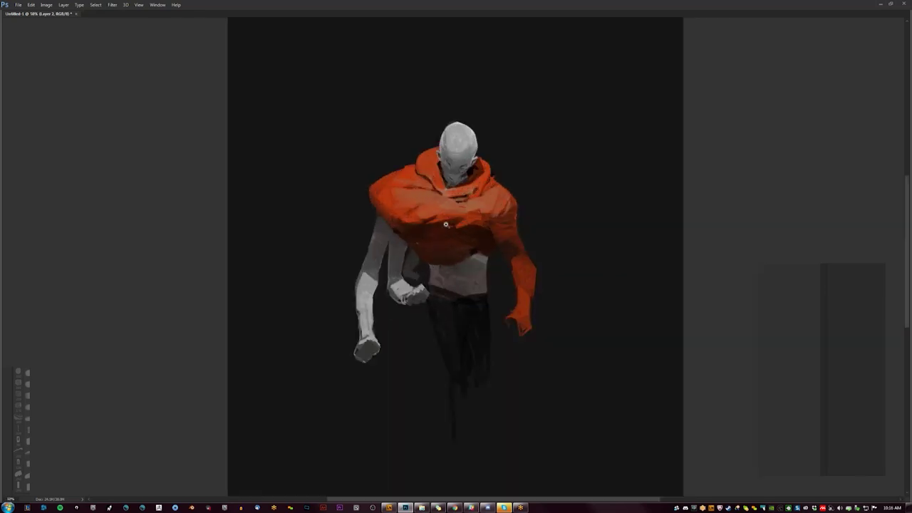
pyautogui.moveTo(378, 208); pyautogui.dragTo(432, 215)
pyautogui.hotkey('ctrl', '-')
pyautogui.hotkey('ctrl', '-')
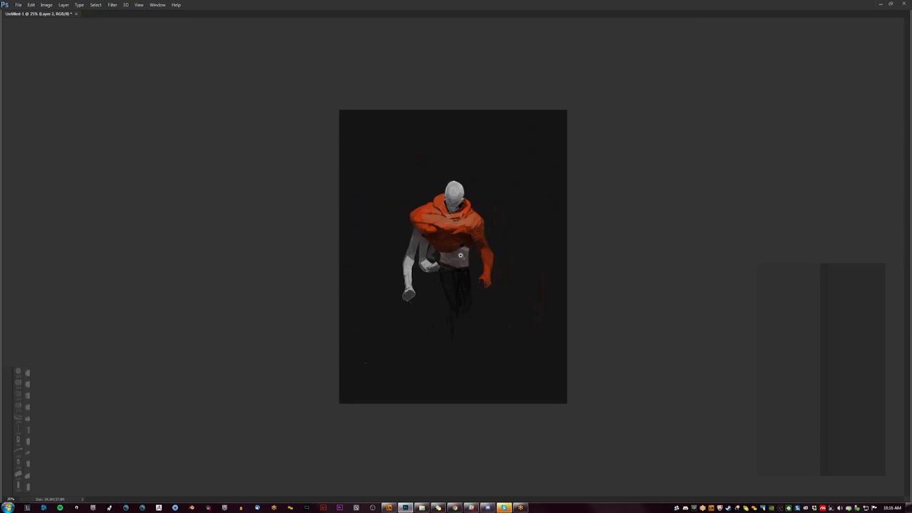
pyautogui.hotkey('ctrl', '+')
pyautogui.press('h')
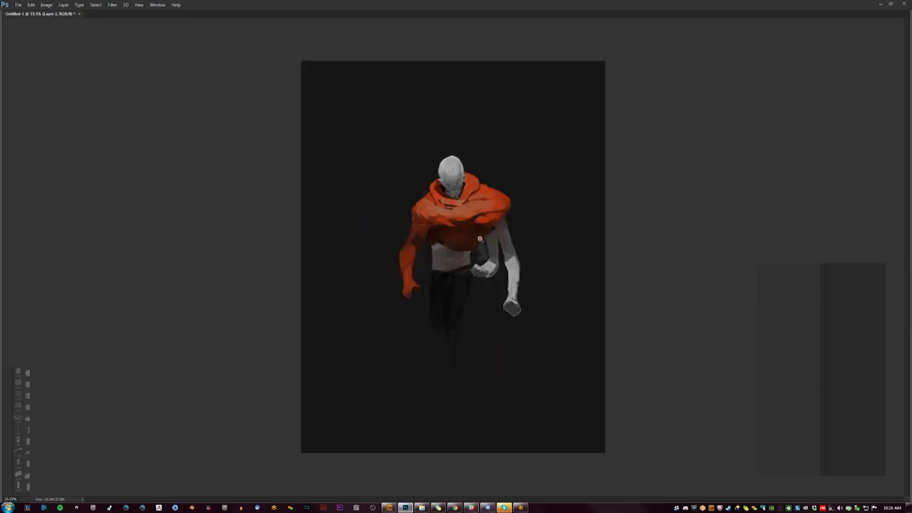
pyautogui.scroll(1, 482, 239)
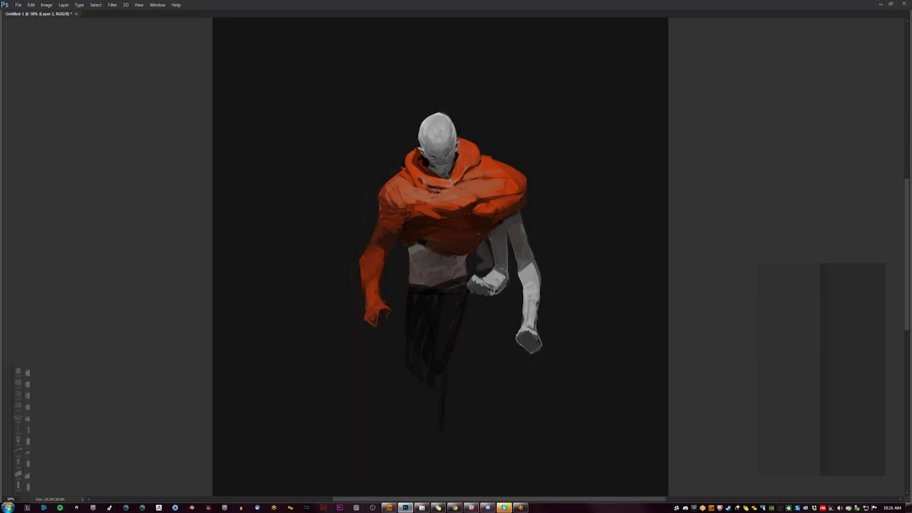
# Step: Mirror and rezoom the painting, then add a brighter orange mark on the arm
pyautogui.hotkey('ctrl', '-')
pyautogui.hotkey('ctrl', '-')
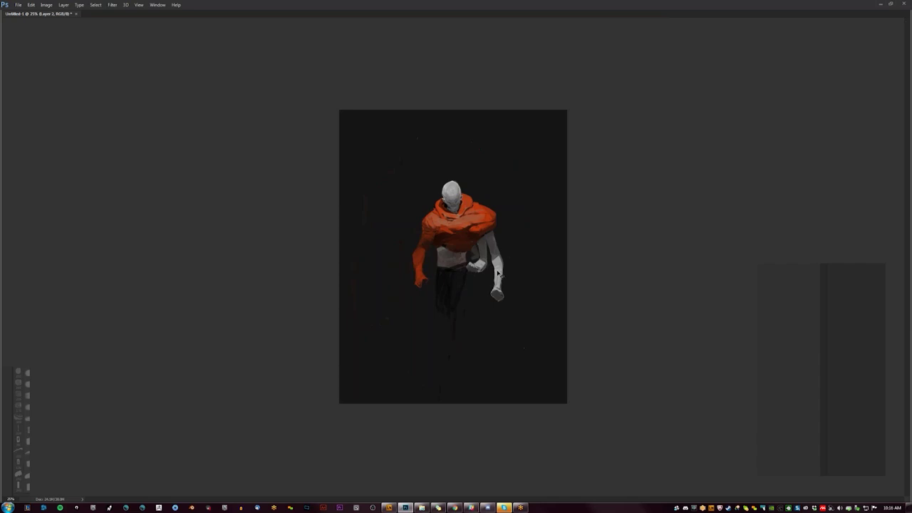
pyautogui.press('h')
pyautogui.hotkey('ctrl', '+')
pyautogui.hotkey('ctrl', '+')
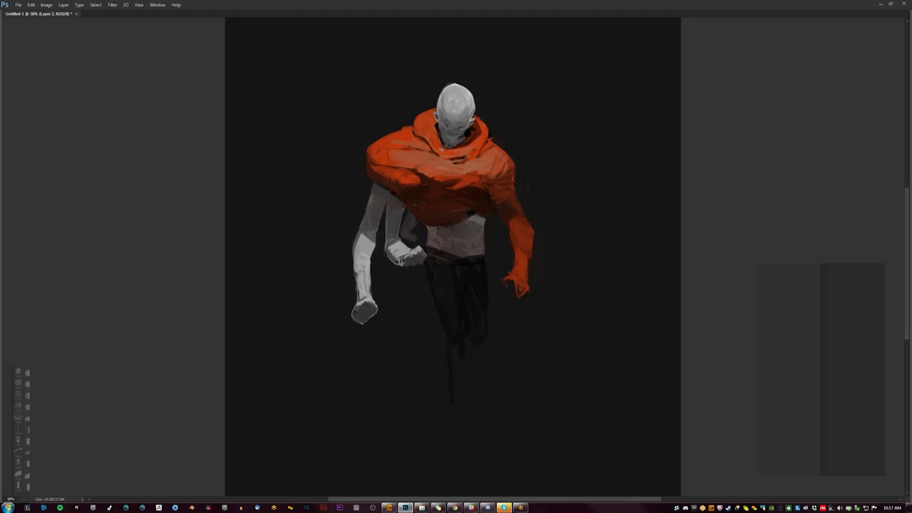
pyautogui.moveTo(511, 223); pyautogui.dragTo(523, 218)
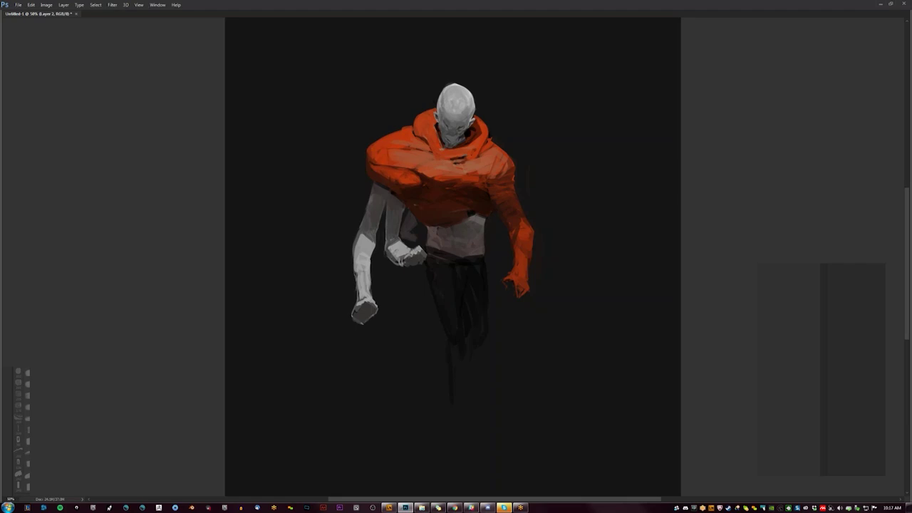
# Step: Extend the dark trousers down the legs, mirroring and zooming out to review
pyautogui.press('h')
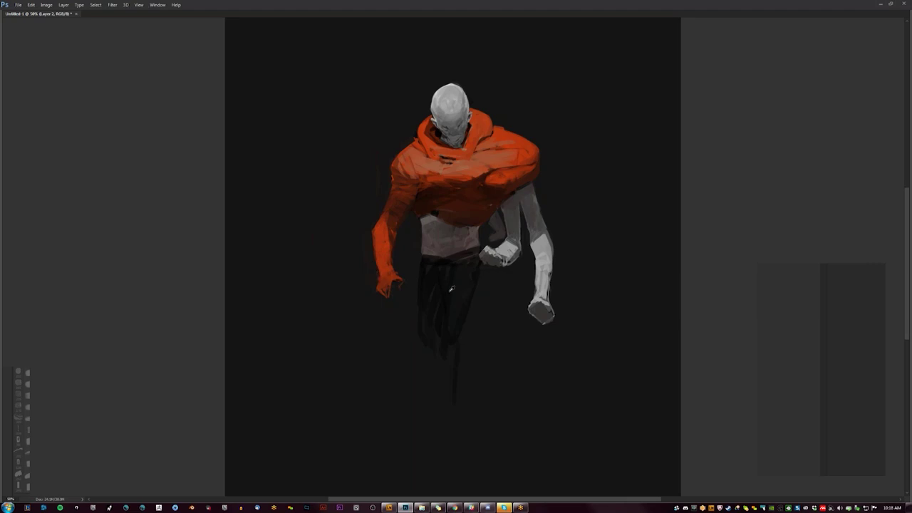
pyautogui.moveTo(445, 352); pyautogui.dragTo(447, 396)
pyautogui.press('h')
pyautogui.hotkey('ctrl', '-')
pyautogui.hotkey('ctrl', '-')
pyautogui.scroll(2, 465, 341)
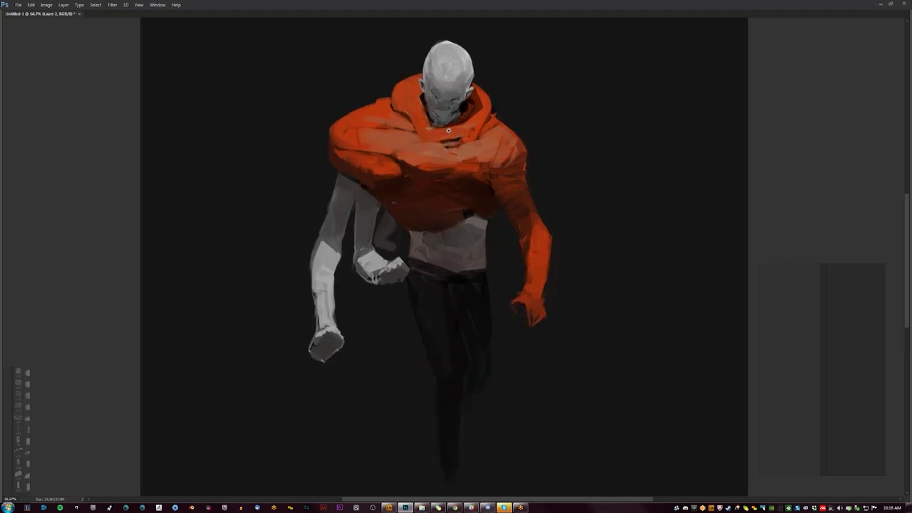
# Step: Choose a teal color from the Color panel's hue slider
pyautogui.press('Tab')
pyautogui.click(718, 90)
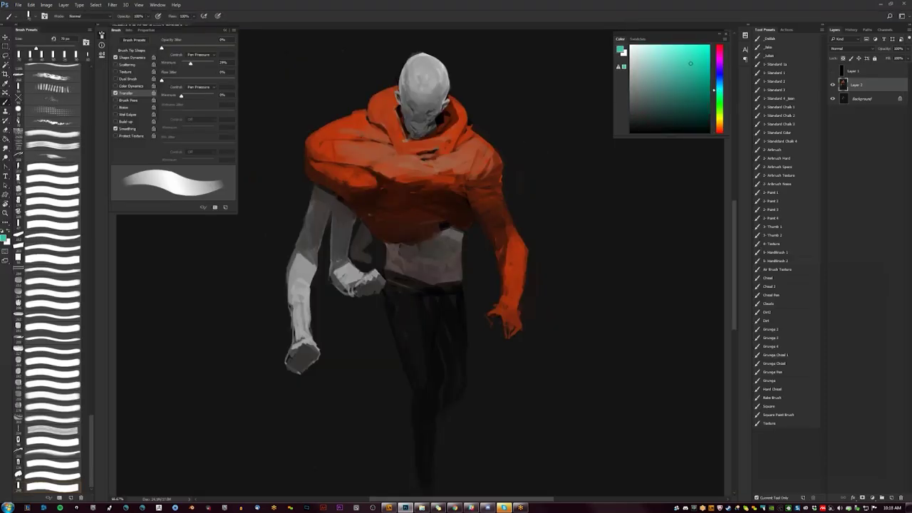
pyautogui.press('Tab')
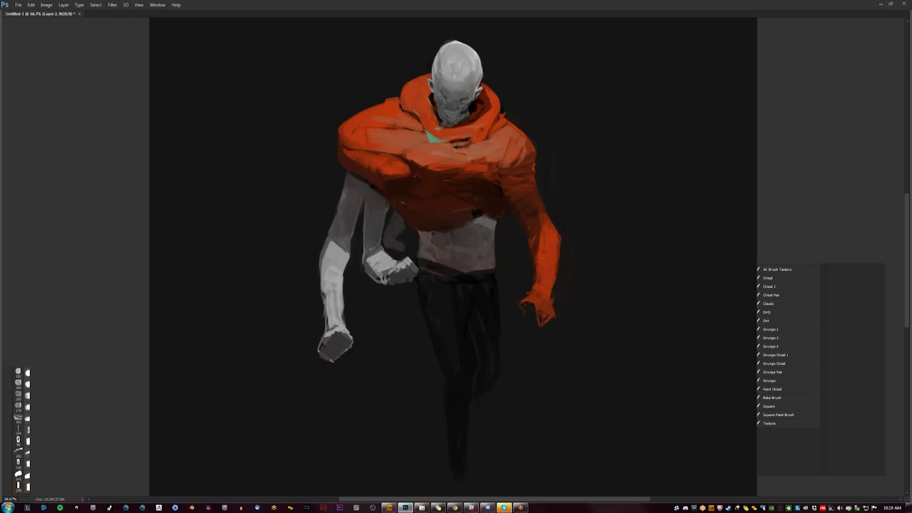
# Step: Paint teal marks along the hood collar, a small hood accent, and a diagonal strap
pyautogui.moveTo(473, 139); pyautogui.dragTo(485, 134)
pyautogui.moveTo(426, 169); pyautogui.dragTo(436, 168)
pyautogui.moveTo(431, 170)
pyautogui.mouseDown()
pyautogui.moveTo(396, 201)
pyautogui.moveTo(419, 184)
pyautogui.mouseUp()
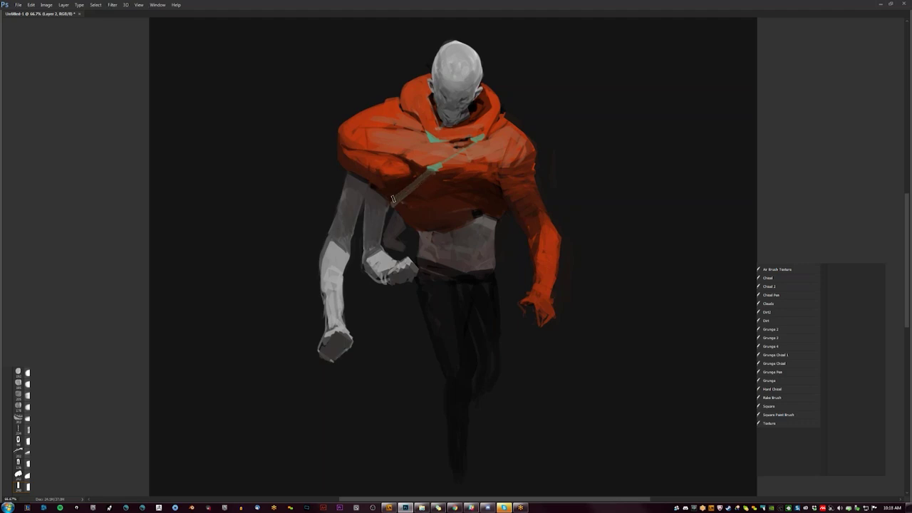
pyautogui.scroll(-3, 475, 203)
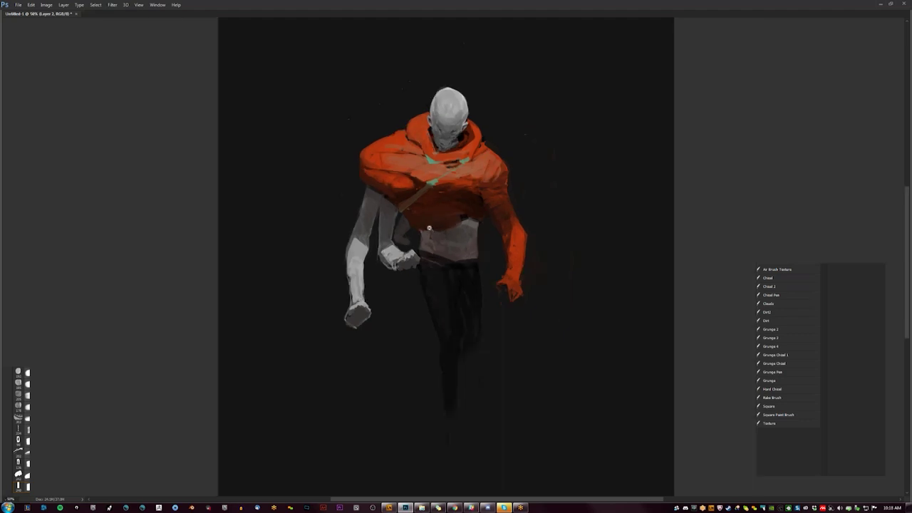
# Step: Mirror the painting horizontally and zoom out to check the figure
pyautogui.scroll(3, 475, 203)
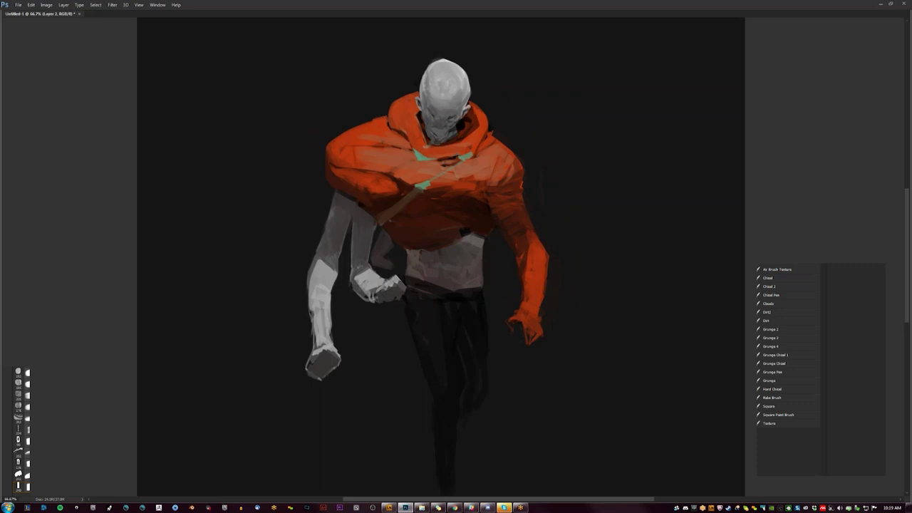
pyautogui.press('h')
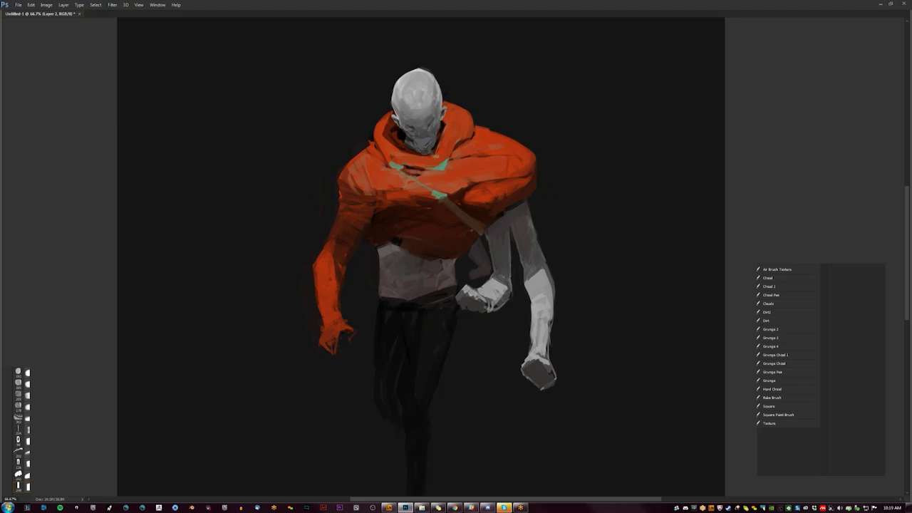
pyautogui.hotkey('ctrl', '-')
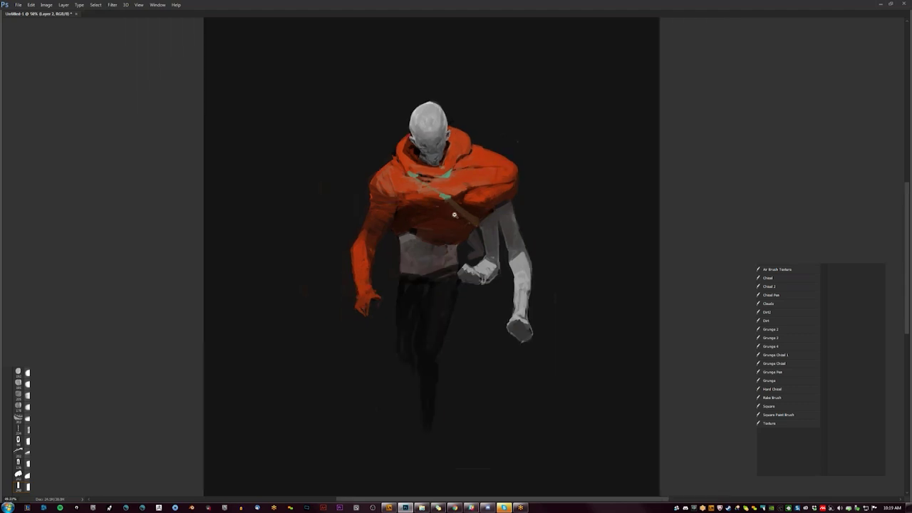
pyautogui.press('h')
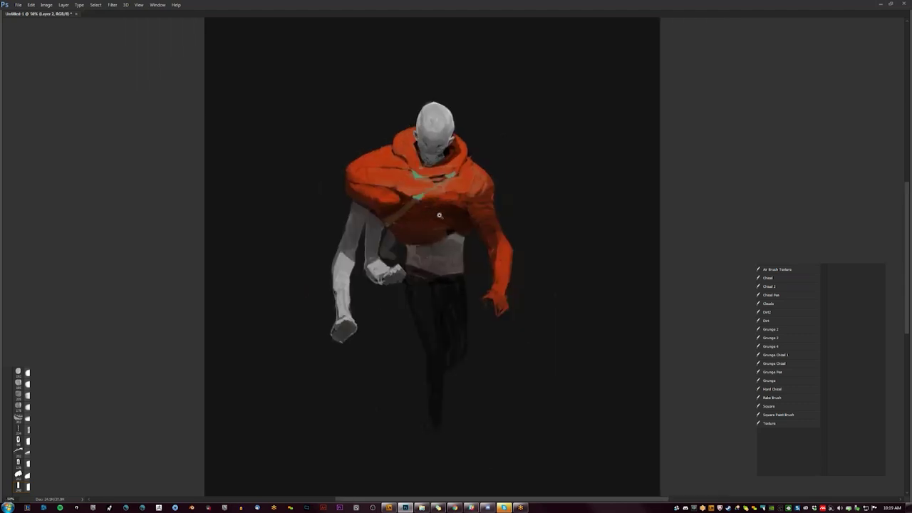
# Step: Zoom back in and paint dark belt and buckle marks at the trousers' waistband
pyautogui.hotkey('ctrl', '+')
pyautogui.hotkey('ctrl', '-')
pyautogui.hotkey('ctrl', '-')
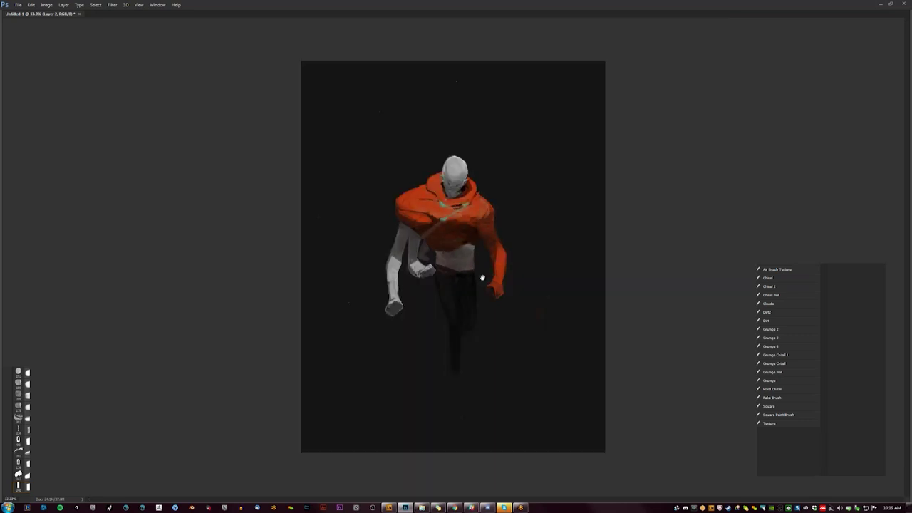
pyautogui.hotkey('ctrl', '+')
pyautogui.moveTo(389, 212)
pyautogui.mouseDown()
pyautogui.moveTo(410, 220)
pyautogui.moveTo(395, 230)
pyautogui.mouseUp()
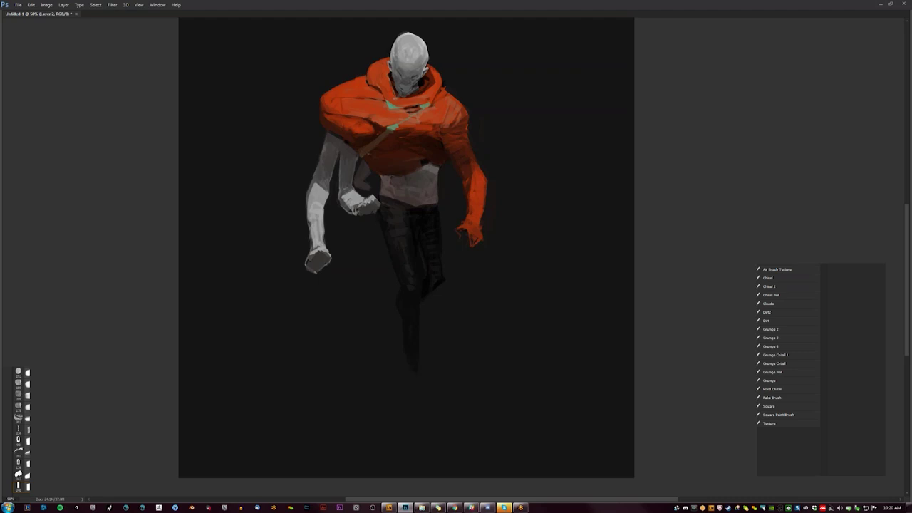
# Step: Paint a dark belt line across the waist, then check it zoomed out and mirrored
pyautogui.moveTo(391, 198); pyautogui.dragTo(440, 197)
pyautogui.hotkey('ctrl', '-')
pyautogui.press('h')
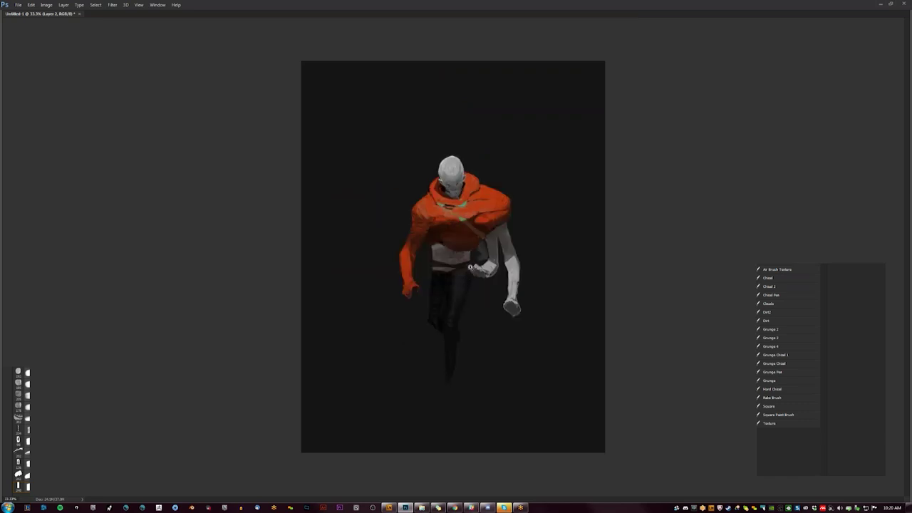
pyautogui.press('h')
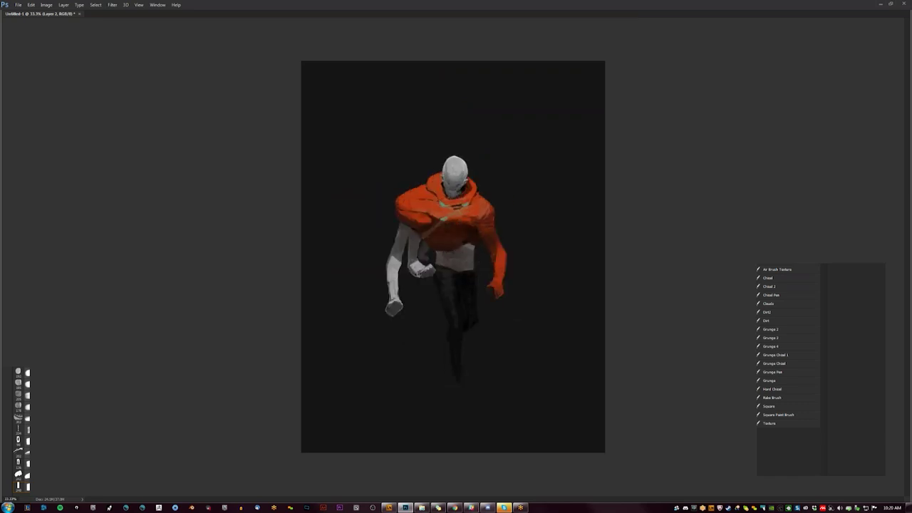
pyautogui.press('h')
pyautogui.hotkey('ctrl', '+')
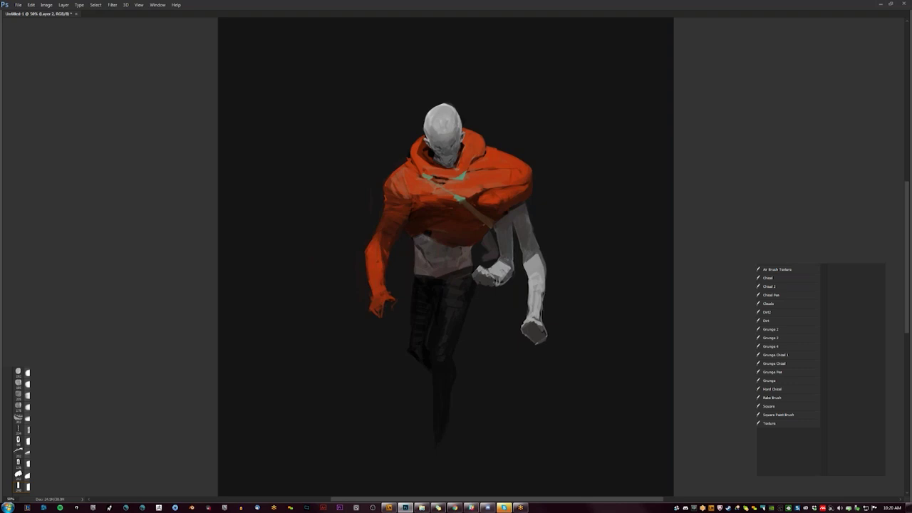
# Step: Review the mirrored, panned figure, then switch to the 'diver' reference on ArtStation
pyautogui.press('h')
pyautogui.moveTo(496, 232); pyautogui.dragTo(465, 212)
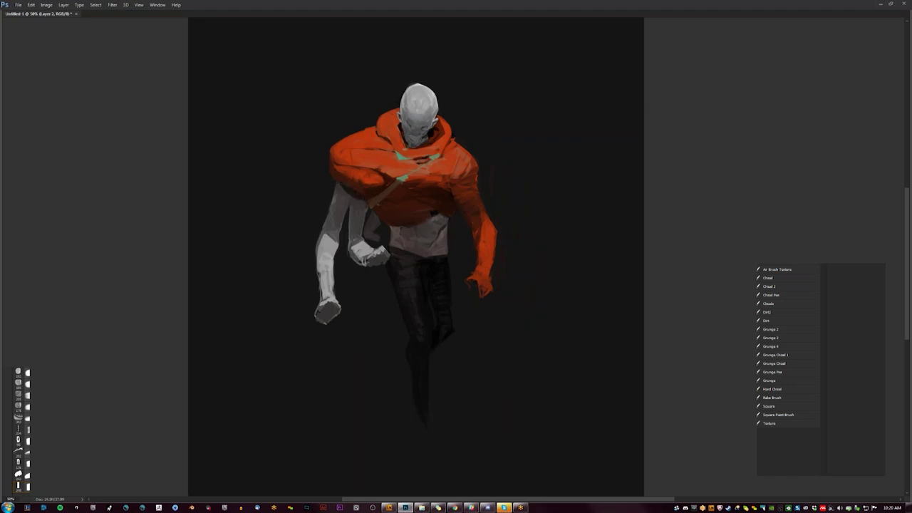
pyautogui.hotkey('ctrl', '-')
pyautogui.hotkey('ctrl', '-')
pyautogui.press('h')
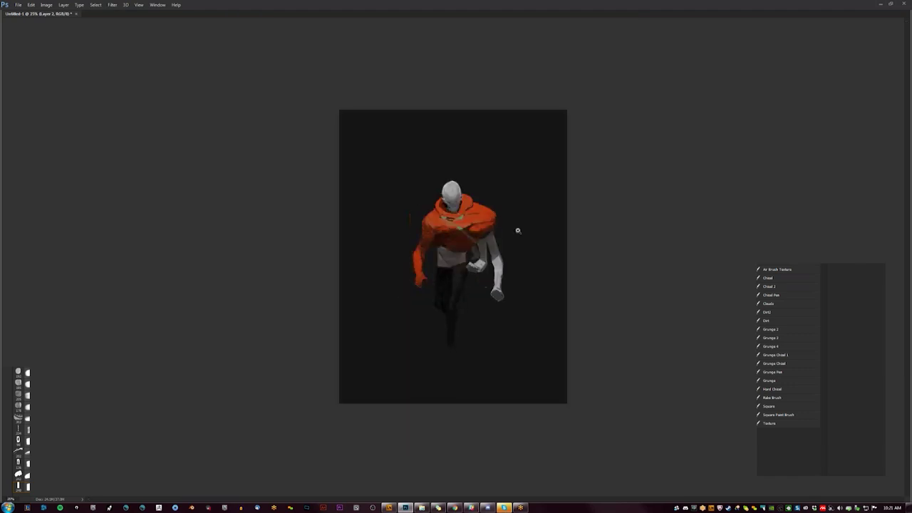
pyautogui.hotkey('ctrl', '+')
pyautogui.hotkey('ctrl', '+')
pyautogui.hotkey('ctrl', '+')
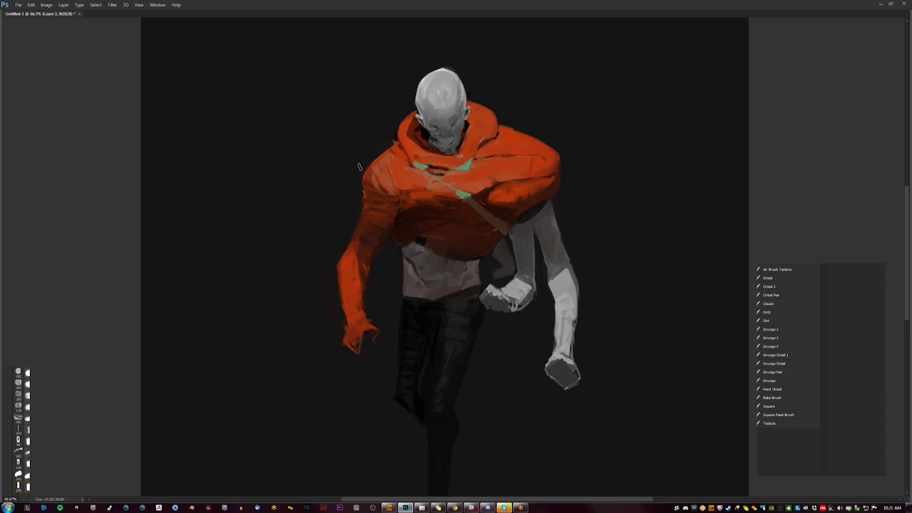
pyautogui.hotkey('alt', 'Tab')
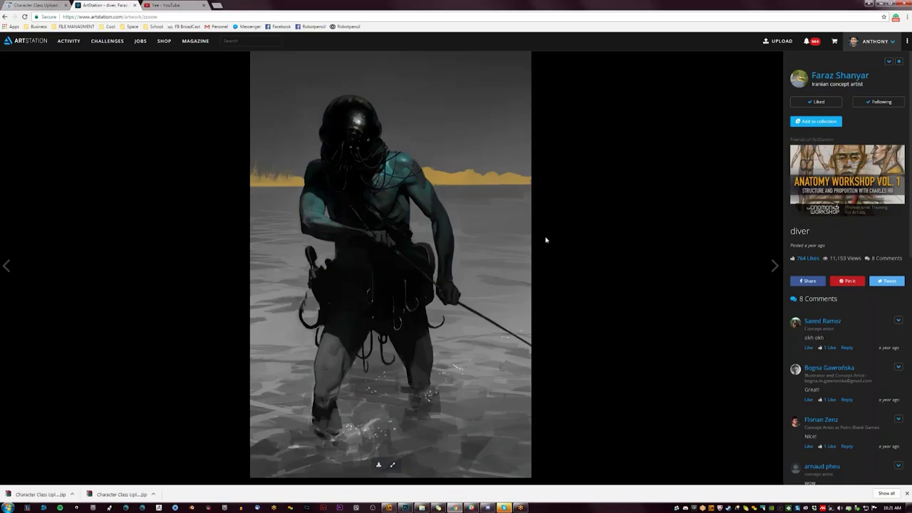
# Step: Return to the artist's portfolio grid and view the 'pipes' artwork
pyautogui.press('Escape')
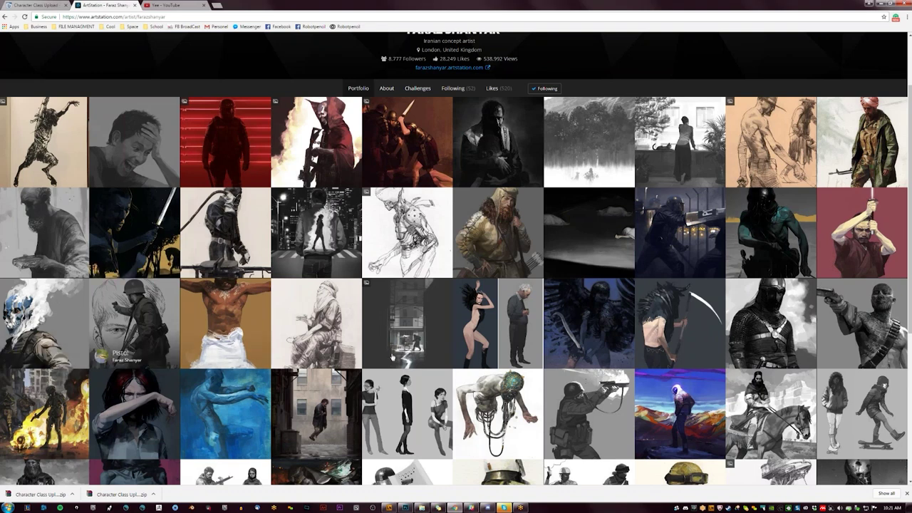
pyautogui.scroll(-1, 494, 376)
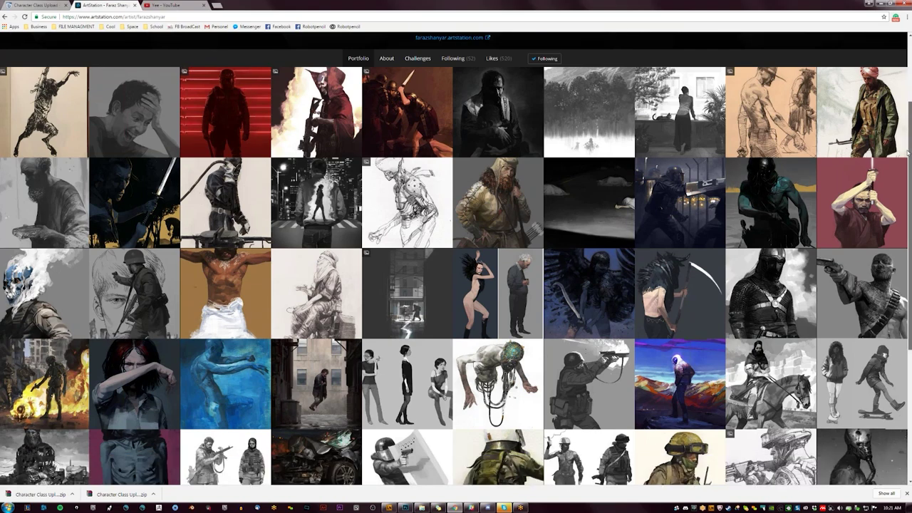
pyautogui.click(493, 376)
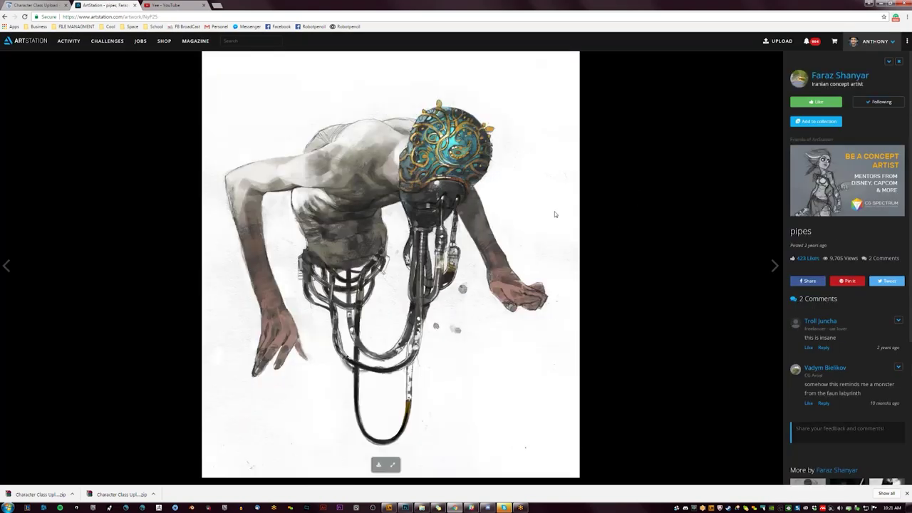
# Step: Back in Photoshop, add a tan accent along the hood's right edge with the Layers panel shown
pyautogui.hotkey('alt', 'Tab')
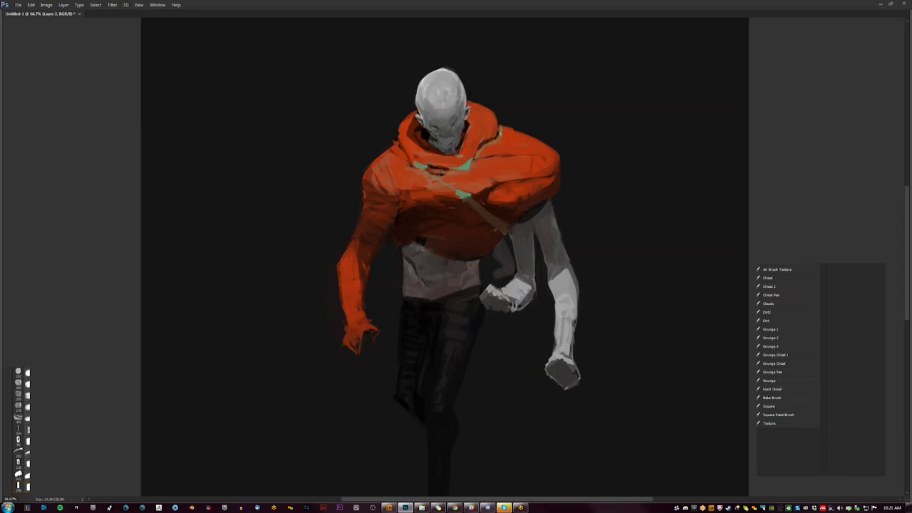
pyautogui.moveTo(488, 144)
pyautogui.mouseDown()
pyautogui.moveTo(480, 153)
pyautogui.moveTo(490, 145)
pyautogui.mouseUp()
pyautogui.moveTo(505, 126); pyautogui.dragTo(485, 153)
pyautogui.hotkey('ctrl', 'z')
pyautogui.hotkey('ctrl', 'z')
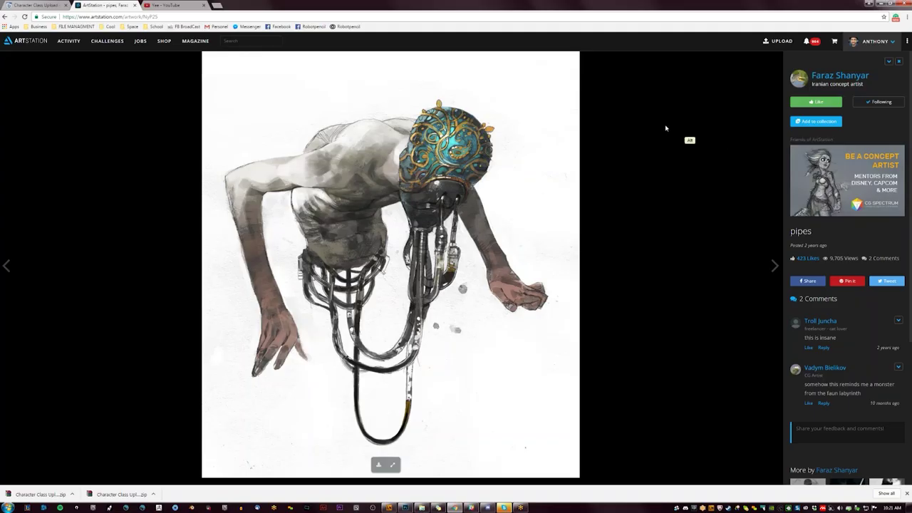
pyautogui.press('F7')
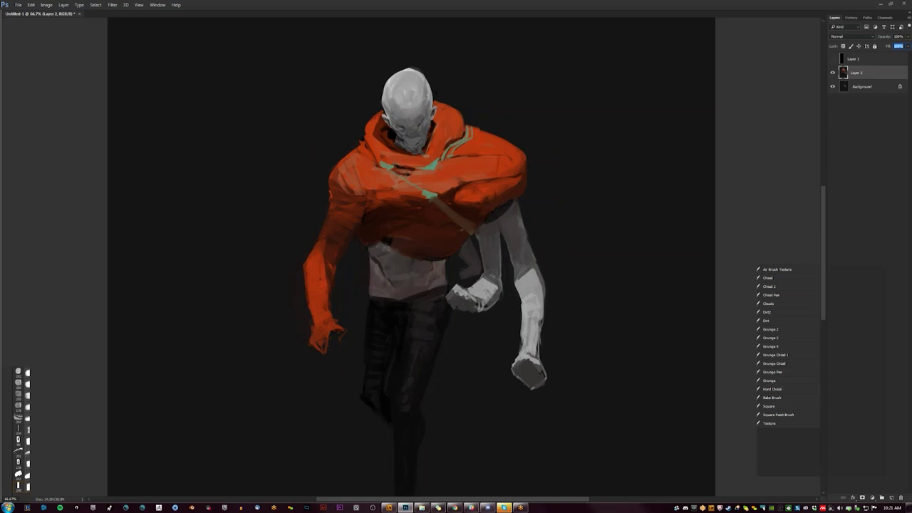
# Step: Paint light teal highlight accents along the hood's edge
pyautogui.press('F6')
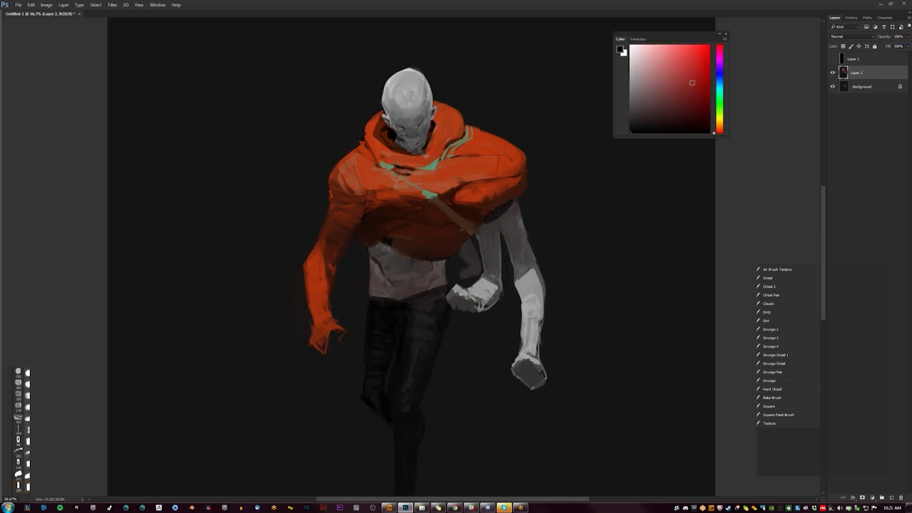
pyautogui.keyDown('alt'); pyautogui.click(436, 163); pyautogui.keyUp('alt')
pyautogui.click(670, 61)
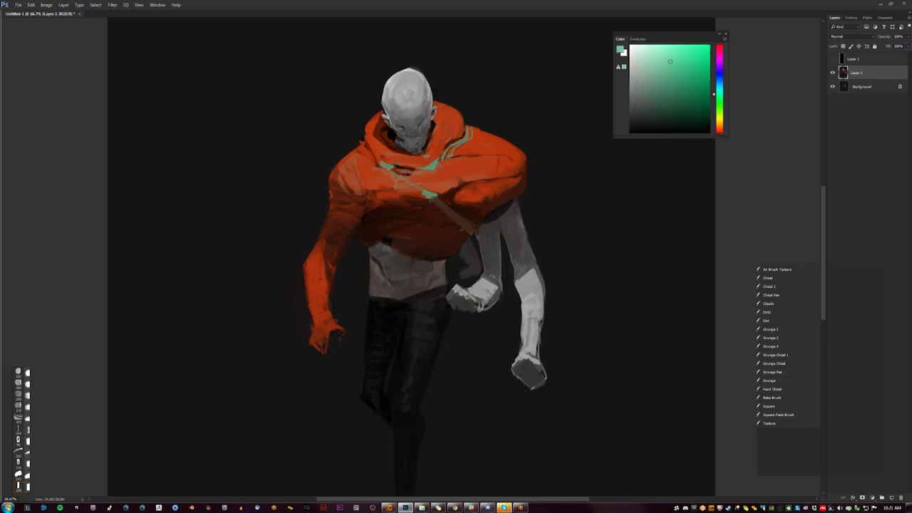
pyautogui.moveTo(450, 147); pyautogui.dragTo(464, 139)
pyautogui.moveTo(472, 138)
pyautogui.mouseDown()
pyautogui.moveTo(471, 127)
pyautogui.moveTo(455, 146)
pyautogui.moveTo(462, 154)
pyautogui.moveTo(440, 158)
pyautogui.mouseUp()
pyautogui.moveTo(459, 157); pyautogui.dragTo(478, 150)
# Step: Check the figure mirrored, then paint a pale green line along the hood beside the head
pyautogui.hotkey('ctrl', '-')
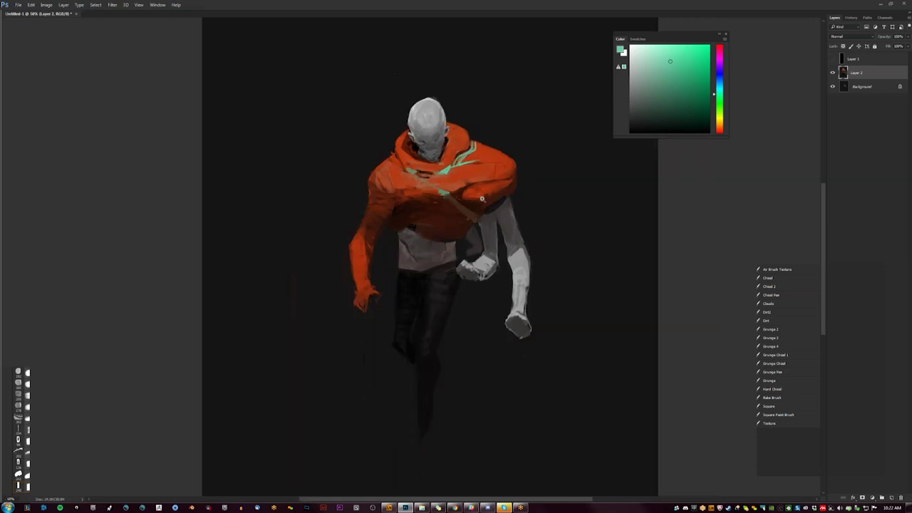
pyautogui.hotkey('ctrl', 'shift', 'h')
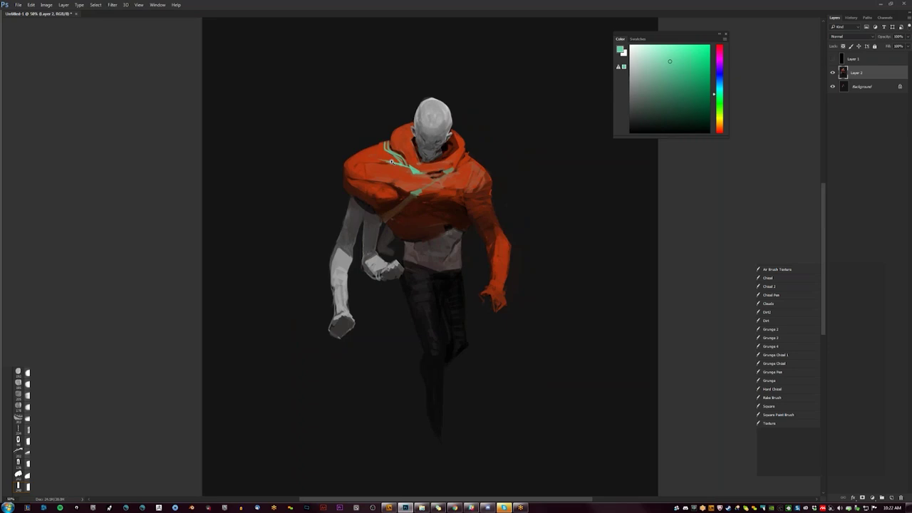
pyautogui.hotkey('ctrl', '+')
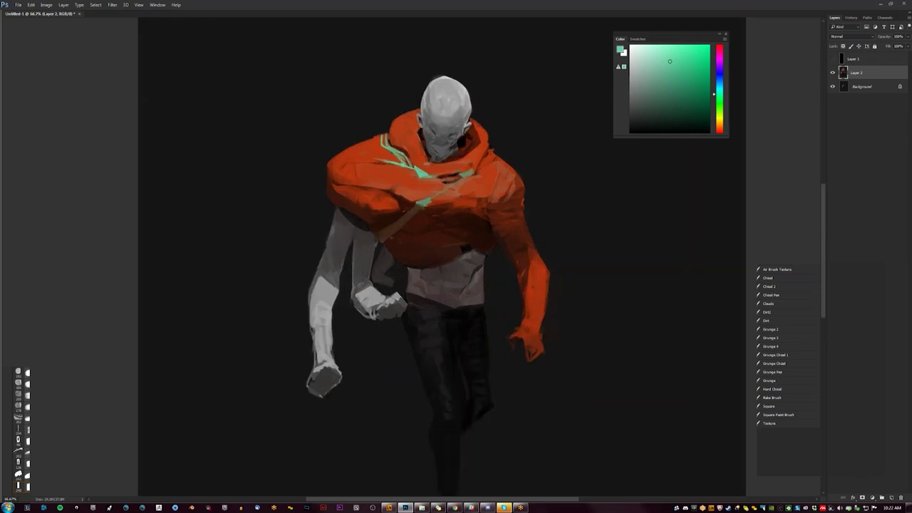
pyautogui.moveTo(410, 114); pyautogui.dragTo(426, 162)
# Step: Add pale green touches on both sides of the hood's collar
pyautogui.press('d')
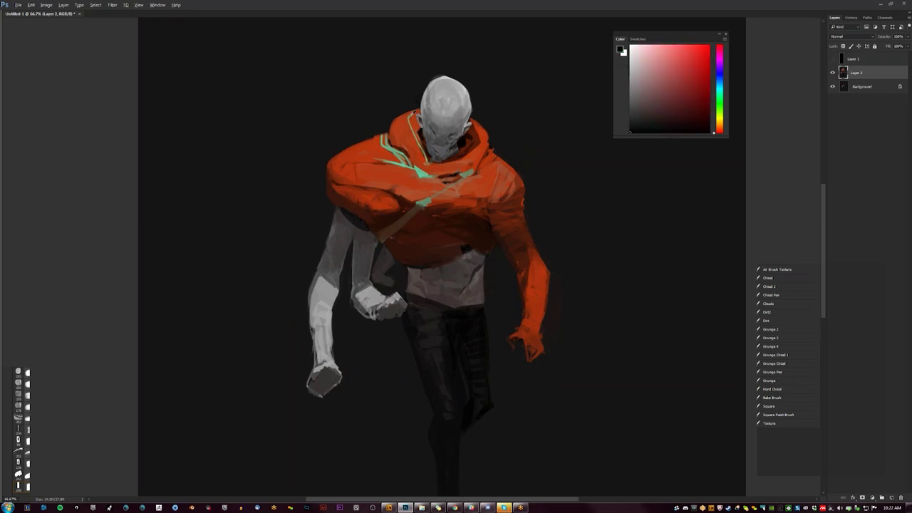
pyautogui.keyDown('alt'); pyautogui.click(414, 113); pyautogui.keyUp('alt')
pyautogui.moveTo(412, 116); pyautogui.dragTo(413, 121)
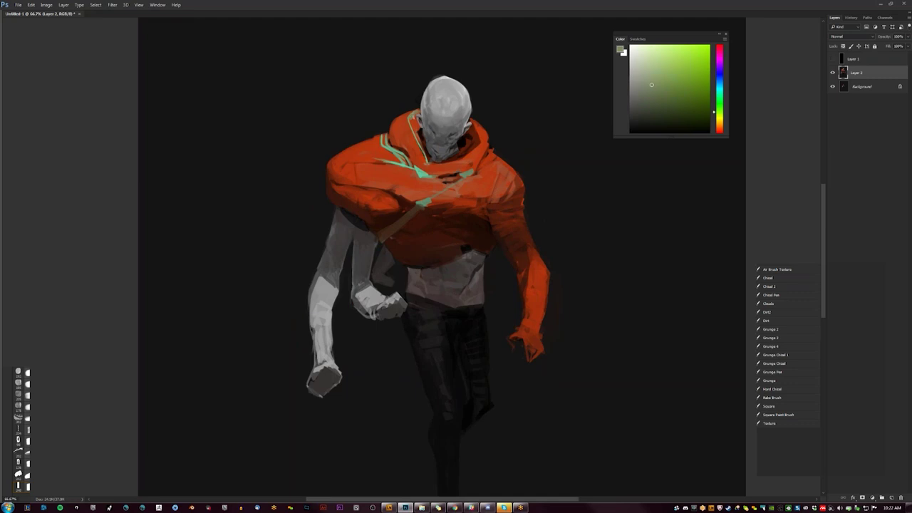
pyautogui.moveTo(473, 121); pyautogui.dragTo(481, 134)
# Step: Paint a dark shadow under the chin and a reddish-brown mark beside the neck
pyautogui.press('d')
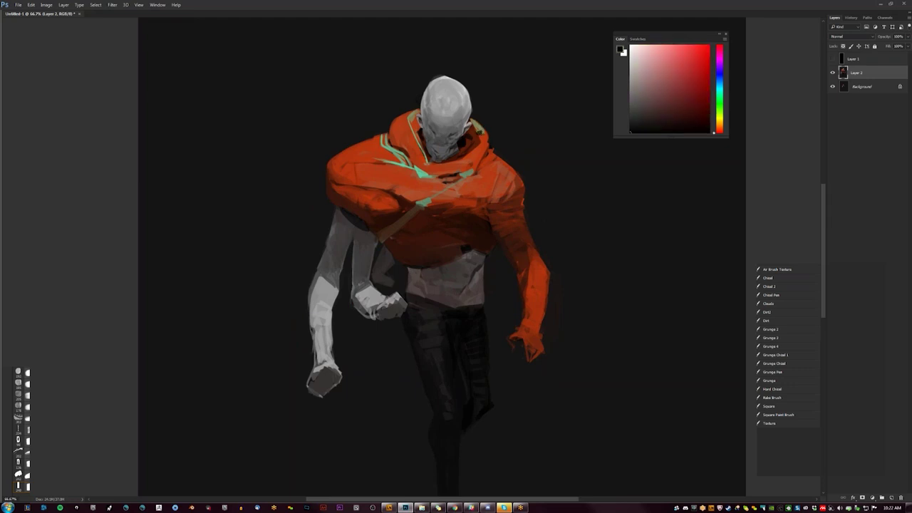
pyautogui.keyDown('alt'); pyautogui.click(480, 132); pyautogui.keyUp('alt')
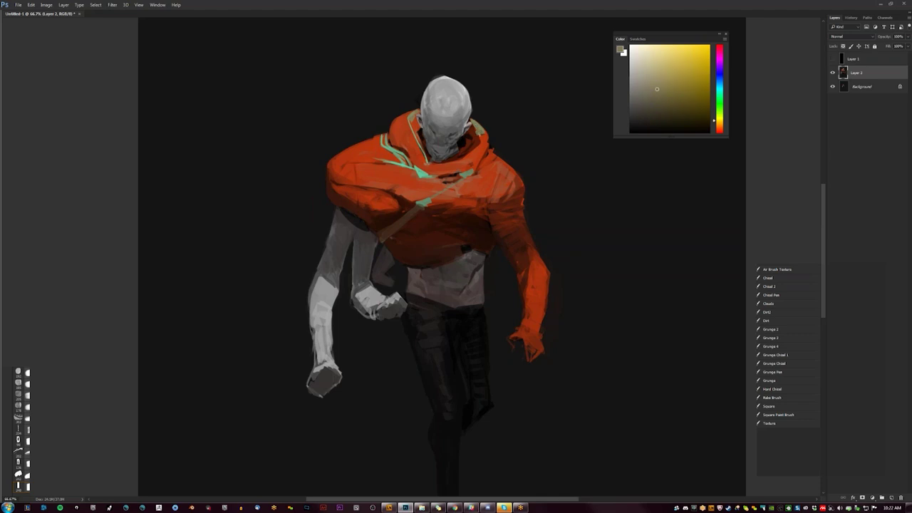
pyautogui.press('d')
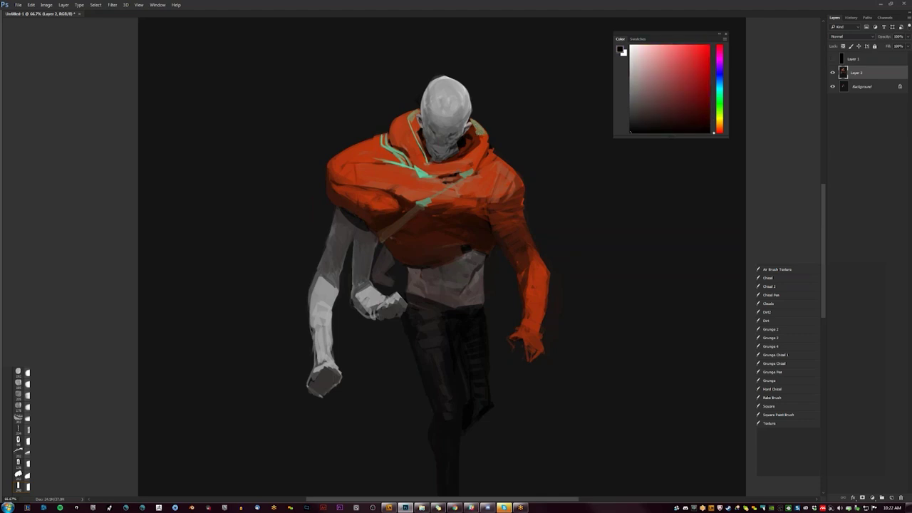
pyautogui.moveTo(447, 165); pyautogui.dragTo(428, 169)
pyautogui.keyDown('alt'); pyautogui.click(456, 165); pyautogui.keyUp('alt')
pyautogui.moveTo(475, 157); pyautogui.dragTo(481, 159)
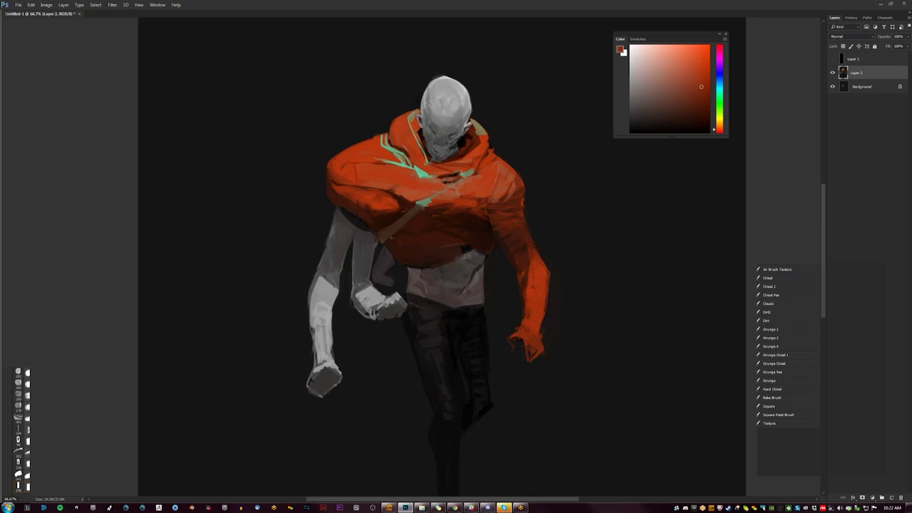
# Step: Flip the canvas horizontally to check the figure, then sample the hood's saturated orange
pyautogui.hotkey('ctrl', '-')
pyautogui.hotkey('ctrl', '-')
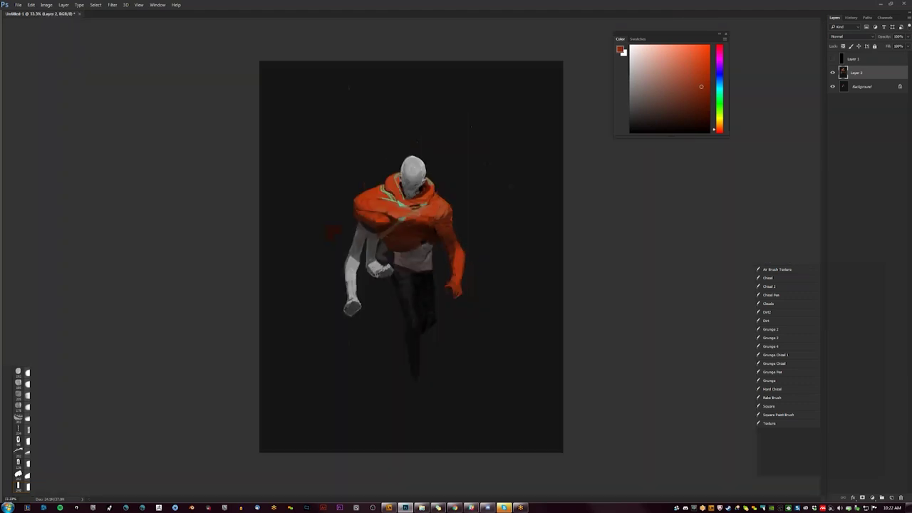
pyautogui.hotkey('ctrl', 'shift', 'h')
pyautogui.hotkey('ctrl', '+')
pyautogui.hotkey('ctrl', '+')
pyautogui.hotkey('ctrl', 'shift', 'h')
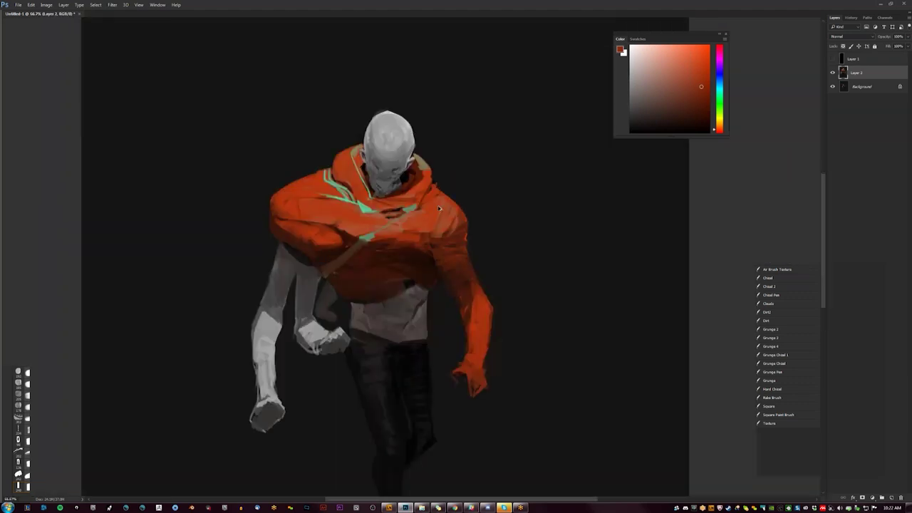
pyautogui.hotkey('ctrl', 'shift', 'h')
pyautogui.keyDown('alt'); pyautogui.click(427, 189); pyautogui.keyUp('alt')
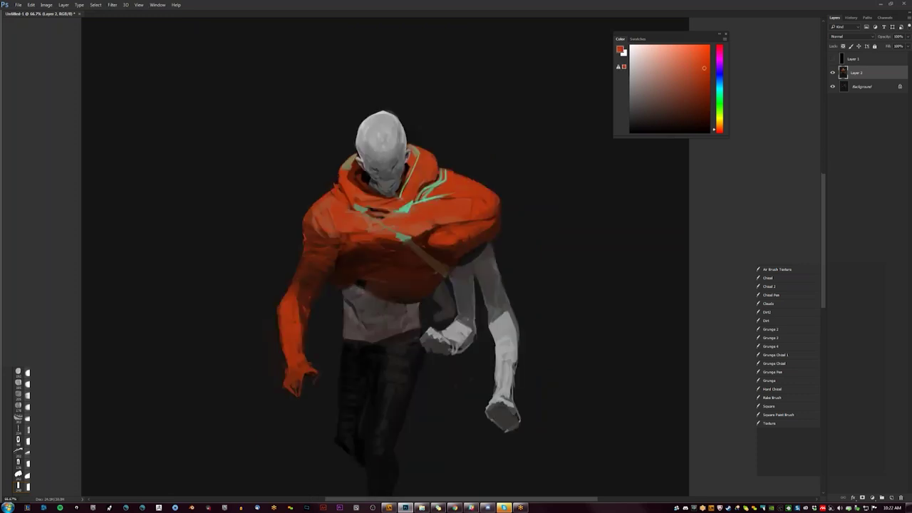
# Step: Cover the green strap marks on the chest with orange and lighten the shoulder
pyautogui.moveTo(436, 184)
pyautogui.mouseDown()
pyautogui.moveTo(420, 200)
pyautogui.moveTo(443, 178)
pyautogui.mouseUp()
pyautogui.moveTo(422, 197); pyautogui.dragTo(451, 196)
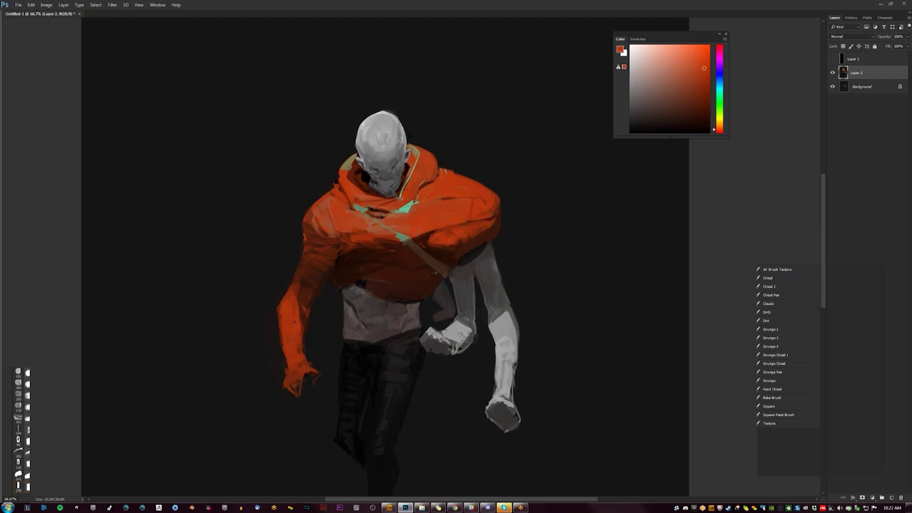
pyautogui.keyDown('alt'); pyautogui.click(447, 225); pyautogui.keyUp('alt')
pyautogui.click(702, 86)
pyautogui.click(700, 115)
pyautogui.click(703, 79)
pyautogui.keyDown('alt'); pyautogui.click(451, 230); pyautogui.keyUp('alt')
pyautogui.moveTo(431, 231); pyautogui.dragTo(482, 220)
pyautogui.moveTo(435, 250); pyautogui.dragTo(481, 235)
pyautogui.hotkey('ctrl', 'z')
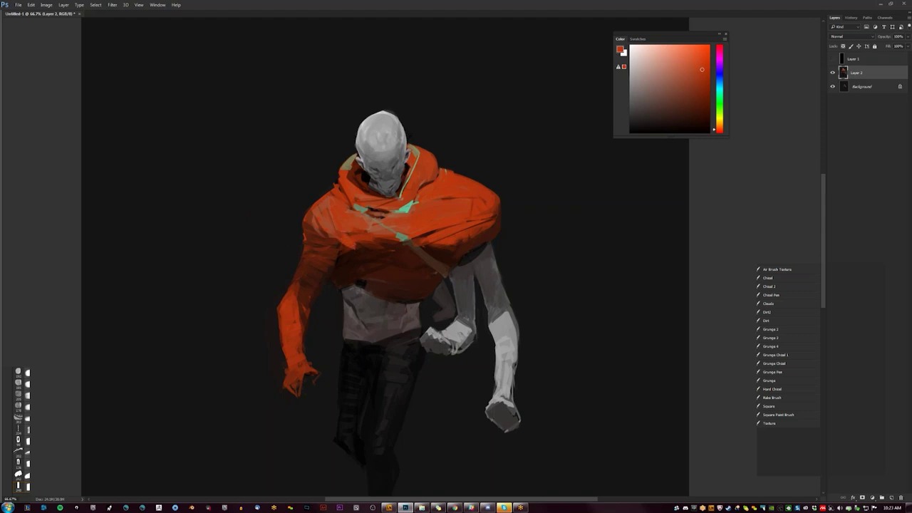
# Step: Mirror the painting and refine the orange cloth with dark spots and bright orange strokes
pyautogui.hotkey('ctrl', '-')
pyautogui.hotkey('ctrl', '-')
pyautogui.press('h')
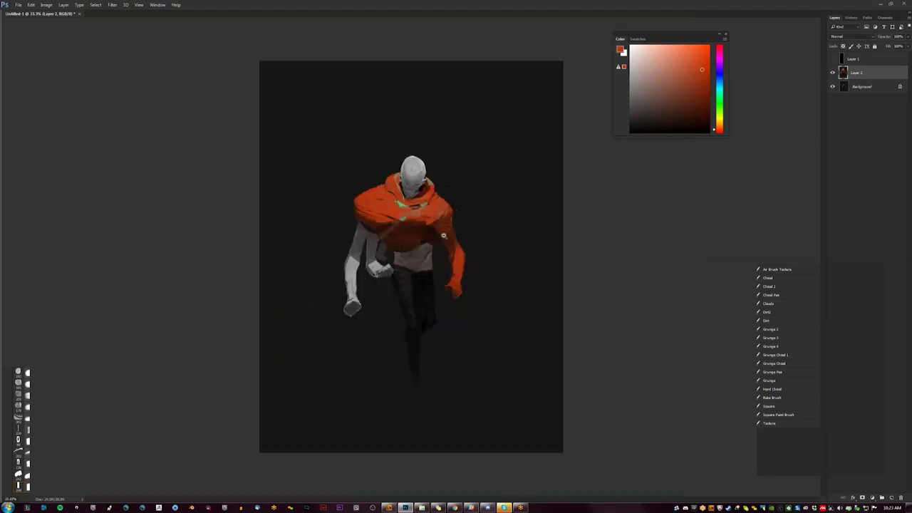
pyautogui.hotkey('ctrl', '+')
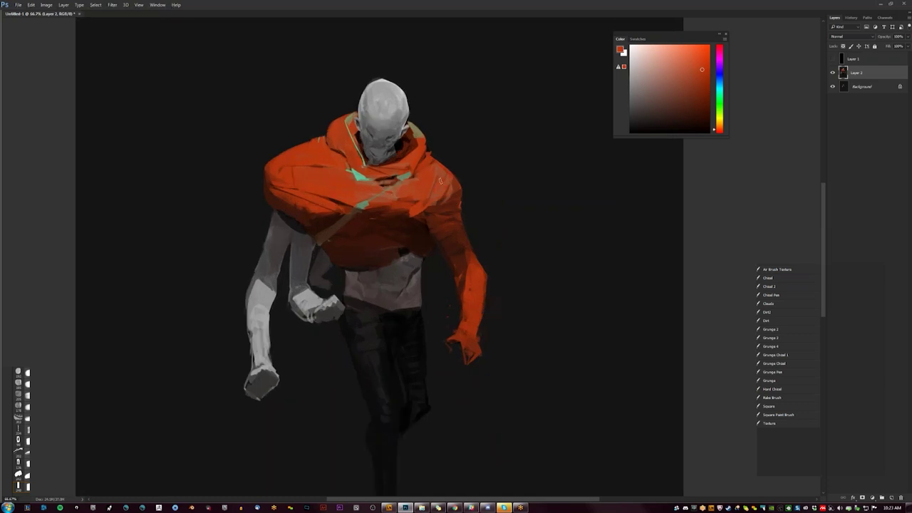
pyautogui.keyDown('alt'); pyautogui.click(451, 200); pyautogui.keyUp('alt')
pyautogui.keyDown('alt'); pyautogui.click(451, 189); pyautogui.keyUp('alt')
pyautogui.keyDown('alt'); pyautogui.click(415, 217); pyautogui.keyUp('alt')
pyautogui.click(413, 214)
pyautogui.keyDown('alt'); pyautogui.click(407, 204); pyautogui.keyUp('alt')
pyautogui.moveTo(413, 208)
pyautogui.mouseDown()
pyautogui.moveTo(366, 215)
pyautogui.moveTo(389, 211)
pyautogui.mouseUp()
pyautogui.keyDown('alt'); pyautogui.click(398, 214); pyautogui.keyUp('alt')
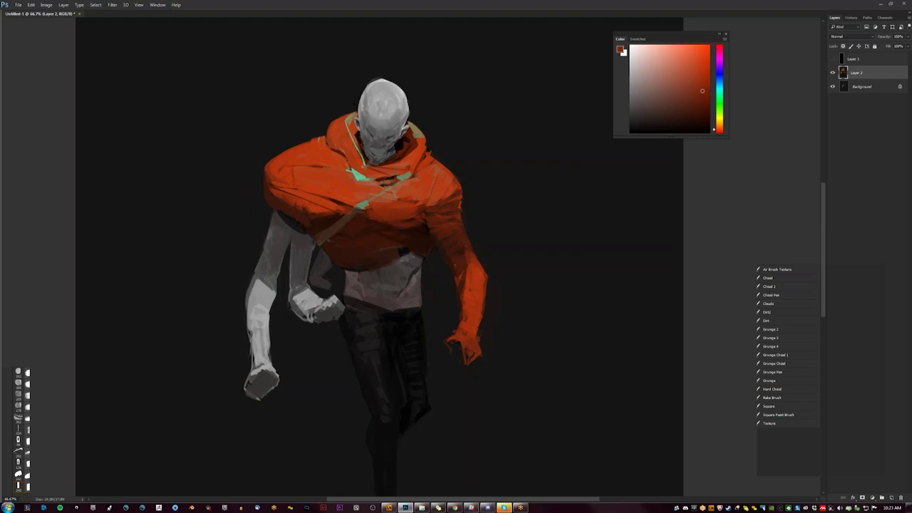
# Step: Flip the view again and brighten the figure's hanging hand with lighter orange
pyautogui.scroll(-1, 401, 251)
pyautogui.scroll(-1, 401, 251)
pyautogui.press('h')
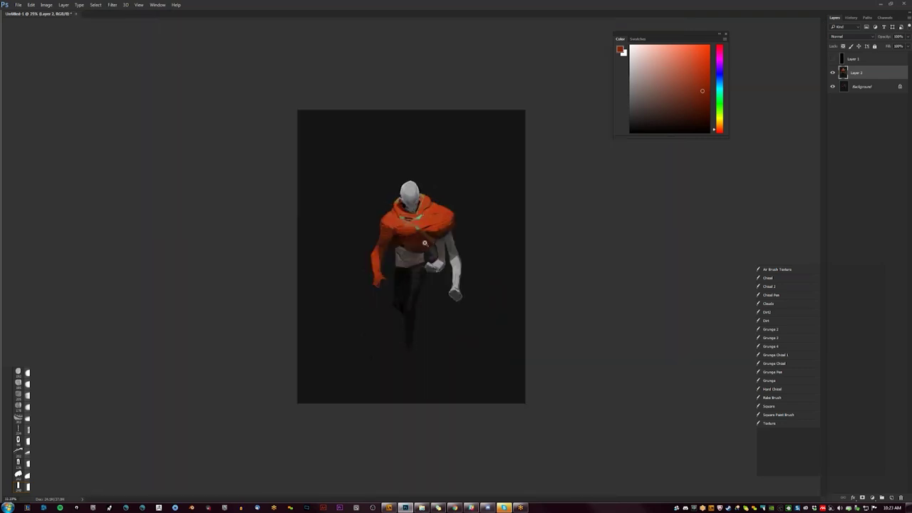
pyautogui.scroll(1, 425, 242)
pyautogui.scroll(1, 425, 242)
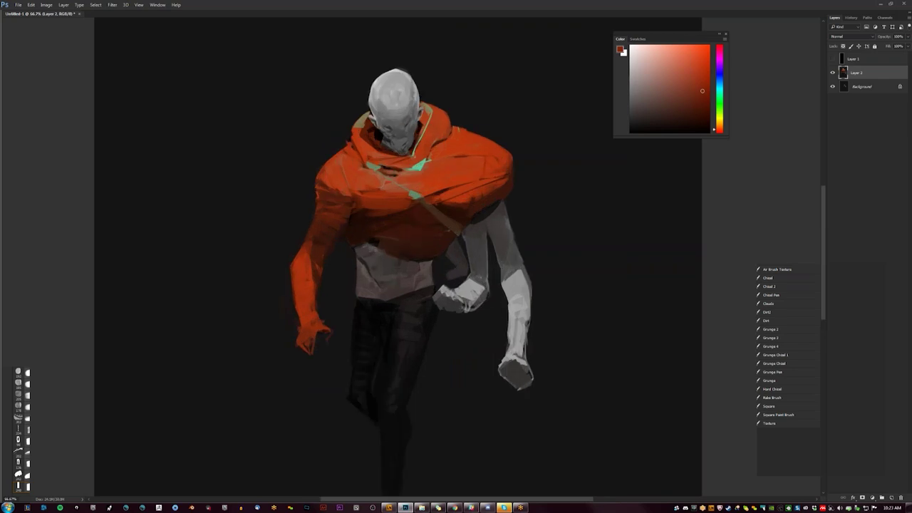
pyautogui.press('d')
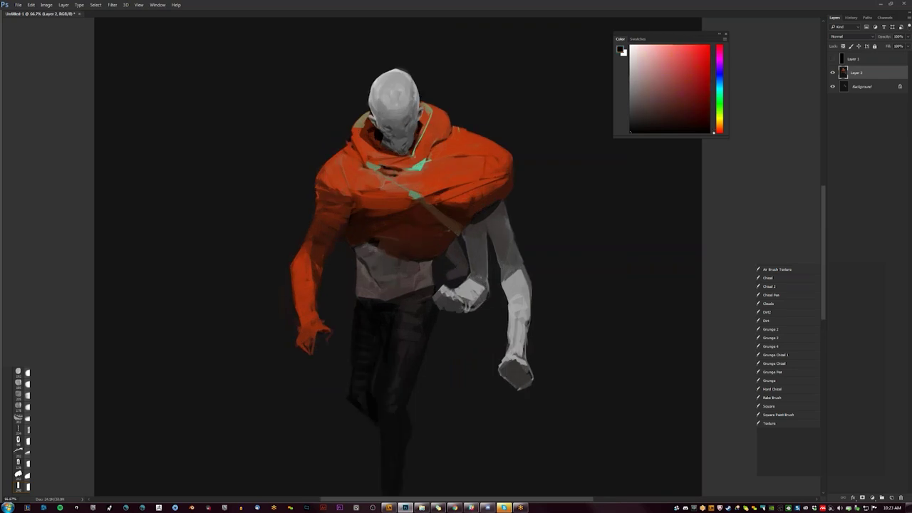
pyautogui.keyDown('alt'); pyautogui.click(472, 163); pyautogui.keyUp('alt')
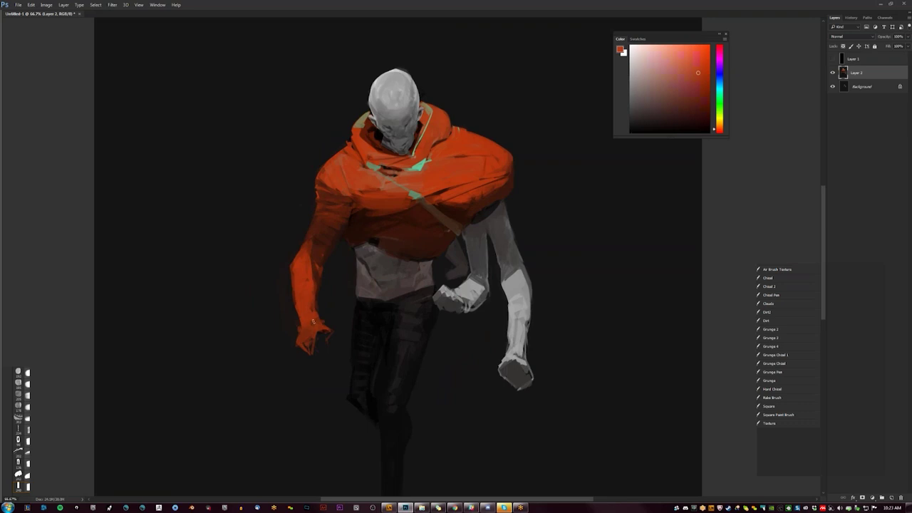
pyautogui.click(696, 54)
pyautogui.moveTo(315, 337)
pyautogui.mouseDown()
pyautogui.moveTo(311, 321)
pyautogui.moveTo(299, 342)
pyautogui.moveTo(318, 329)
pyautogui.mouseUp()
pyautogui.moveTo(317, 314); pyautogui.dragTo(305, 320)
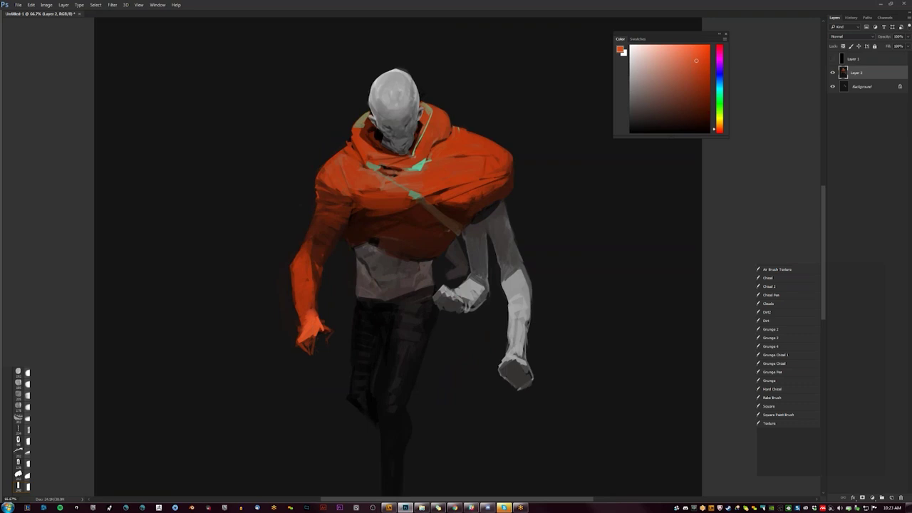
# Step: Brighten the cloak across the shoulder and chest, then mirror the painting back
pyautogui.moveTo(336, 160); pyautogui.dragTo(335, 181)
pyautogui.hotkey('ctrl', 'z')
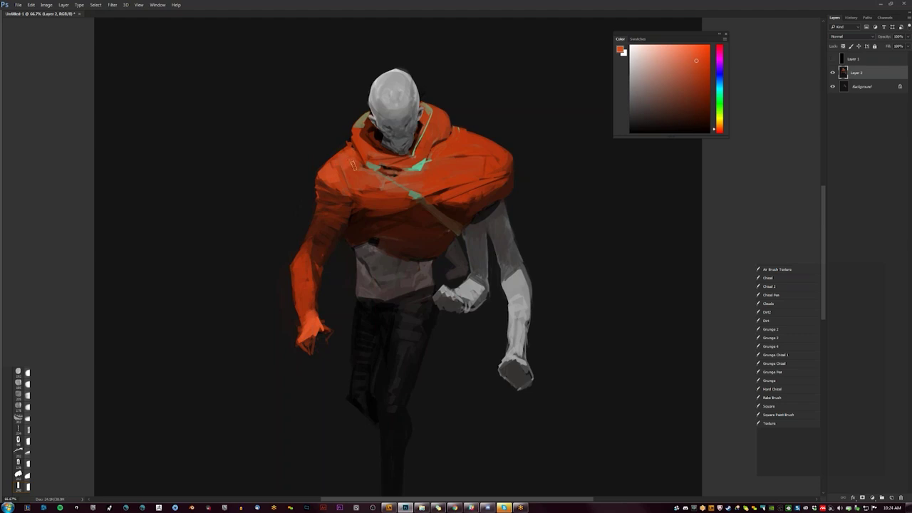
pyautogui.moveTo(431, 158); pyautogui.dragTo(490, 137)
pyautogui.moveTo(445, 164)
pyautogui.mouseDown()
pyautogui.moveTo(509, 149)
pyautogui.moveTo(485, 167)
pyautogui.mouseUp()
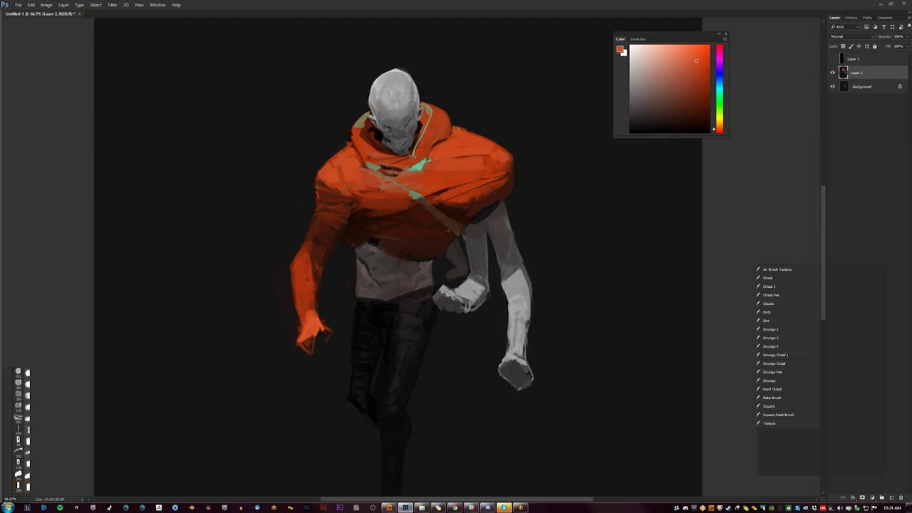
pyautogui.hotkey('ctrl', '-')
pyautogui.hotkey('ctrl', '-')
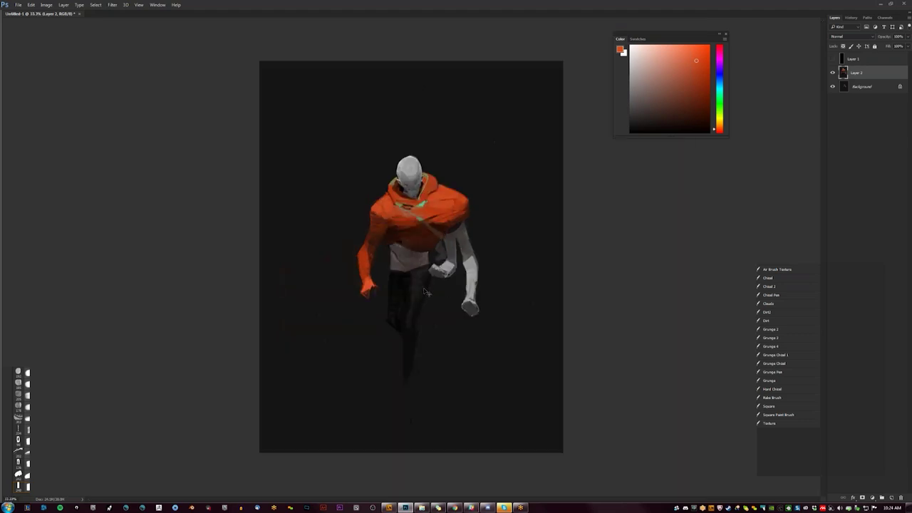
pyautogui.hotkey('ctrl', 'shift', 'h')
pyautogui.hotkey('ctrl', '+')
pyautogui.hotkey('ctrl', '+')
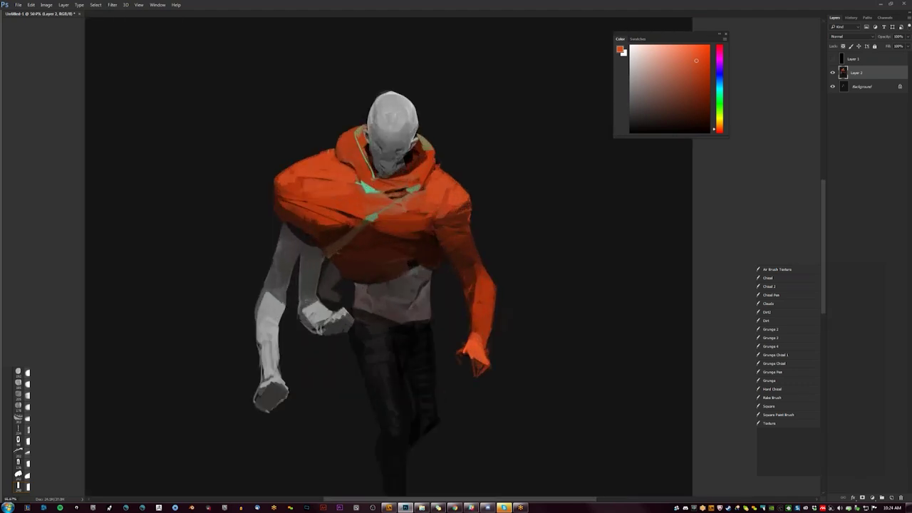
# Step: Dab dark red-brown on the cloak's edge and light grey on the collar edge
pyautogui.keyDown('alt'); pyautogui.click(277, 184); pyautogui.keyUp('alt')
pyautogui.click(289, 186)
pyautogui.click(288, 186)
pyautogui.keyDown('alt'); pyautogui.click(374, 107); pyautogui.keyUp('alt')
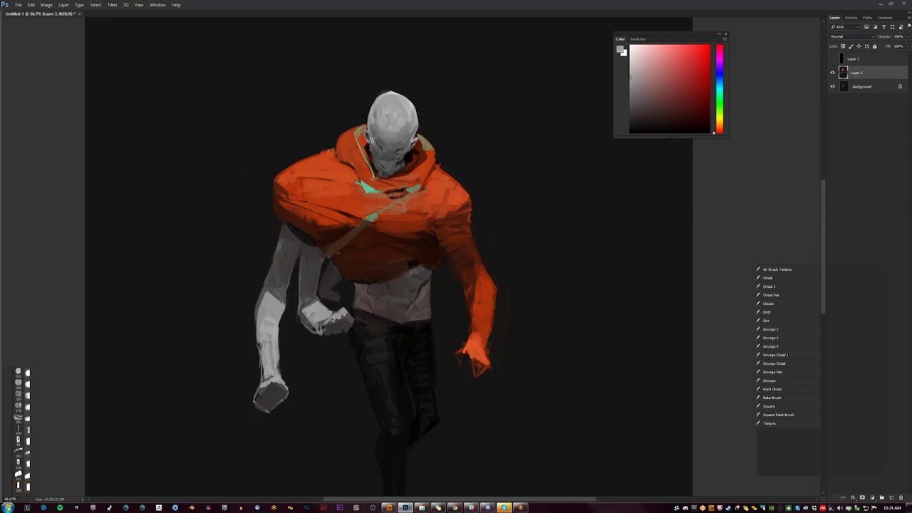
pyautogui.moveTo(372, 133); pyautogui.dragTo(372, 141)
# Step: Shade the chin with dark grey and add lighter grey strokes on the face
pyautogui.keyDown('alt'); pyautogui.click(380, 138); pyautogui.keyUp('alt')
pyautogui.keyDown('alt'); pyautogui.click(377, 157); pyautogui.keyUp('alt')
pyautogui.moveTo(383, 161)
pyautogui.mouseDown()
pyautogui.moveTo(384, 171)
pyautogui.moveTo(379, 161)
pyautogui.mouseUp()
pyautogui.keyDown('alt'); pyautogui.click(378, 152); pyautogui.keyUp('alt')
pyautogui.press('d')
pyautogui.keyDown('alt'); pyautogui.click(387, 162); pyautogui.keyUp('alt')
# Step: Mirror the painting horizontally, sample a muted brown, and reset colours to black and white
pyautogui.press('h')
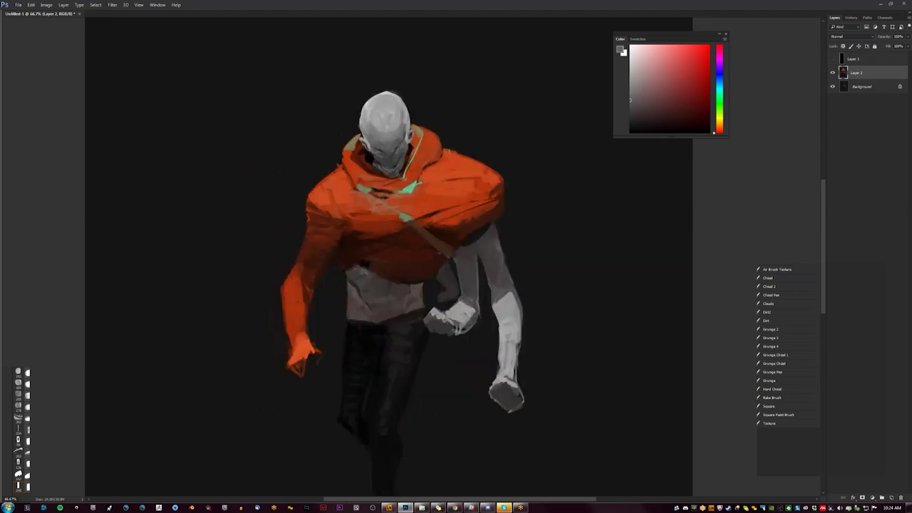
pyautogui.keyDown('alt'); pyautogui.click(375, 161); pyautogui.keyUp('alt')
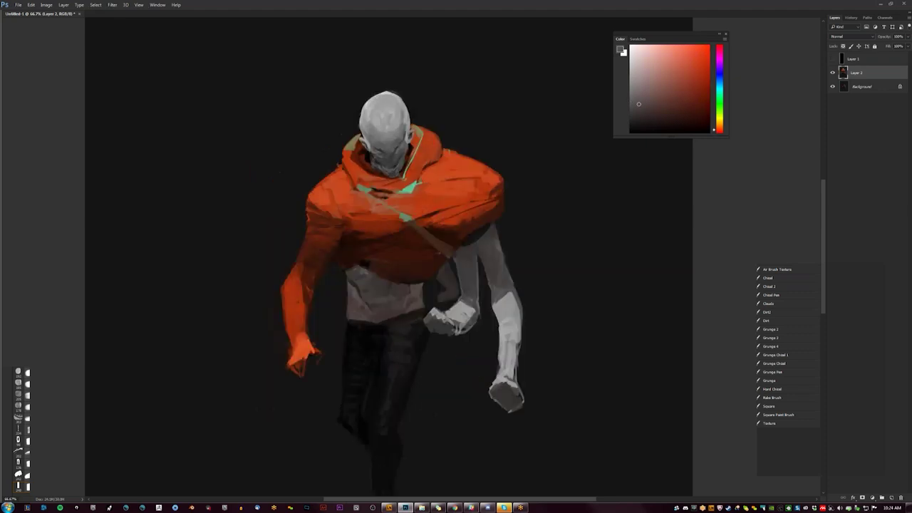
pyautogui.press('d')
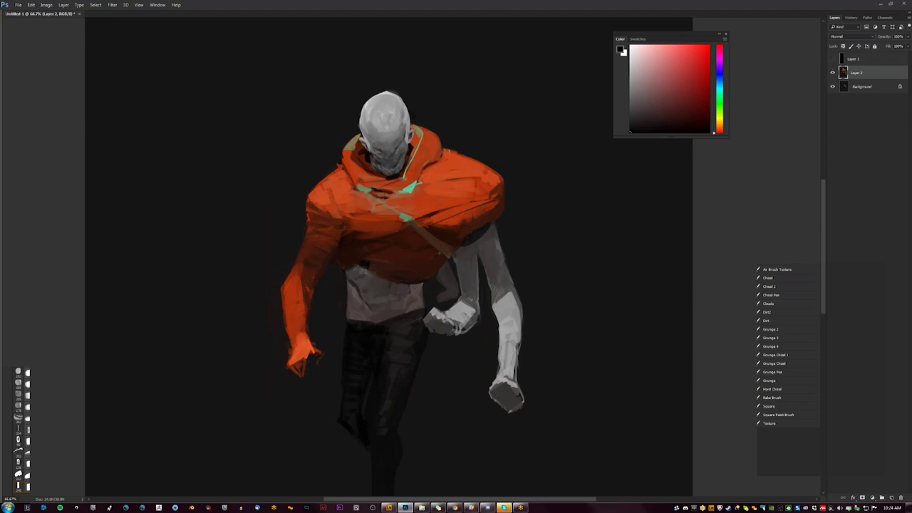
pyautogui.scroll(1, 379, 151)
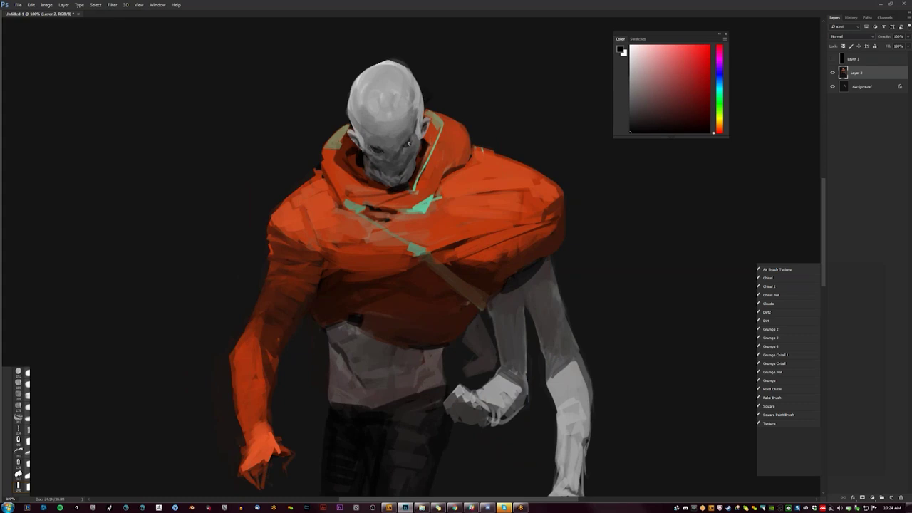
# Step: Pick a grey tone and check the figure zoomed out and mirrored
pyautogui.click(629, 96)
pyautogui.press('d')
pyautogui.hotkey('ctrl', '-')
pyautogui.hotkey('ctrl', '-')
pyautogui.hotkey('ctrl', '+')
pyautogui.hotkey('ctrl', '+')
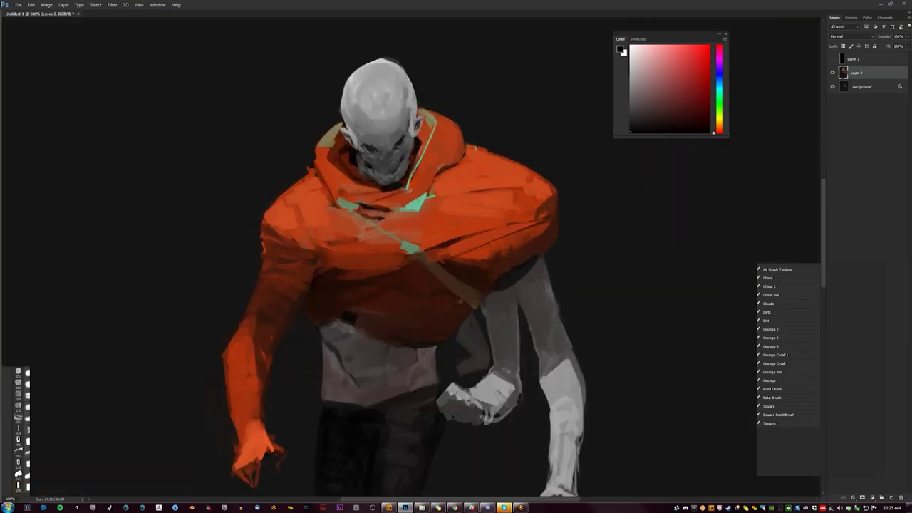
pyautogui.hotkey('ctrl', '-')
pyautogui.hotkey('ctrl', '-')
pyautogui.hotkey('ctrl', '-')
pyautogui.hotkey('ctrl', 'shift', 'h')
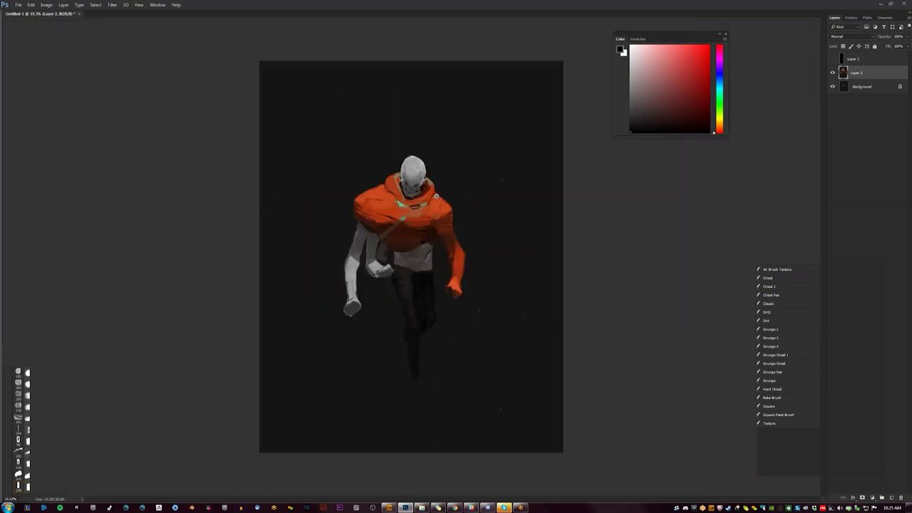
pyautogui.hotkey('ctrl', '+')
pyautogui.hotkey('ctrl', '+')
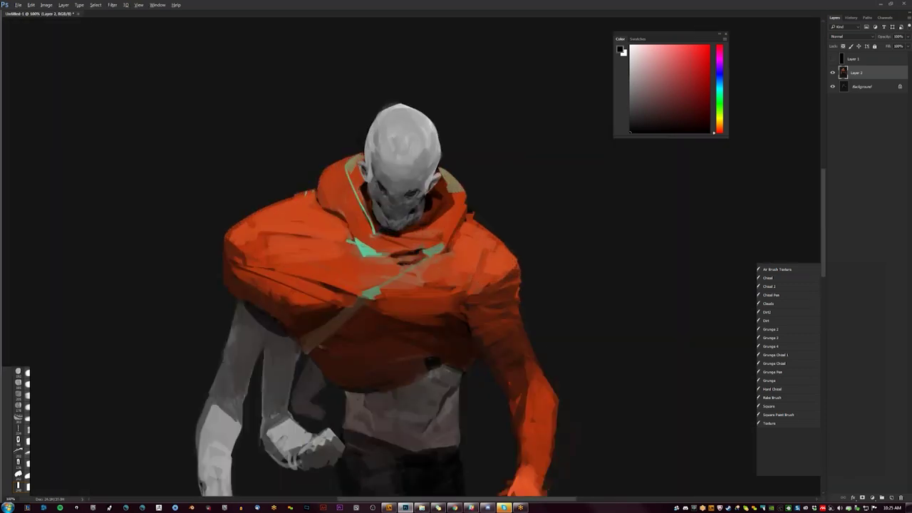
# Step: Sample a mid grey for the head, flip the painting back, and zoom in on the figure
pyautogui.keyDown('alt'); pyautogui.click(368, 146); pyautogui.keyUp('alt')
pyautogui.hotkey('ctrl', '-')
pyautogui.hotkey('ctrl', '-')
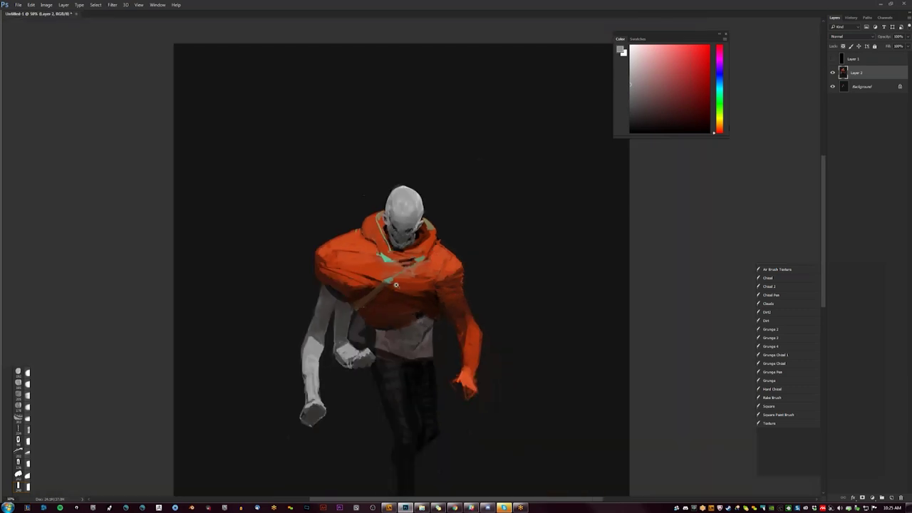
pyautogui.press('h')
pyautogui.press('h')
pyautogui.moveTo(387, 303); pyautogui.dragTo(394, 228)
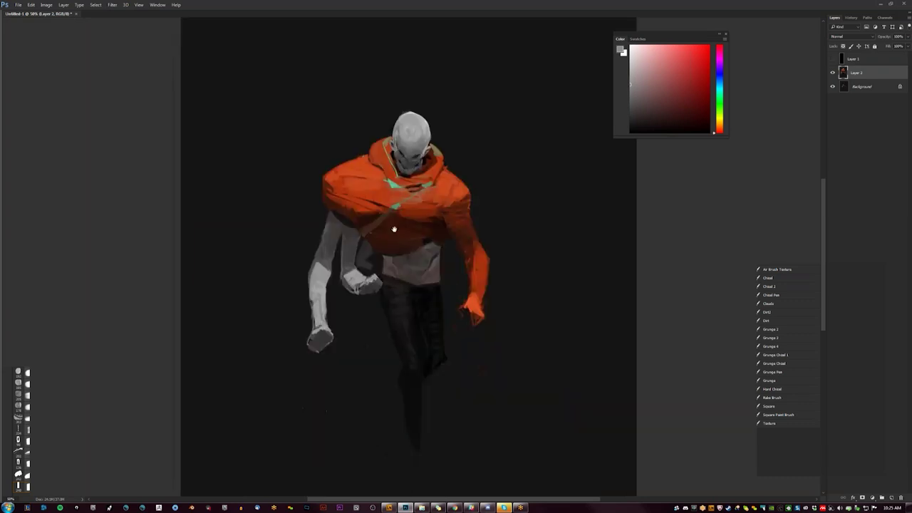
pyautogui.hotkey('ctrl', '+')
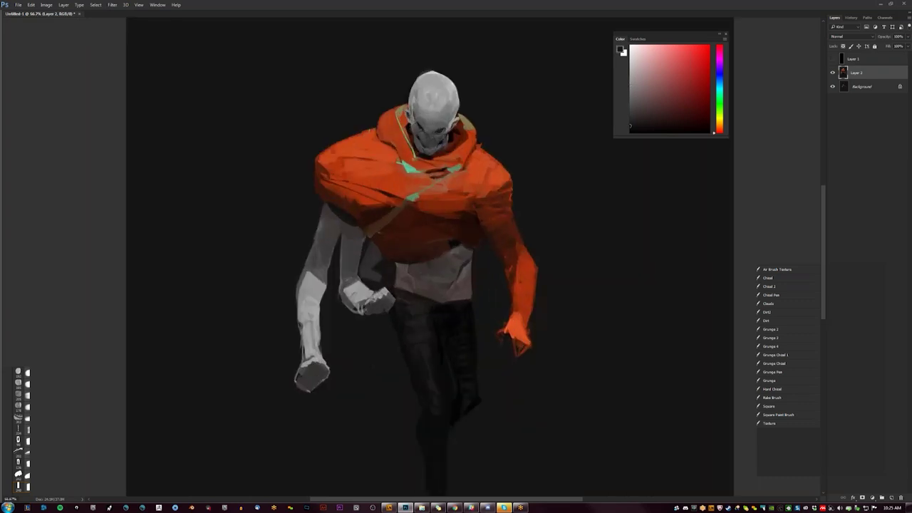
# Step: Tighten the raised arm's edge and trim the top of the head in near-black
pyautogui.moveTo(322, 209); pyautogui.dragTo(312, 249)
pyautogui.hotkey('ctrl', 'z')
pyautogui.hotkey('ctrl', 'z')
pyautogui.scroll(1, 429, 105)
pyautogui.keyDown('alt'); pyautogui.click(408, 91); pyautogui.keyUp('alt')
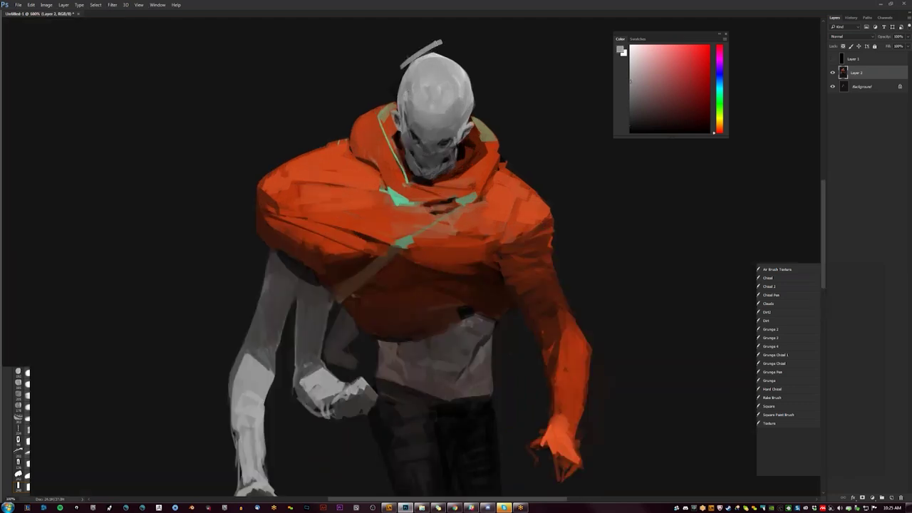
pyautogui.keyDown('alt'); pyautogui.click(400, 57); pyautogui.keyUp('alt')
pyautogui.moveTo(413, 61); pyautogui.dragTo(433, 52)
# Step: Mirror the painting and paint a dark red-brown stroke across the chest
pyautogui.hotkey('ctrl', '-')
pyautogui.hotkey('ctrl', '-')
pyautogui.press('h')
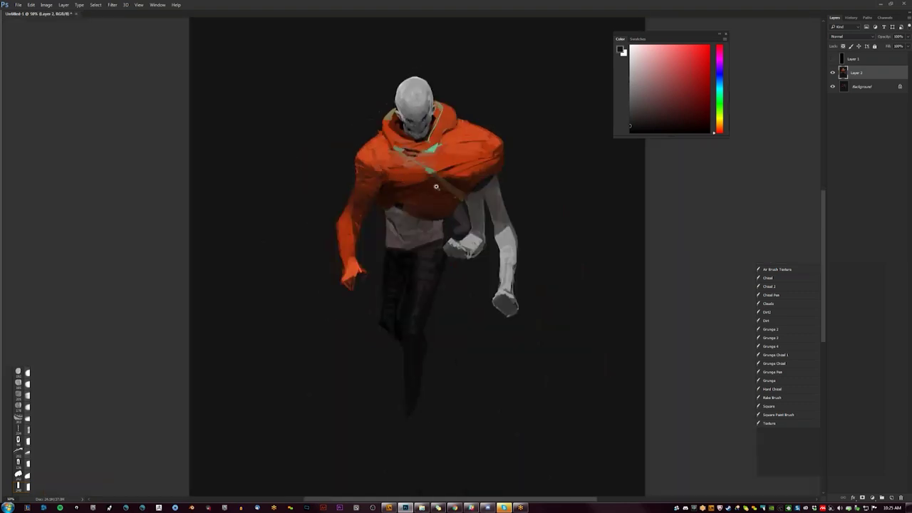
pyautogui.scroll(1, 436, 187)
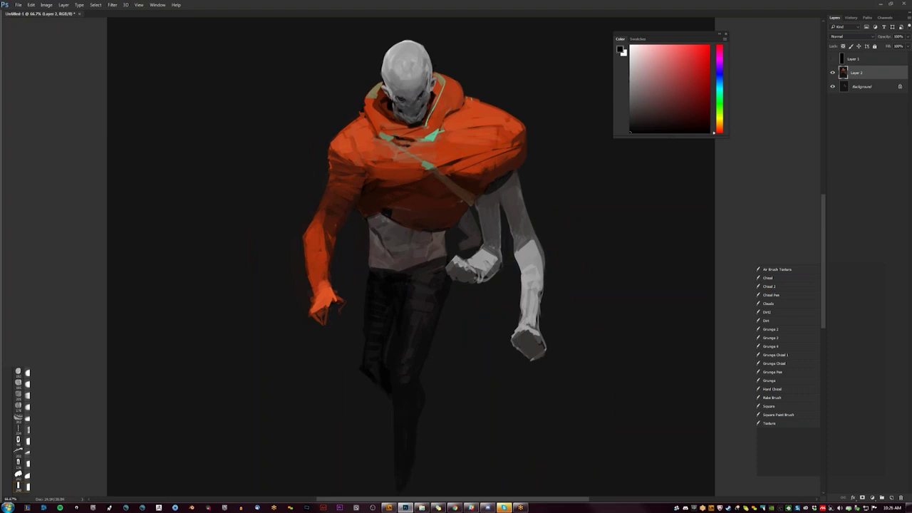
pyautogui.keyDown('alt'); pyautogui.click(361, 217); pyautogui.keyUp('alt')
pyautogui.keyDown('alt'); pyautogui.click(377, 214); pyautogui.keyUp('alt')
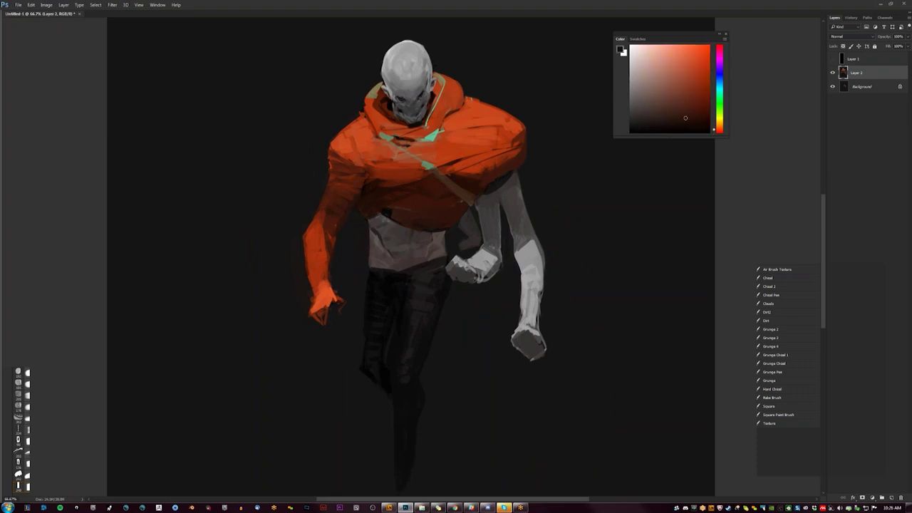
pyautogui.moveTo(384, 184); pyautogui.dragTo(421, 178)
pyautogui.hotkey('ctrl', '-')
pyautogui.hotkey('ctrl', '-')
pyautogui.hotkey('ctrl', '-')
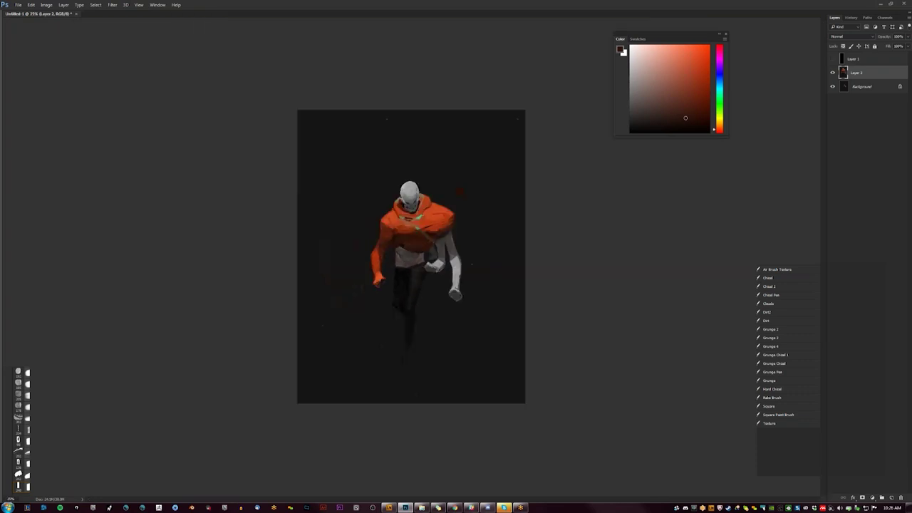
# Step: Mirror the canvas and sample dark red and lighter grey paint colours
pyautogui.press('h')
pyautogui.scroll(2, 433, 271)
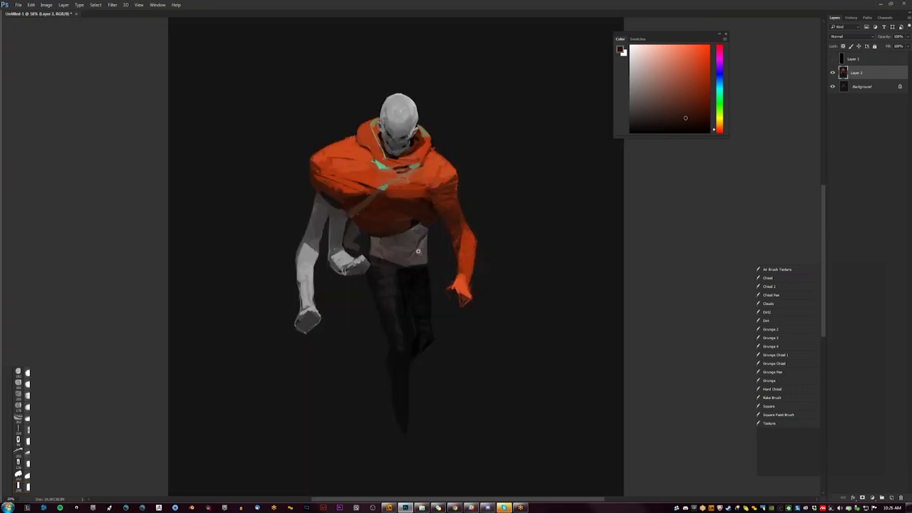
pyautogui.scroll(1, 392, 202)
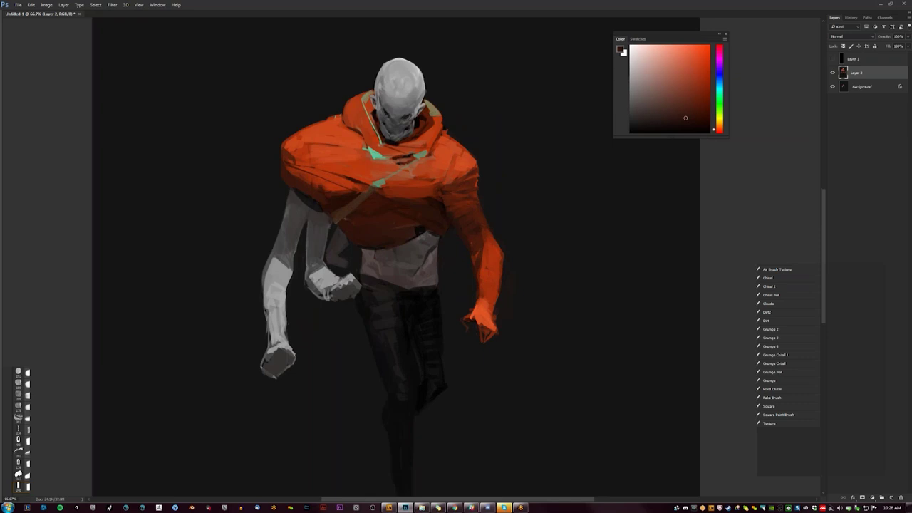
pyautogui.press('d')
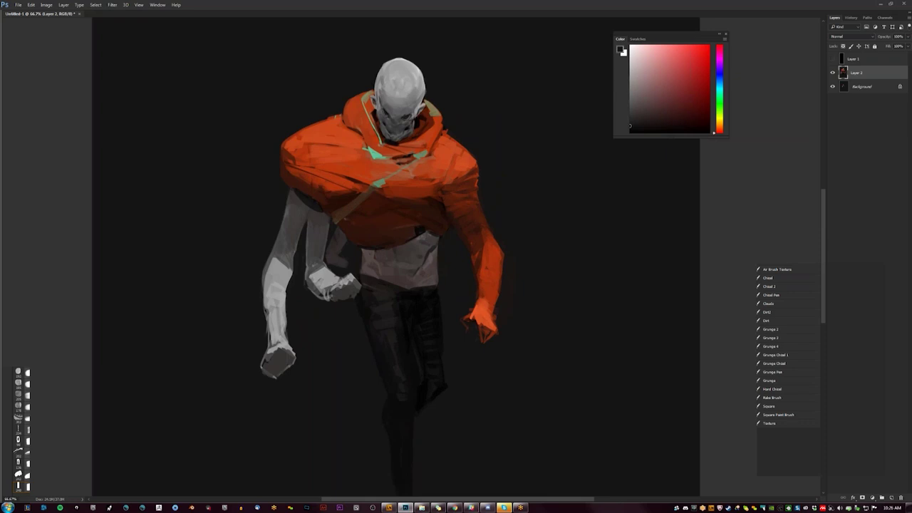
pyautogui.keyDown('alt'); pyautogui.click(342, 228); pyautogui.keyUp('alt')
pyautogui.keyDown('alt'); pyautogui.click(314, 235); pyautogui.keyUp('alt')
pyautogui.moveTo(631, 110); pyautogui.dragTo(632, 113)
# Step: Try desaturated orange, light red and red-brown colours while checking the mirrored full view
pyautogui.keyDown('alt'); pyautogui.click(309, 210); pyautogui.keyUp('alt')
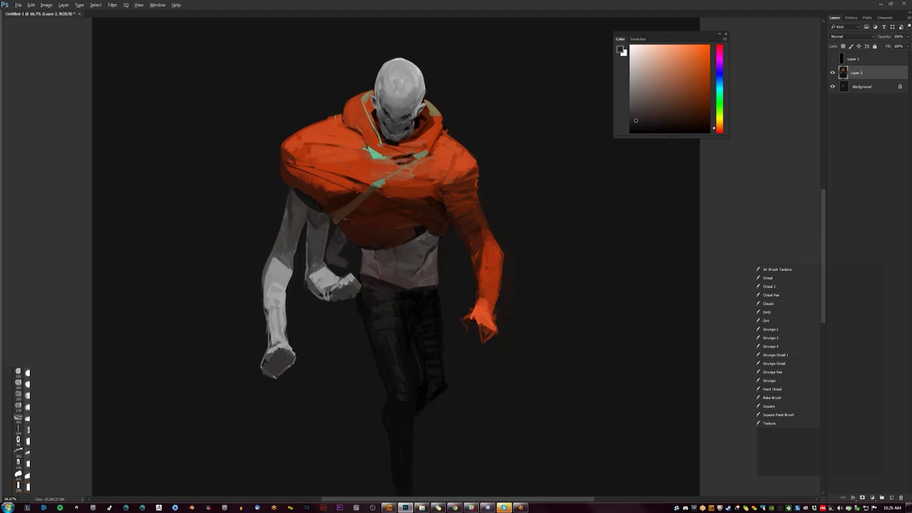
pyautogui.keyDown('alt'); pyautogui.click(299, 221); pyautogui.keyUp('alt')
pyautogui.press('x')
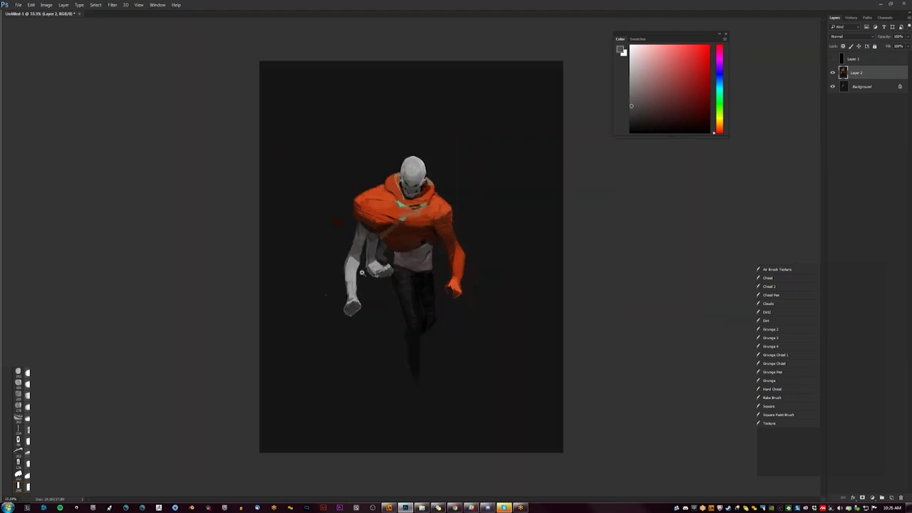
pyautogui.press('x')
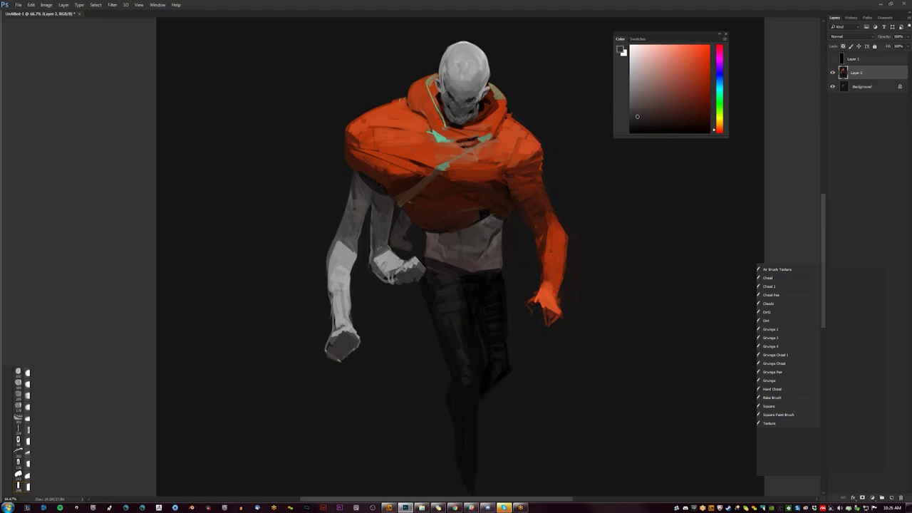
pyautogui.hotkey('ctrl', '-')
pyautogui.hotkey('ctrl', '-')
pyautogui.press('h')
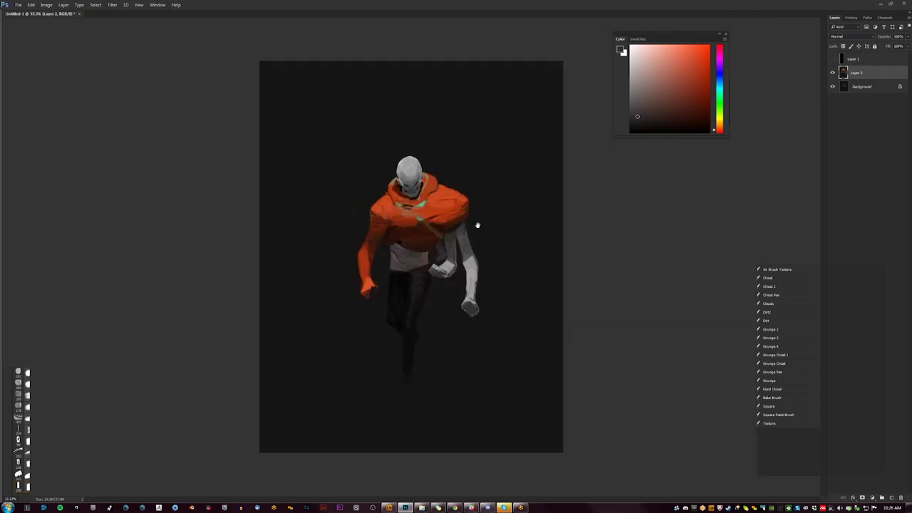
pyautogui.scroll(1, 477, 225)
pyautogui.keyDown('alt'); pyautogui.click(394, 266); pyautogui.keyUp('alt')
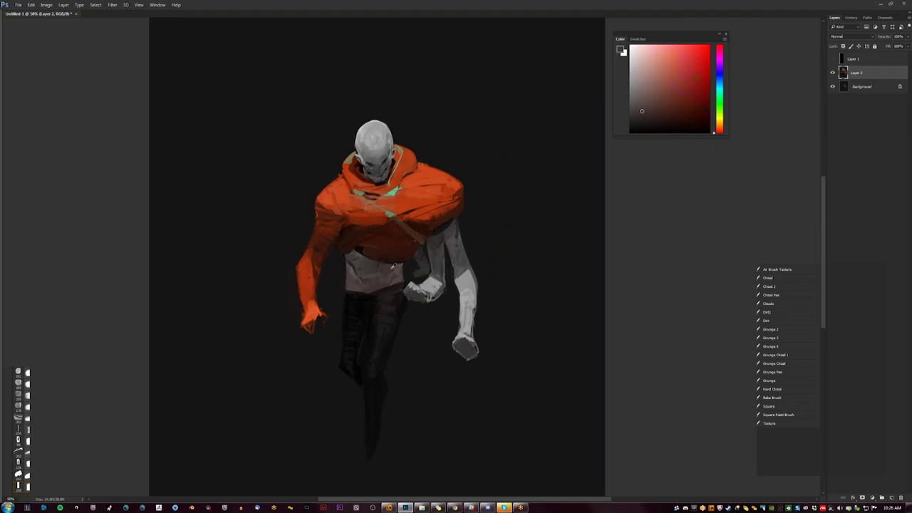
pyautogui.press('d')
# Step: Darken the pale forearm's left edge with a dark stroke, then add a light grey highlight
pyautogui.hotkey('ctrl', '-')
pyautogui.press('h')
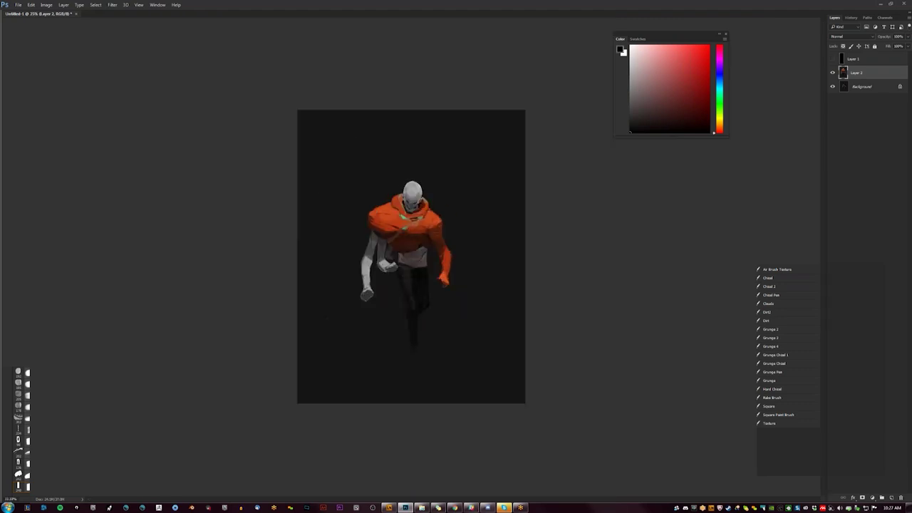
pyautogui.hotkey('ctrl', '+')
pyautogui.keyDown('alt'); pyautogui.click(429, 254); pyautogui.keyUp('alt')
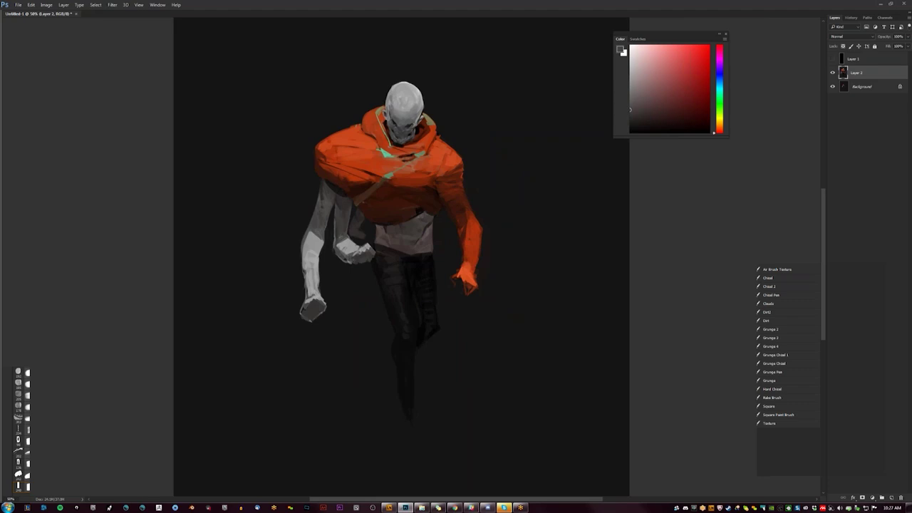
pyautogui.keyDown('alt'); pyautogui.click(319, 228); pyautogui.keyUp('alt')
pyautogui.moveTo(309, 276); pyautogui.dragTo(308, 297)
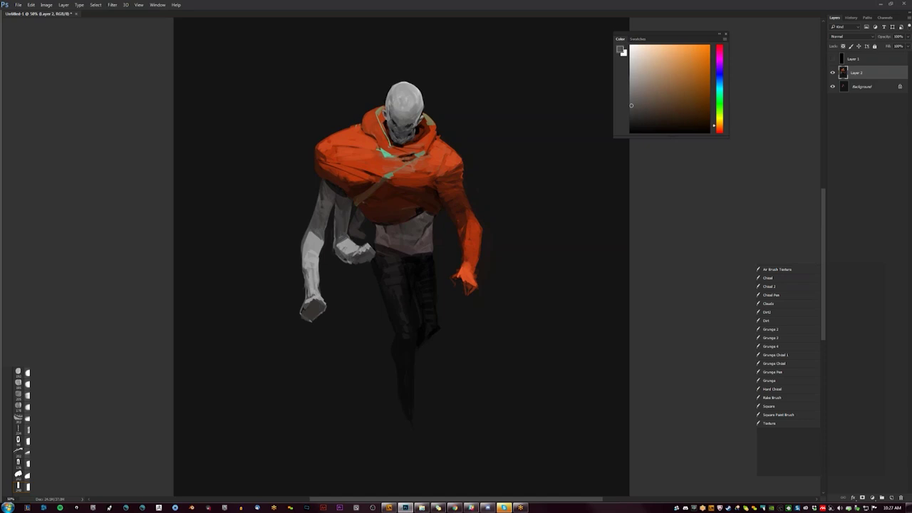
pyautogui.keyDown('alt'); pyautogui.click(311, 288); pyautogui.keyUp('alt')
pyautogui.moveTo(308, 274); pyautogui.dragTo(307, 286)
# Step: Pick a darker yellowish tone, switch to dark grey, and check the whole document
pyautogui.keyDown('alt'); pyautogui.click(308, 272); pyautogui.keyUp('alt')
pyautogui.press('x')
pyautogui.press('x')
pyautogui.press('x')
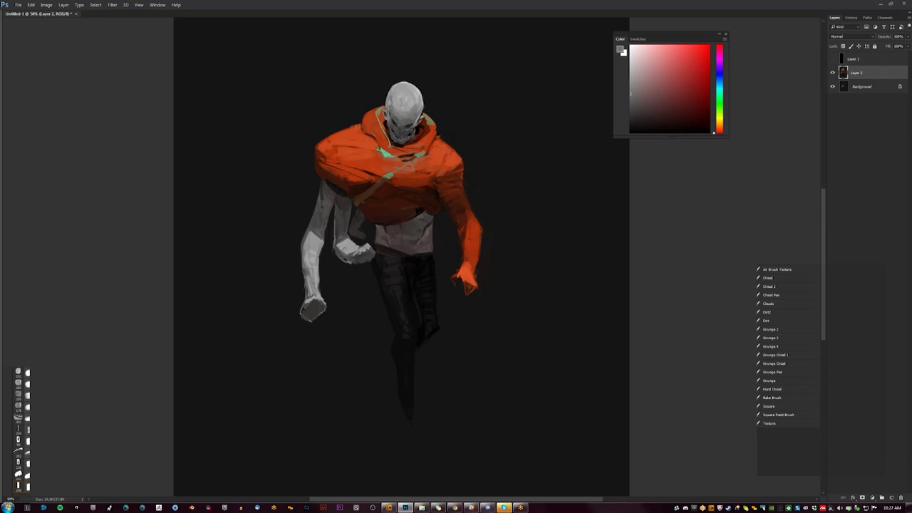
pyautogui.press('x')
pyautogui.hotkey('ctrl', '-')
pyautogui.hotkey('ctrl', '-')
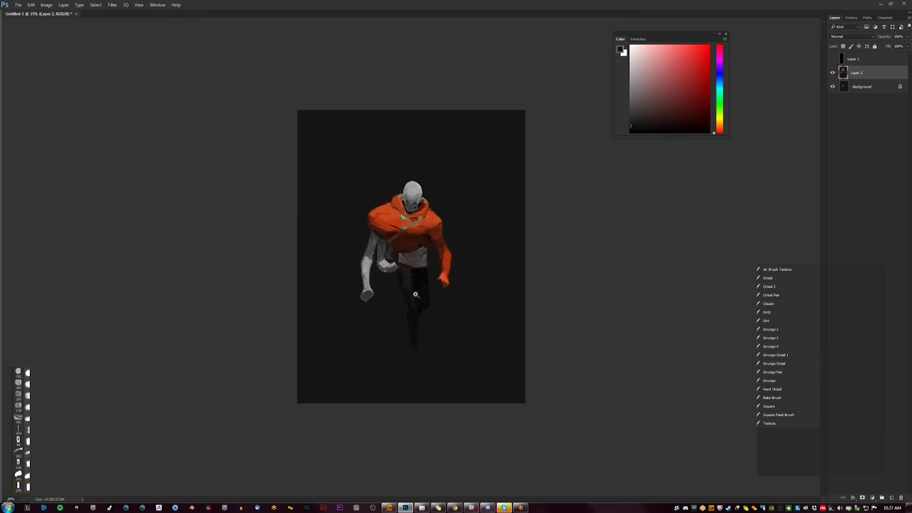
pyautogui.hotkey('ctrl', '+')
pyautogui.hotkey('ctrl', '+')
pyautogui.hotkey('ctrl', '+')
# Step: Sample light grey and dark orange-brown colours, checking the composition on the mirrored canvas
pyautogui.keyDown('alt'); pyautogui.click(341, 247); pyautogui.keyUp('alt')
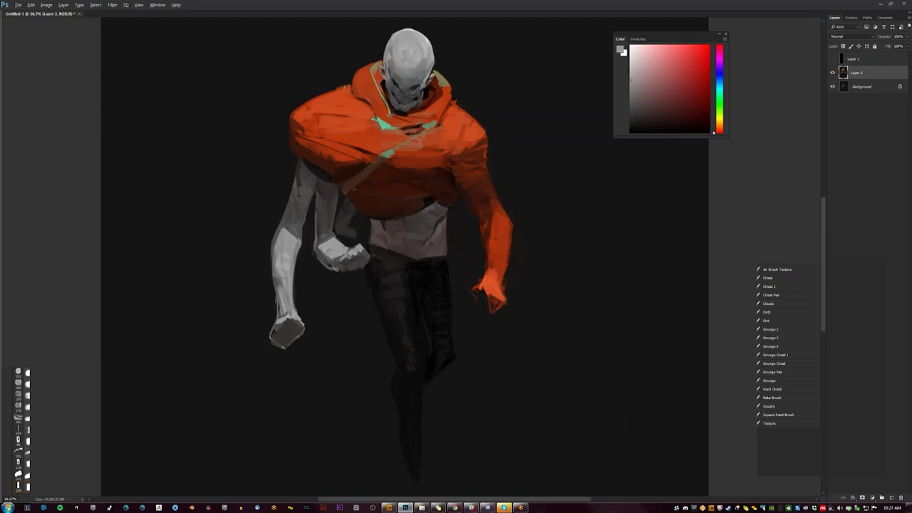
pyautogui.keyDown('alt'); pyautogui.click(489, 211); pyautogui.keyUp('alt')
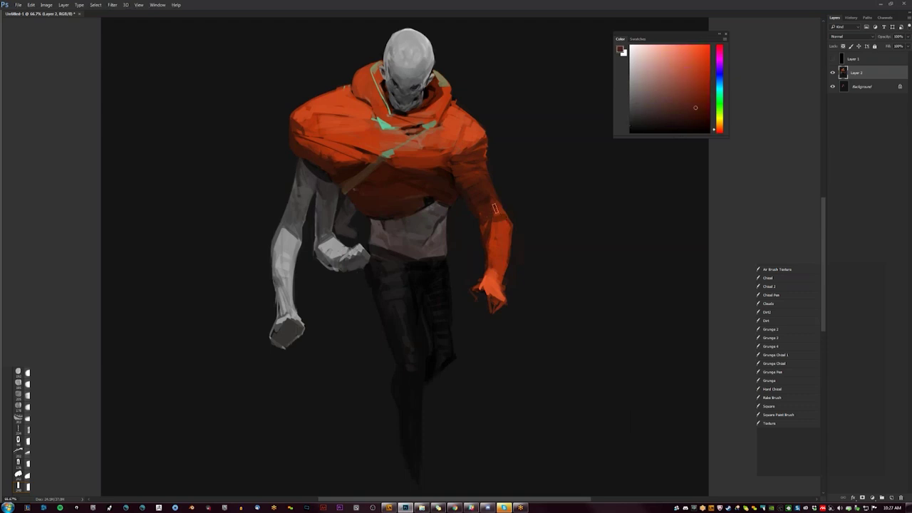
pyautogui.hotkey('ctrl', '-')
pyautogui.hotkey('ctrl', '-')
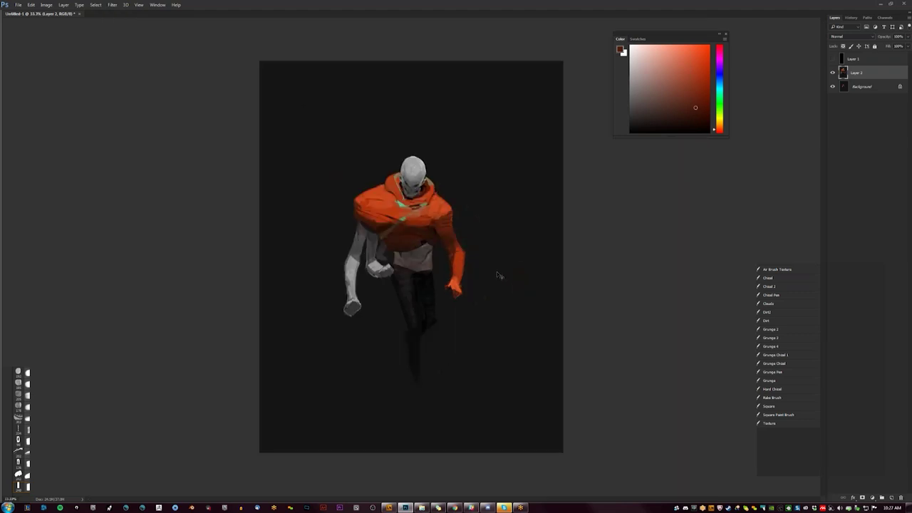
pyautogui.press('h')
pyautogui.hotkey('ctrl', '+')
pyautogui.hotkey('ctrl', '+')
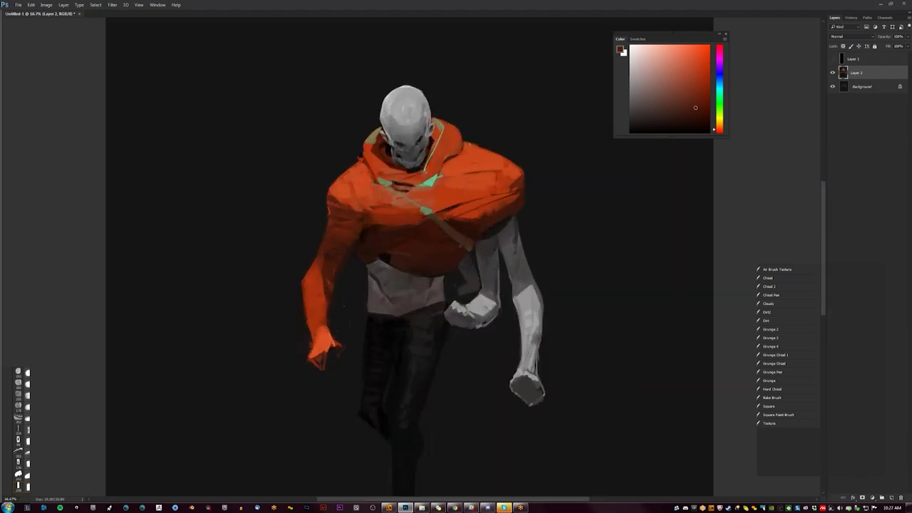
pyautogui.click(695, 106)
pyautogui.press('d')
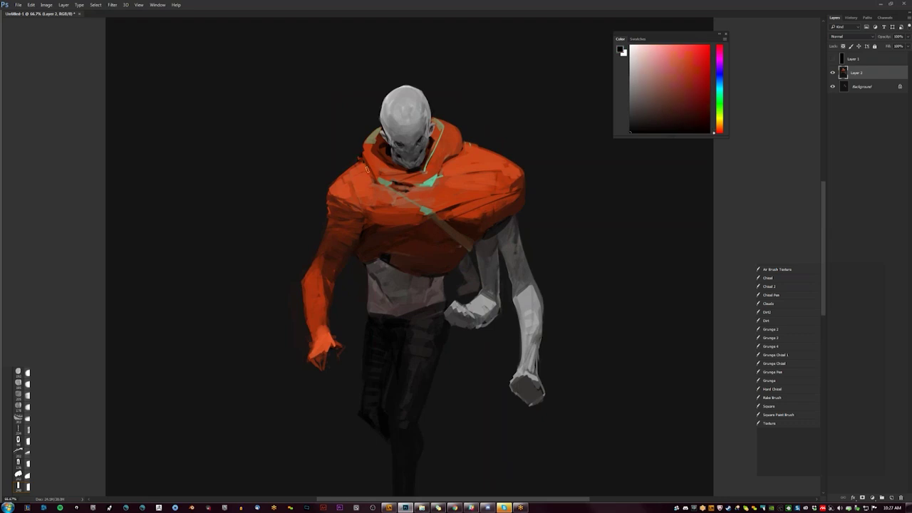
pyautogui.keyDown('alt'); pyautogui.click(370, 173); pyautogui.keyUp('alt')
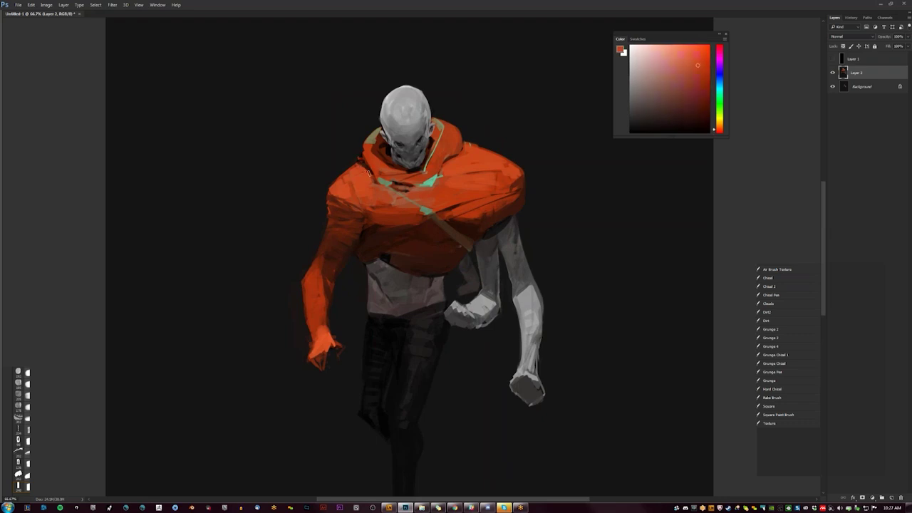
pyautogui.keyDown('alt'); pyautogui.click(373, 176); pyautogui.keyUp('alt')
pyautogui.hotkey('ctrl', '-')
pyautogui.hotkey('ctrl', '-')
pyautogui.hotkey('ctrl', '-')
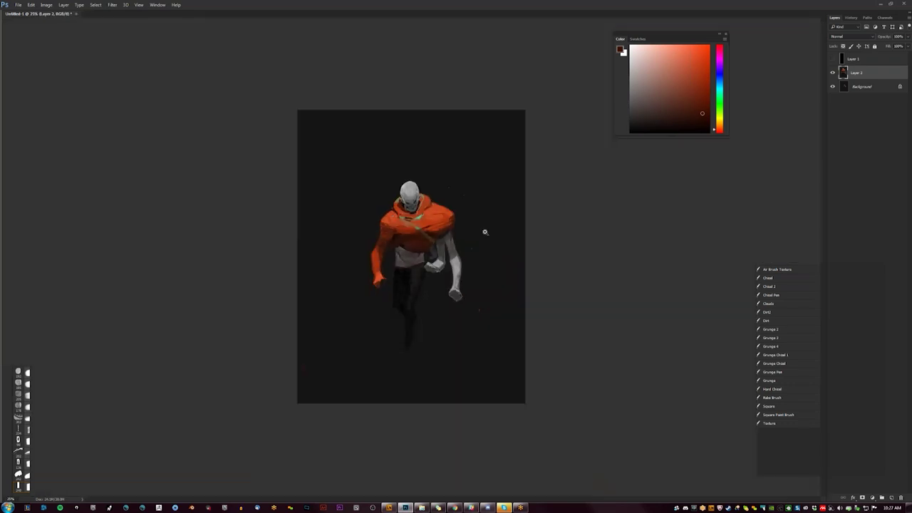
pyautogui.hotkey('ctrl', 'shift', 'h')
pyautogui.hotkey('ctrl', '+')
pyautogui.hotkey('ctrl', '+')
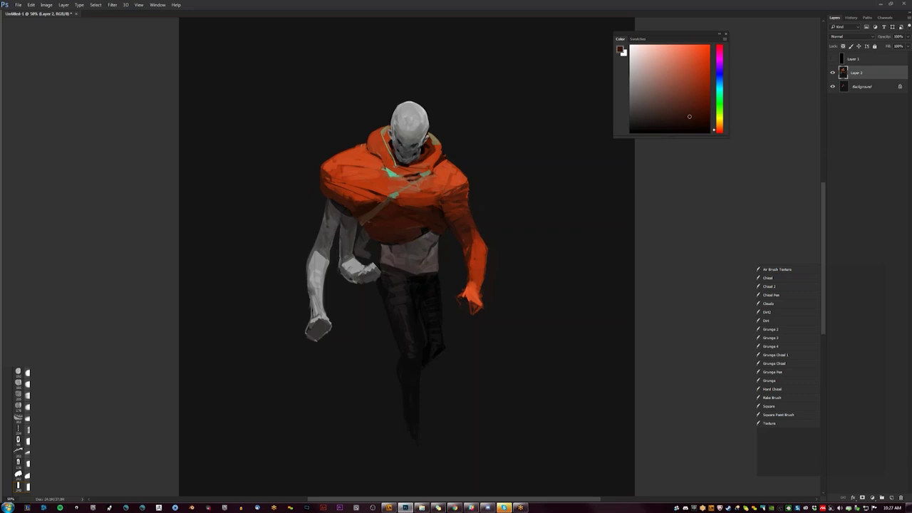
# Step: Sample reds from the hoodie, then brush a small black mark on the chest
pyautogui.keyDown('alt'); pyautogui.click(388, 241); pyautogui.keyUp('alt')
pyautogui.keyDown('alt'); pyautogui.click(378, 239); pyautogui.keyUp('alt')
pyautogui.keyDown('alt'); pyautogui.click(385, 221); pyautogui.keyUp('alt')
pyautogui.keyDown('alt'); pyautogui.click(387, 224); pyautogui.keyUp('alt')
pyautogui.press('d')
pyautogui.moveTo(406, 211); pyautogui.dragTo(417, 213)
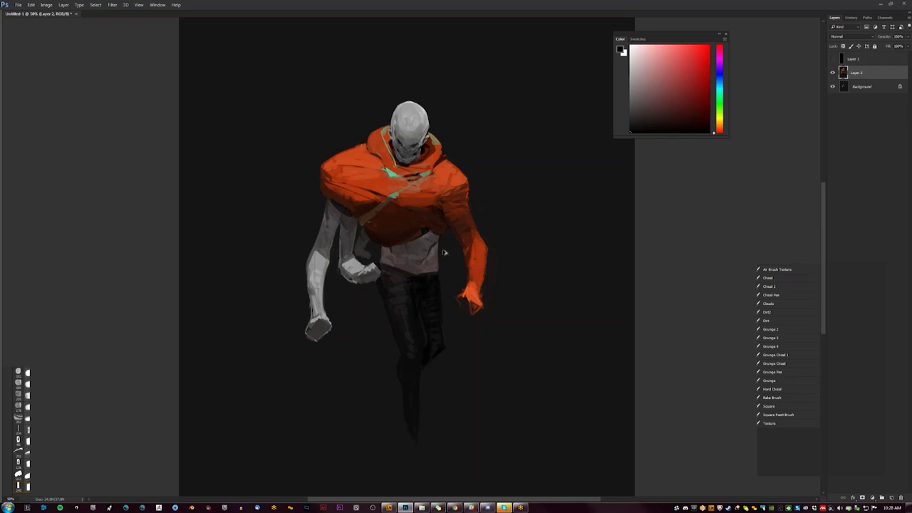
# Step: Extend the tip of the dark leg with a short near-black stroke
pyautogui.hotkey('ctrl', '-')
pyautogui.hotkey('ctrl', '+')
pyautogui.keyDown('alt'); pyautogui.click(420, 275); pyautogui.keyUp('alt')
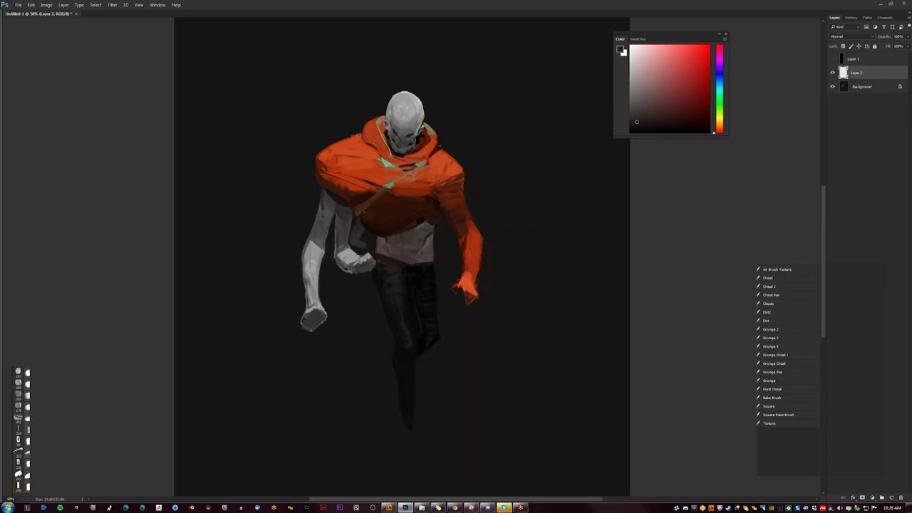
pyautogui.keyDown('alt'); pyautogui.click(411, 436); pyautogui.keyUp('alt')
pyautogui.moveTo(404, 435); pyautogui.dragTo(410, 444)
pyautogui.hotkey('ctrl', '-')
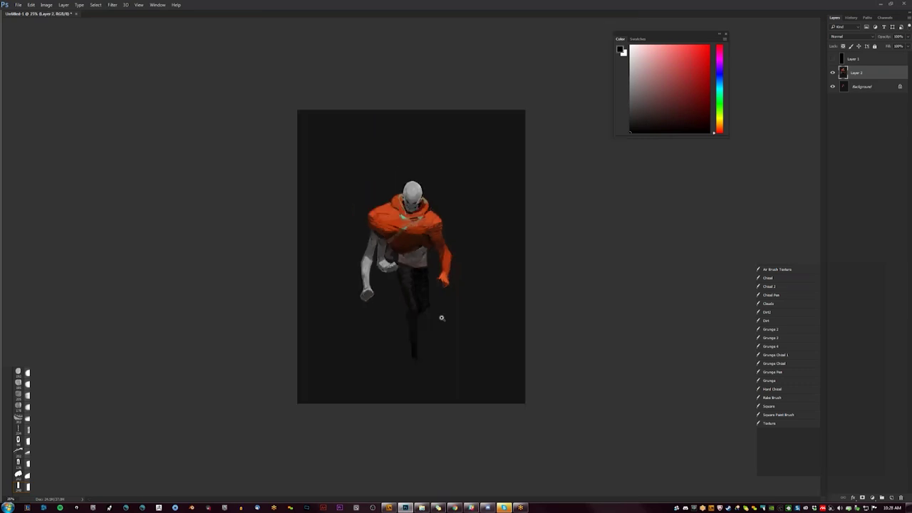
# Step: Paint a grey raised fist beside the shoulder with a red cuff below it
pyautogui.hotkey('ctrl', 'shift', 'h')
pyautogui.hotkey('ctrl', '+')
pyautogui.hotkey('ctrl', '+')
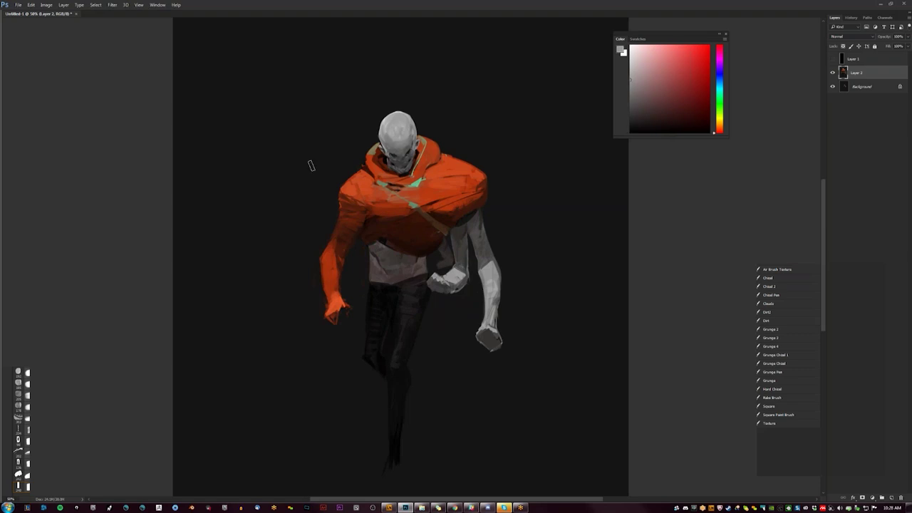
pyautogui.moveTo(310, 166)
pyautogui.mouseDown()
pyautogui.moveTo(323, 171)
pyautogui.moveTo(305, 189)
pyautogui.moveTo(324, 185)
pyautogui.moveTo(330, 207)
pyautogui.moveTo(327, 192)
pyautogui.moveTo(322, 203)
pyautogui.moveTo(332, 208)
pyautogui.moveTo(322, 214)
pyautogui.mouseUp()
pyautogui.keyDown('alt'); pyautogui.click(341, 200); pyautogui.keyUp('alt')
pyautogui.keyDown('alt'); pyautogui.click(380, 214); pyautogui.keyUp('alt')
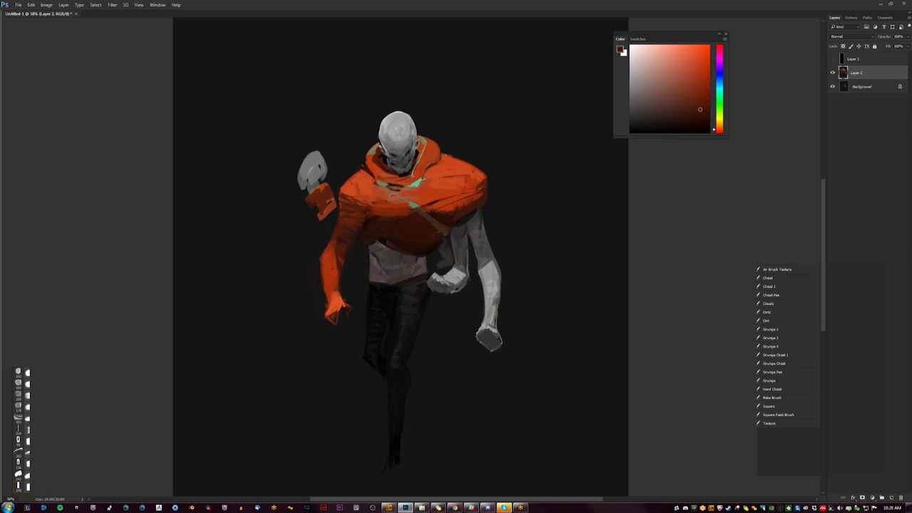
pyautogui.moveTo(312, 211)
pyautogui.mouseDown()
pyautogui.moveTo(329, 217)
pyautogui.moveTo(310, 231)
pyautogui.mouseUp()
# Step: Paint out the fist and cuff in near-black, covering the red streak too
pyautogui.keyDown('alt'); pyautogui.click(285, 164); pyautogui.keyUp('alt')
pyautogui.moveTo(314, 143)
pyautogui.mouseDown()
pyautogui.moveTo(306, 178)
pyautogui.moveTo(328, 214)
pyautogui.mouseUp()
pyautogui.moveTo(317, 164); pyautogui.dragTo(321, 228)
pyautogui.moveTo(331, 189); pyautogui.dragTo(331, 283)
pyautogui.hotkey('ctrl', '-')
pyautogui.hotkey('ctrl', '-')
pyautogui.hotkey('ctrl', '+')
pyautogui.keyDown('alt'); pyautogui.click(388, 234); pyautogui.keyUp('alt')
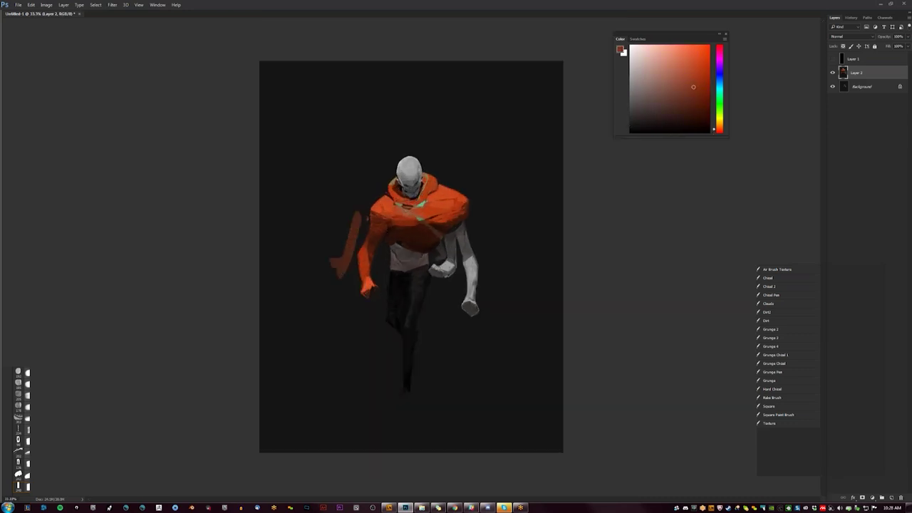
pyautogui.keyDown('alt'); pyautogui.click(351, 235); pyautogui.keyUp('alt')
pyautogui.moveTo(357, 217)
pyautogui.mouseDown()
pyautogui.moveTo(335, 271)
pyautogui.moveTo(349, 260)
pyautogui.mouseUp()
# Step: Brush dark brownish-orange shadows down the left side and across the area left of the legs
pyautogui.keyDown('alt'); pyautogui.click(342, 273); pyautogui.keyUp('alt')
pyautogui.moveTo(339, 228); pyautogui.dragTo(341, 266)
pyautogui.moveTo(345, 307); pyautogui.dragTo(348, 335)
pyautogui.moveTo(300, 318)
pyautogui.mouseDown()
pyautogui.moveTo(371, 311)
pyautogui.moveTo(335, 334)
pyautogui.moveTo(333, 372)
pyautogui.mouseUp()
pyautogui.moveTo(265, 409)
pyautogui.mouseDown()
pyautogui.moveTo(406, 387)
pyautogui.moveTo(559, 388)
pyautogui.mouseUp()
# Step: Crop the canvas to a narrow vertical frame around the figure
pyautogui.press('c')
pyautogui.moveTo(321, 98); pyautogui.dragTo(502, 416)
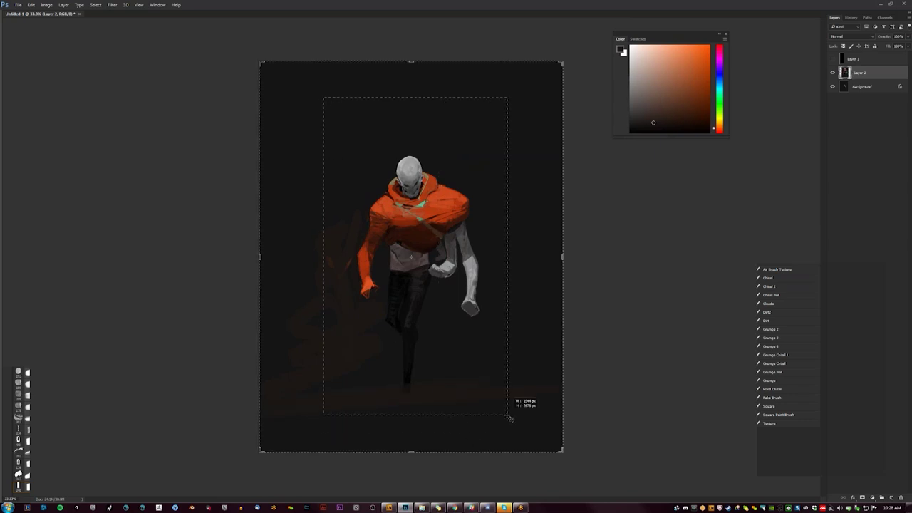
pyautogui.press('Return')
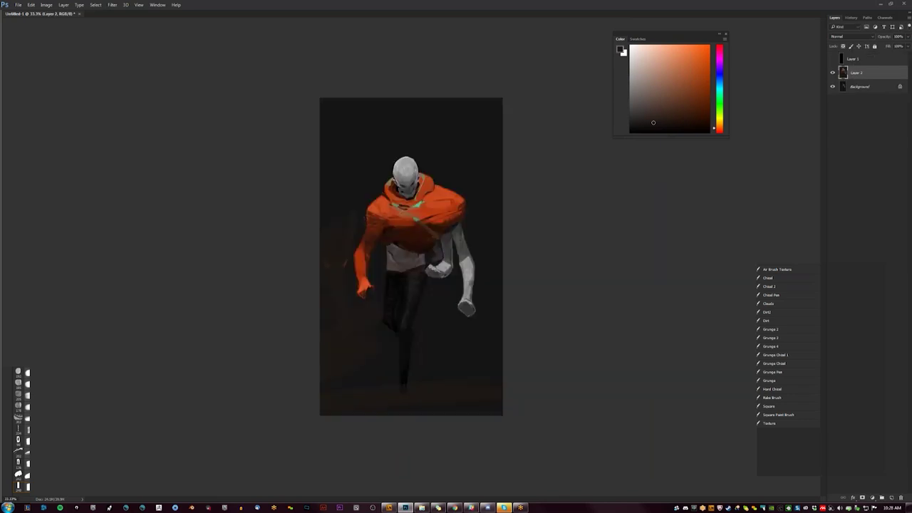
# Step: Streak dark reddish-brown down the left edge, then try light peach floor strokes and undo them
pyautogui.moveTo(341, 248); pyautogui.dragTo(372, 98)
pyautogui.click(652, 47)
pyautogui.click(651, 48)
pyautogui.moveTo(541, 382)
pyautogui.mouseDown()
pyautogui.moveTo(282, 397)
pyautogui.moveTo(544, 380)
pyautogui.moveTo(322, 396)
pyautogui.mouseUp()
pyautogui.hotkey('ctrl', 'z')
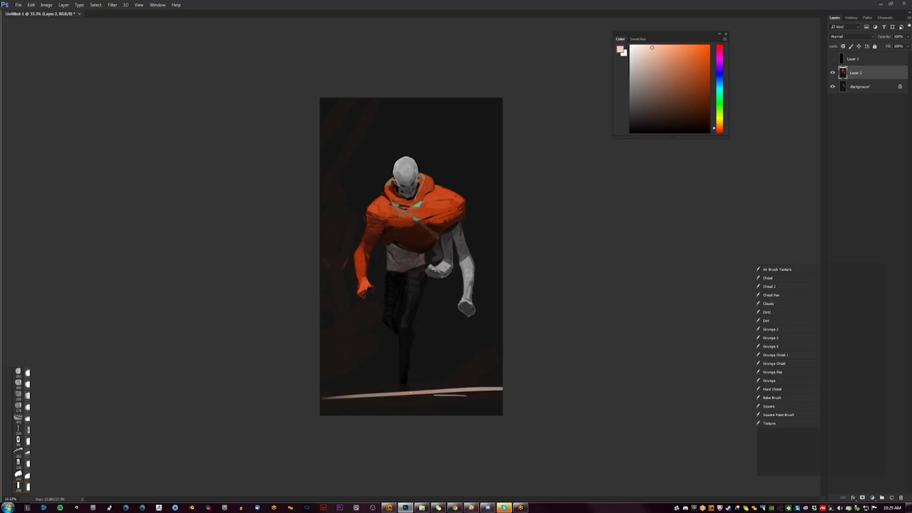
# Step: Build a wide pale peach floor band with long horizontal strokes along the bottom
pyautogui.moveTo(503, 394)
pyautogui.mouseDown()
pyautogui.moveTo(319, 396)
pyautogui.moveTo(329, 402)
pyautogui.mouseUp()
pyautogui.moveTo(503, 395)
pyautogui.mouseDown()
pyautogui.moveTo(270, 391)
pyautogui.moveTo(319, 389)
pyautogui.mouseUp()
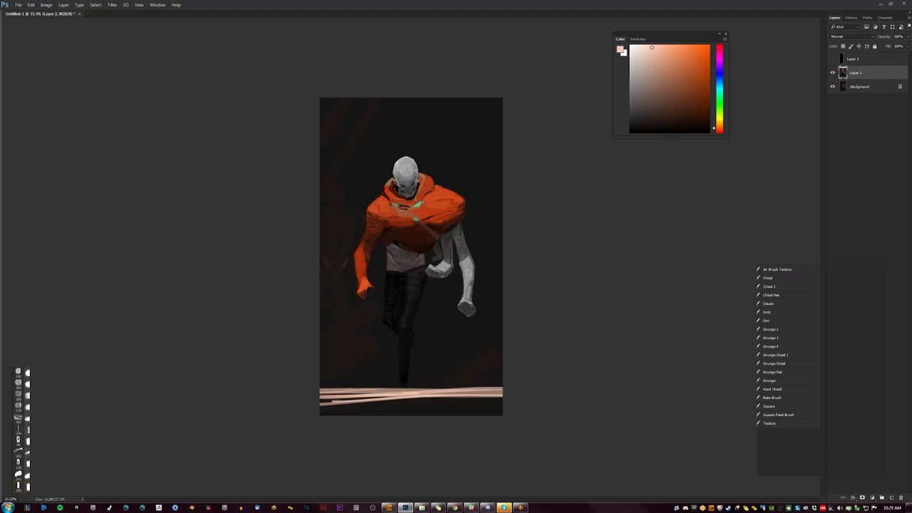
pyautogui.moveTo(426, 400); pyautogui.dragTo(319, 401)
pyautogui.moveTo(502, 406); pyautogui.dragTo(336, 407)
pyautogui.moveTo(430, 413); pyautogui.dragTo(332, 413)
pyautogui.moveTo(503, 412)
pyautogui.mouseDown()
pyautogui.moveTo(319, 414)
pyautogui.moveTo(418, 403)
pyautogui.moveTo(339, 404)
pyautogui.mouseUp()
pyautogui.moveTo(439, 404); pyautogui.dragTo(335, 404)
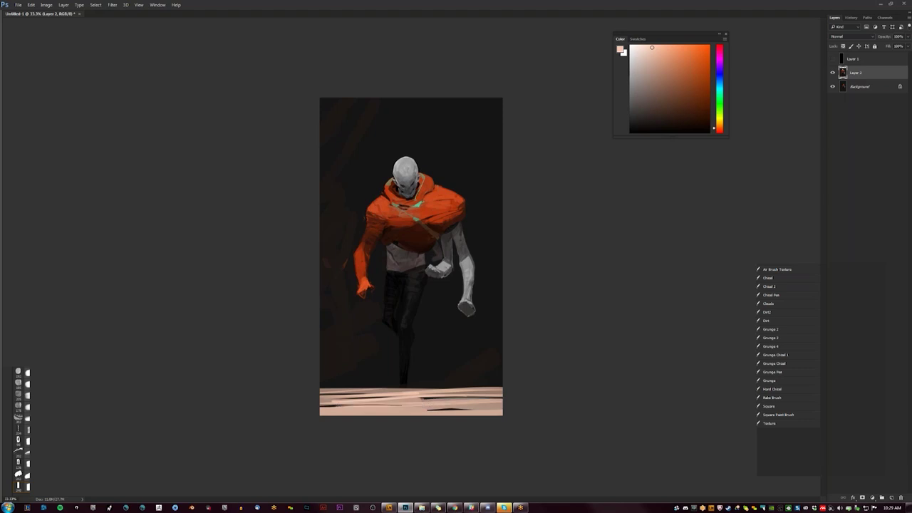
# Step: Add faint muted tan strokes to the floor and choose a dark reddish brown
pyautogui.press('d')
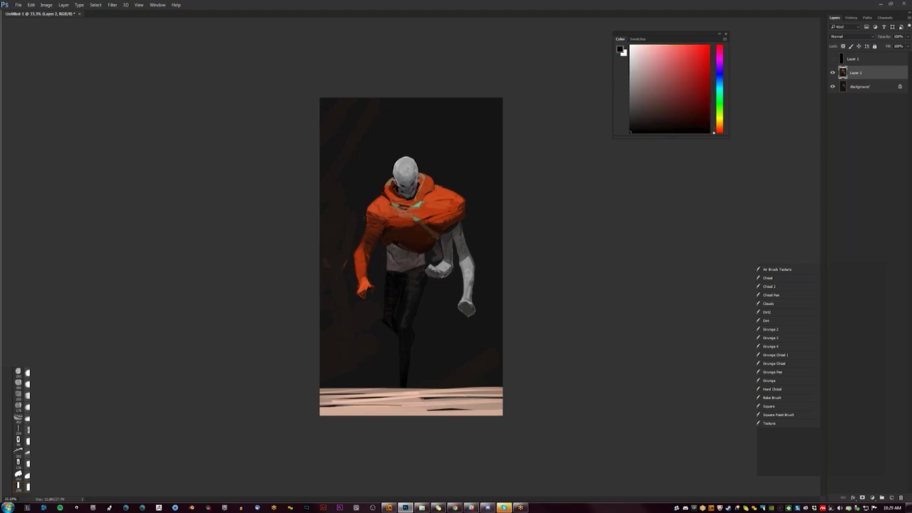
pyautogui.keyDown('alt'); pyautogui.click(413, 263); pyautogui.keyUp('alt')
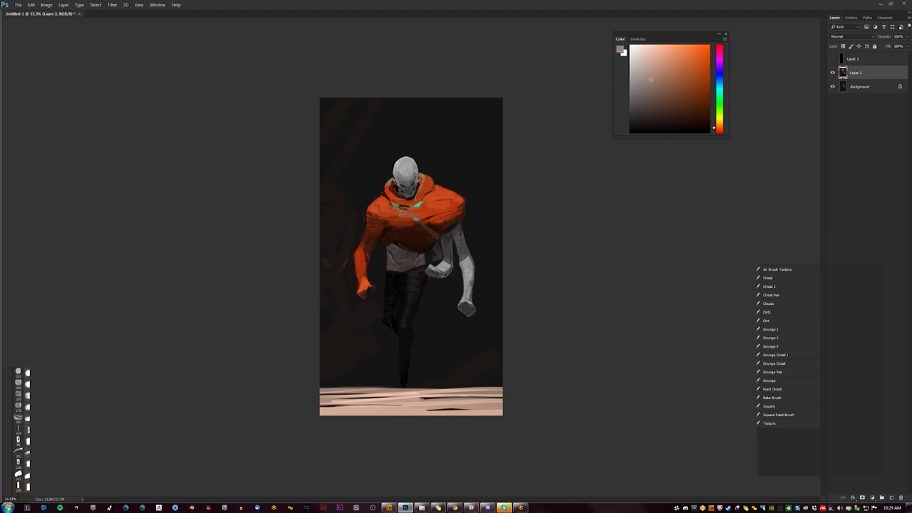
pyautogui.moveTo(443, 398)
pyautogui.mouseDown()
pyautogui.moveTo(363, 397)
pyautogui.moveTo(441, 413)
pyautogui.moveTo(373, 413)
pyautogui.moveTo(503, 411)
pyautogui.mouseUp()
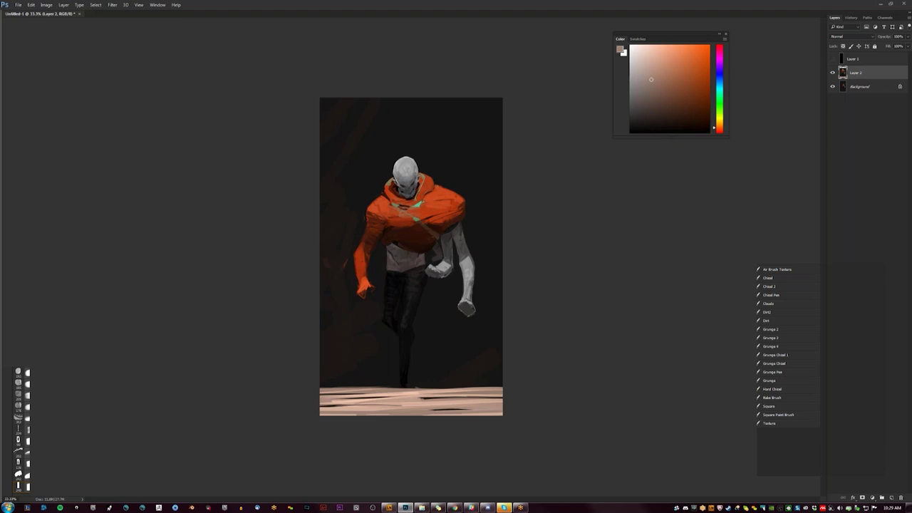
pyautogui.keyDown('alt'); pyautogui.click(350, 225); pyautogui.keyUp('alt')
pyautogui.keyDown('alt'); pyautogui.click(475, 93); pyautogui.keyUp('alt')
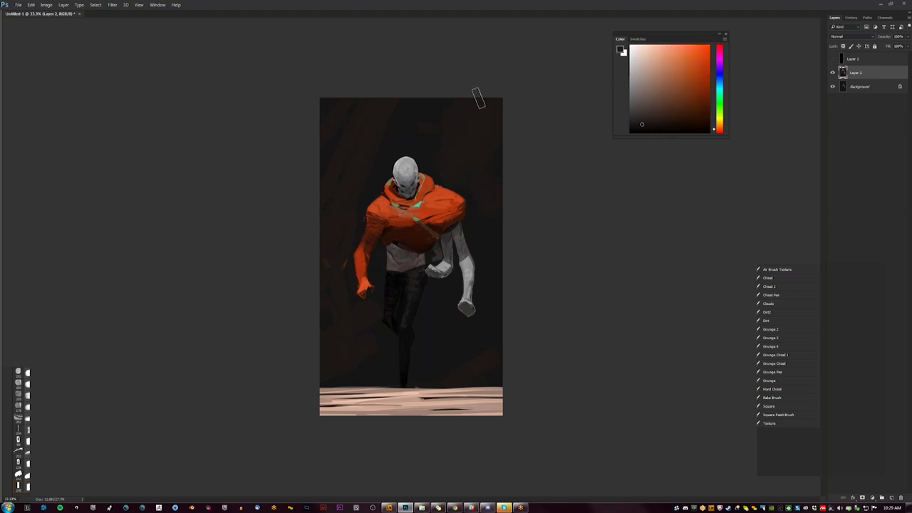
# Step: Streak dark red-brown lines across the pale floor strip
pyautogui.keyDown('alt'); pyautogui.click(456, 129); pyautogui.keyUp('alt')
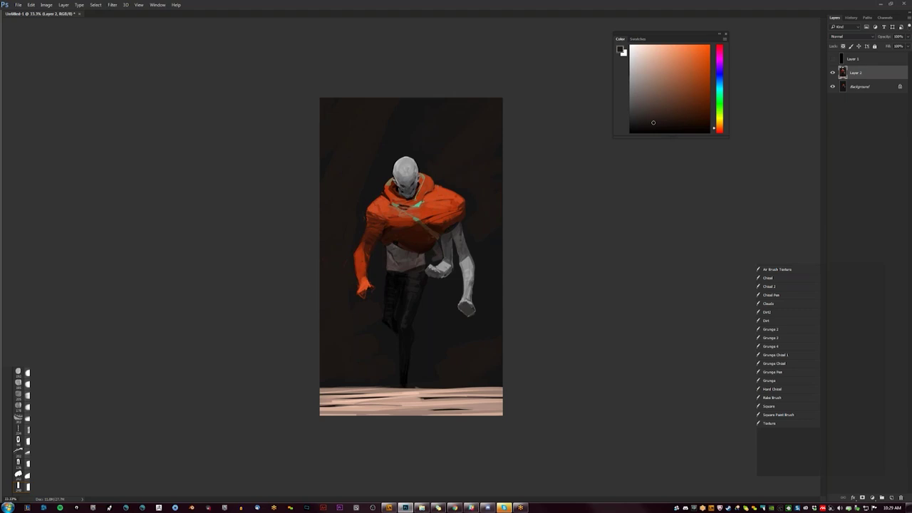
pyautogui.press('h')
pyautogui.press('h')
pyautogui.keyDown('alt'); pyautogui.click(481, 207); pyautogui.keyUp('alt')
pyautogui.moveTo(452, 391)
pyautogui.mouseDown()
pyautogui.moveTo(375, 396)
pyautogui.moveTo(487, 392)
pyautogui.moveTo(330, 405)
pyautogui.mouseUp()
pyautogui.moveTo(484, 392)
pyautogui.mouseDown()
pyautogui.moveTo(501, 392)
pyautogui.moveTo(325, 396)
pyautogui.moveTo(537, 393)
pyautogui.moveTo(287, 421)
pyautogui.moveTo(503, 411)
pyautogui.mouseUp()
# Step: Relighten the strip with sampled beige, then shade its top edge in brown
pyautogui.keyDown('alt'); pyautogui.click(491, 399); pyautogui.keyUp('alt')
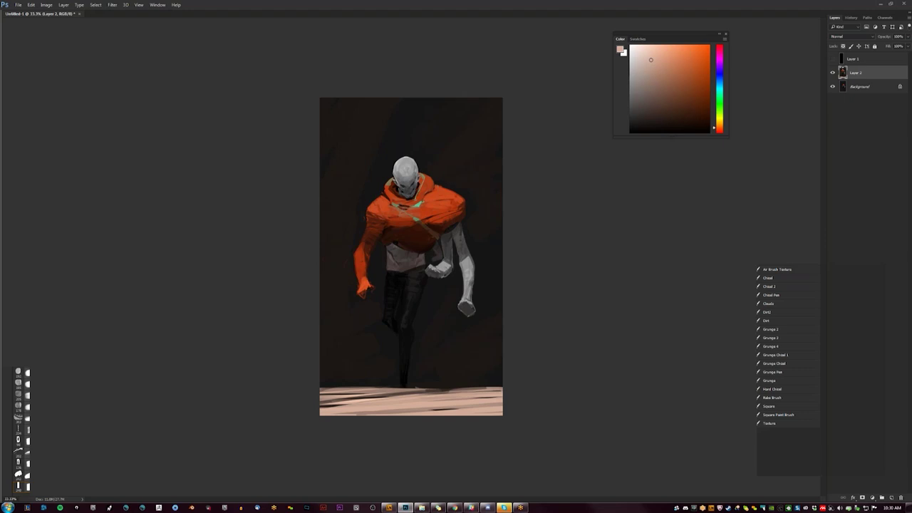
pyautogui.moveTo(659, 103); pyautogui.dragTo(650, 108)
pyautogui.moveTo(321, 387); pyautogui.dragTo(503, 387)
# Step: Retouch the floor's top edge near the feet using sampled darker and lighter canvas tones
pyautogui.moveTo(355, 385); pyautogui.dragTo(396, 387)
pyautogui.keyDown('alt'); pyautogui.click(371, 383); pyautogui.keyUp('alt')
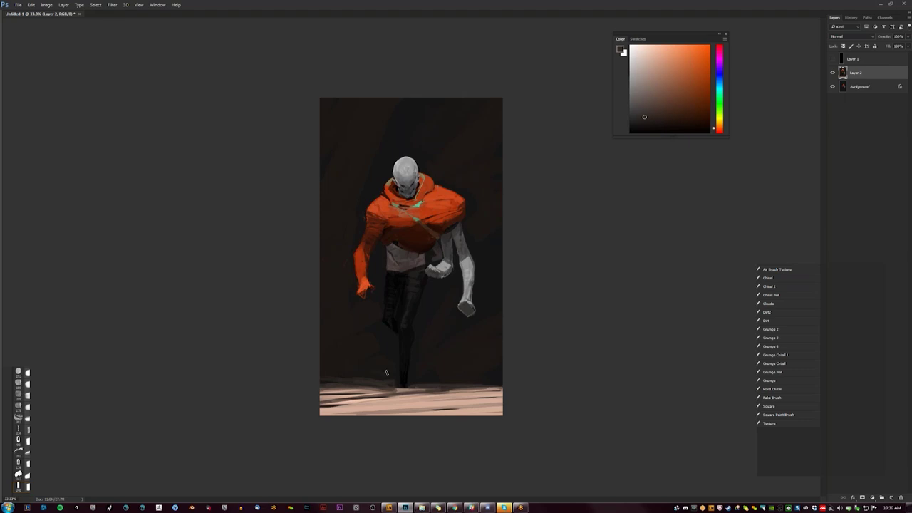
pyautogui.keyDown('alt'); pyautogui.click(393, 377); pyautogui.keyUp('alt')
pyautogui.keyDown('alt'); pyautogui.click(366, 372); pyautogui.keyUp('alt')
pyautogui.keyDown('alt'); pyautogui.click(472, 381); pyautogui.keyUp('alt')
pyautogui.keyDown('alt'); pyautogui.click(470, 375); pyautogui.keyUp('alt')
pyautogui.hotkey('ctrl', '-')
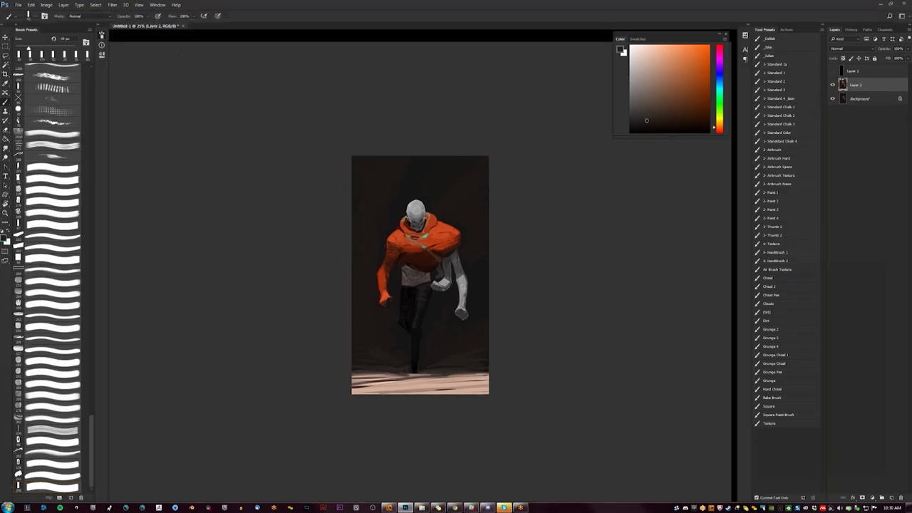
# Step: Hide the panels, zoom out to 33.3%, flip the canvas horizontally, and zoom to 66.7%
pyautogui.press('Tab')
pyautogui.hotkey('ctrl', '+')
pyautogui.hotkey('ctrl', '+')
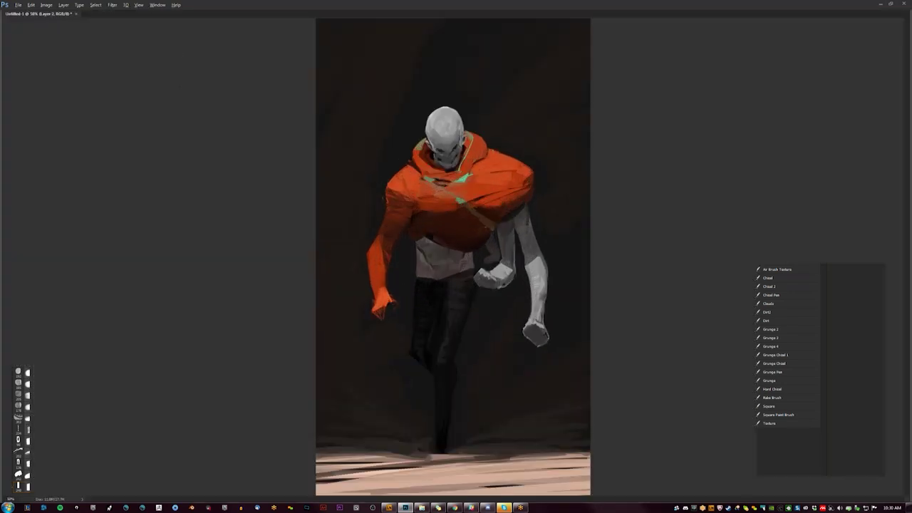
pyautogui.hotkey('ctrl', '-')
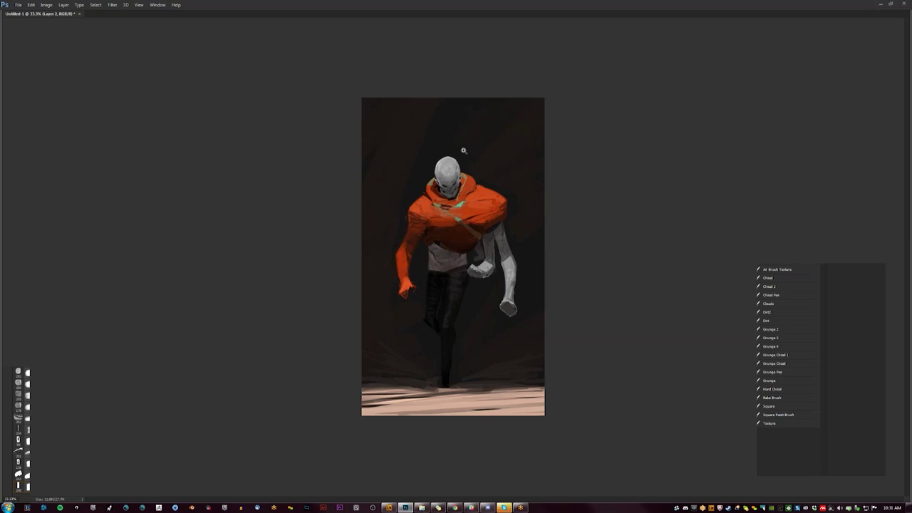
pyautogui.click(461, 222)
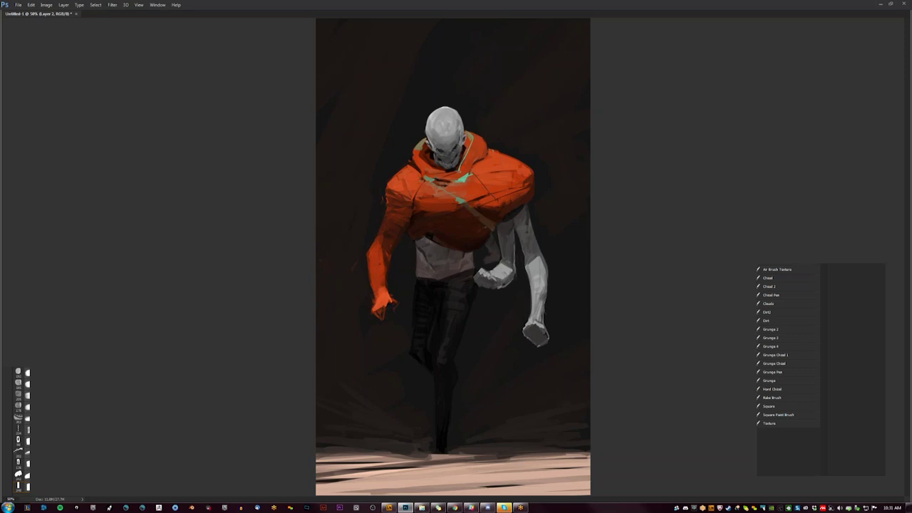
pyautogui.hotkey('ctrl', '-')
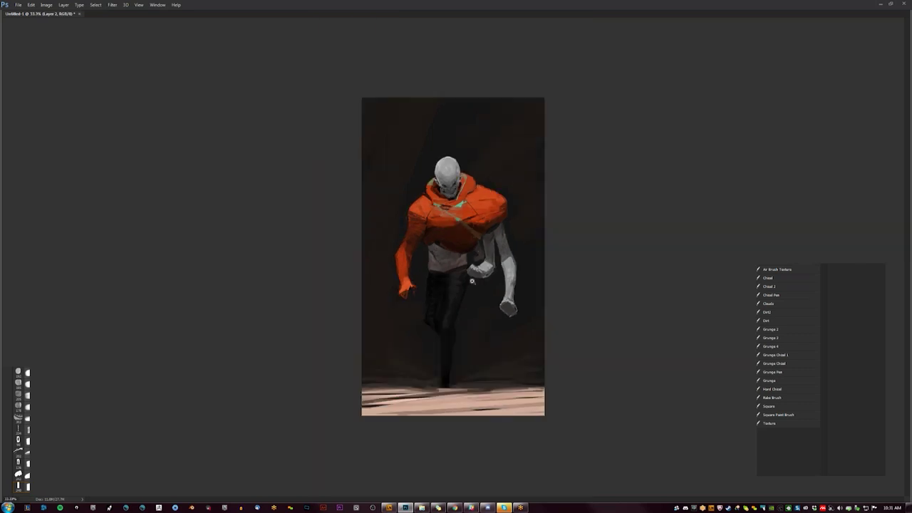
pyautogui.press('h')
pyautogui.hotkey('ctrl', '+')
pyautogui.hotkey('ctrl', '+')
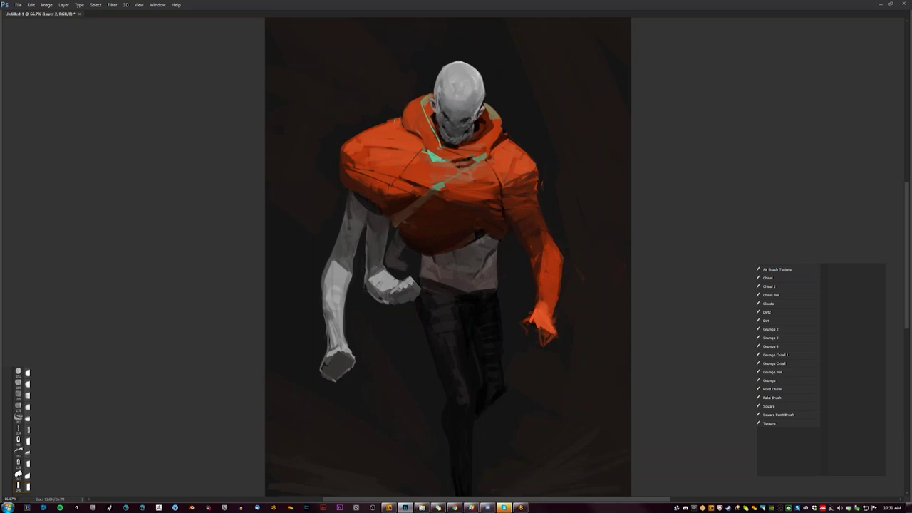
# Step: Flip the canvas back and tighten the lower fist and forearm with light highlights and dark edges
pyautogui.hotkey('ctrl', '-')
pyautogui.hotkey('ctrl', '-')
pyautogui.press('h')
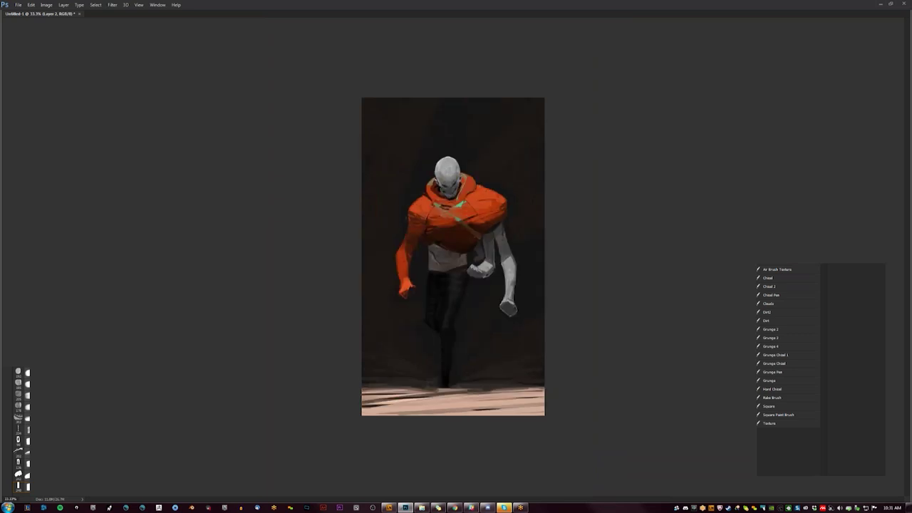
pyautogui.hotkey('ctrl', '+')
pyautogui.hotkey('ctrl', '+')
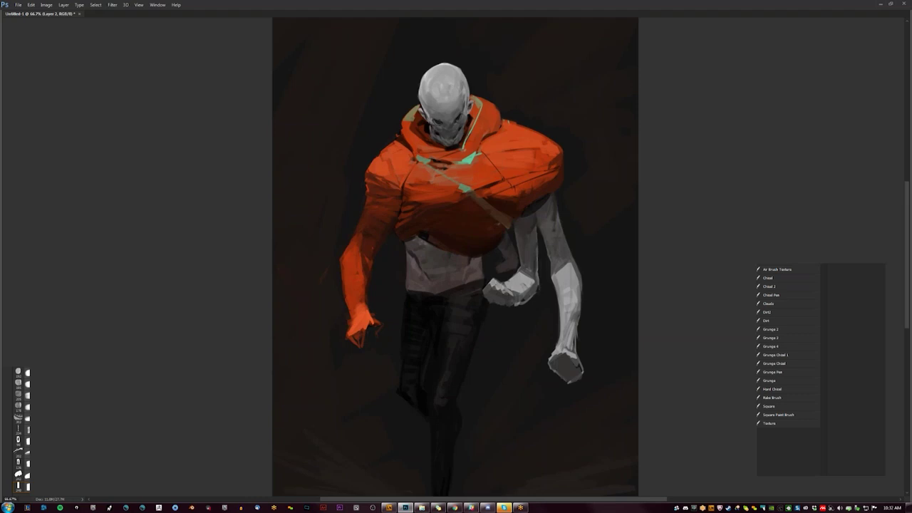
pyautogui.moveTo(490, 290)
pyautogui.mouseDown()
pyautogui.moveTo(490, 302)
pyautogui.moveTo(503, 305)
pyautogui.mouseUp()
pyautogui.moveTo(571, 371)
pyautogui.mouseDown()
pyautogui.moveTo(549, 356)
pyautogui.moveTo(545, 367)
pyautogui.moveTo(563, 361)
pyautogui.mouseUp()
pyautogui.moveTo(575, 333); pyautogui.dragTo(568, 353)
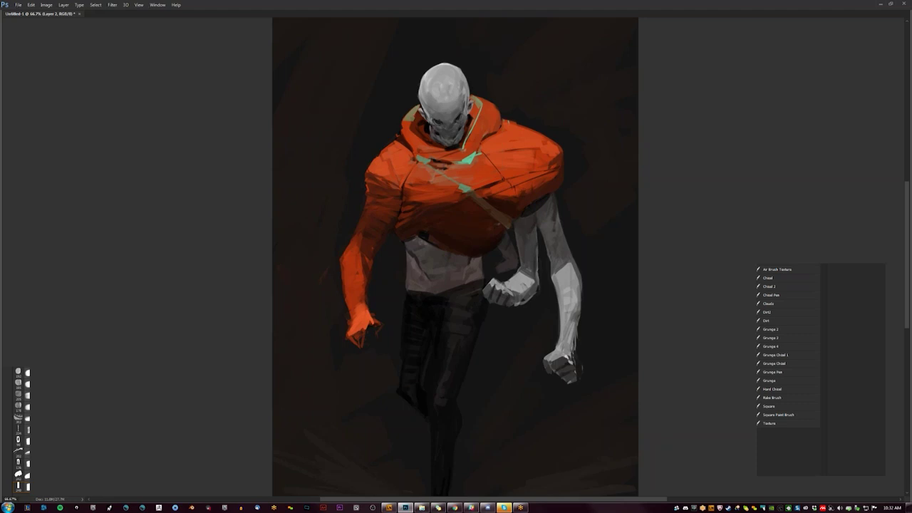
pyautogui.moveTo(579, 351); pyautogui.dragTo(578, 322)
pyautogui.moveTo(550, 351); pyautogui.dragTo(545, 358)
pyautogui.hotkey('ctrl', '-')
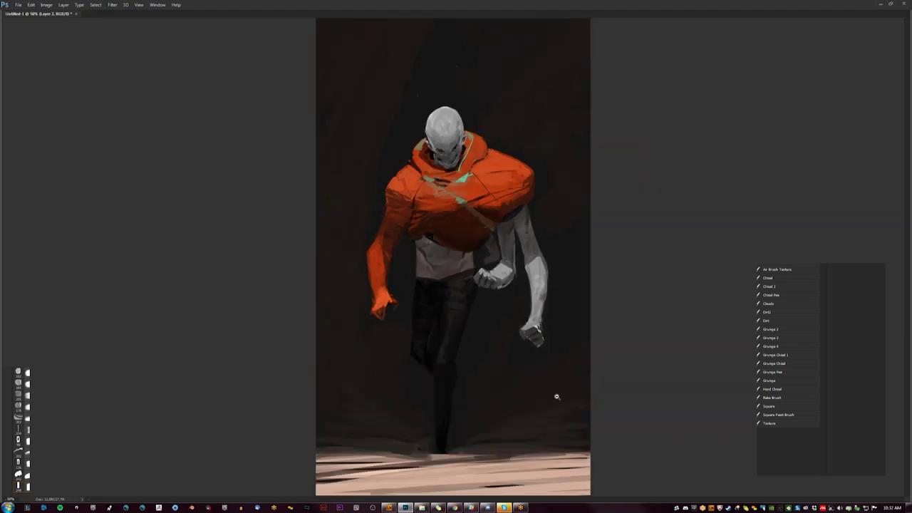
# Step: Flip to 50% view, darken a small fist edge, and undo a trial dark stroke on the arm
pyautogui.hotkey('ctrl', '-')
pyautogui.press('h')
pyautogui.hotkey('ctrl', '+')
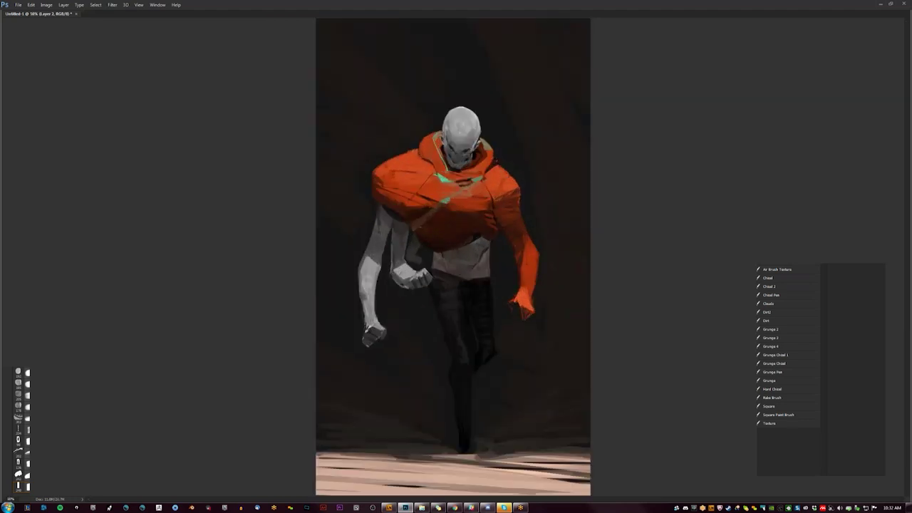
pyautogui.moveTo(373, 333); pyautogui.dragTo(373, 337)
pyautogui.moveTo(361, 258); pyautogui.dragTo(362, 288)
pyautogui.hotkey('ctrl', 'z')
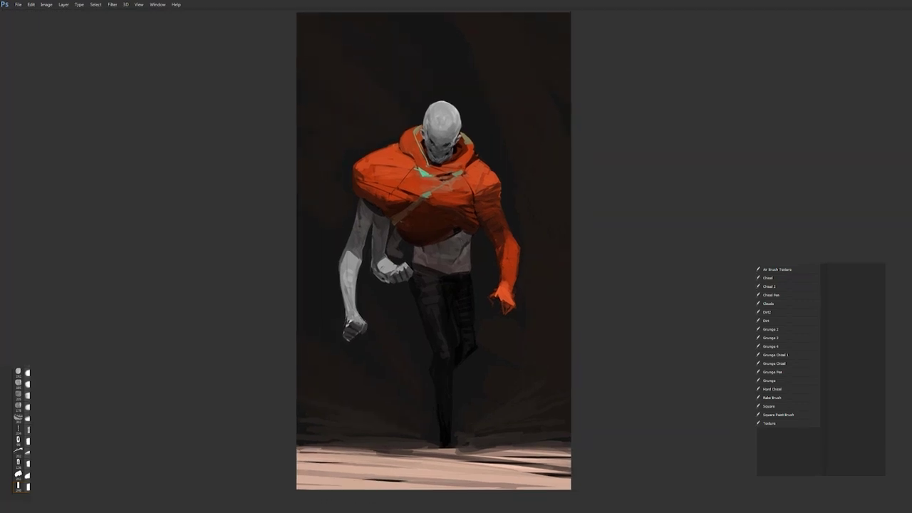
pyautogui.press('h')
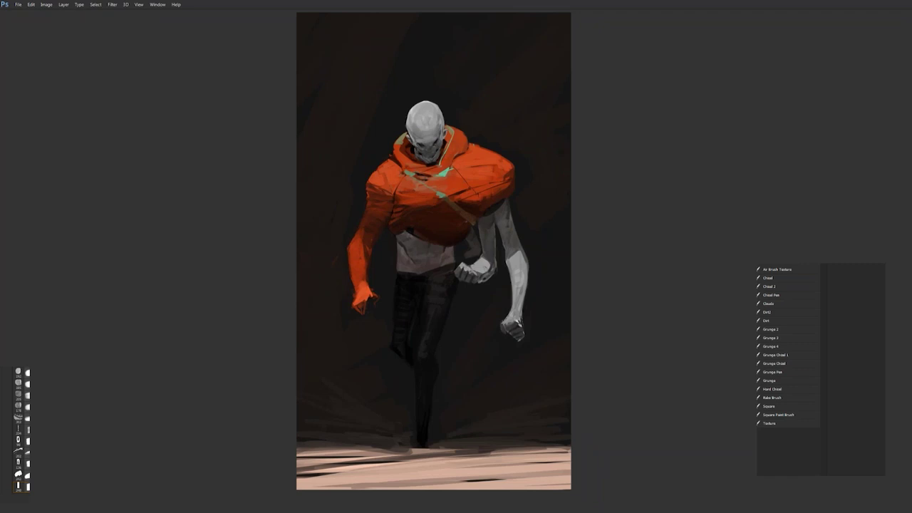
# Step: Brush small dark marks on the face and a light green highlight along the chest strap
pyautogui.moveTo(426, 132)
pyautogui.mouseDown()
pyautogui.moveTo(436, 135)
pyautogui.moveTo(427, 137)
pyautogui.mouseUp()
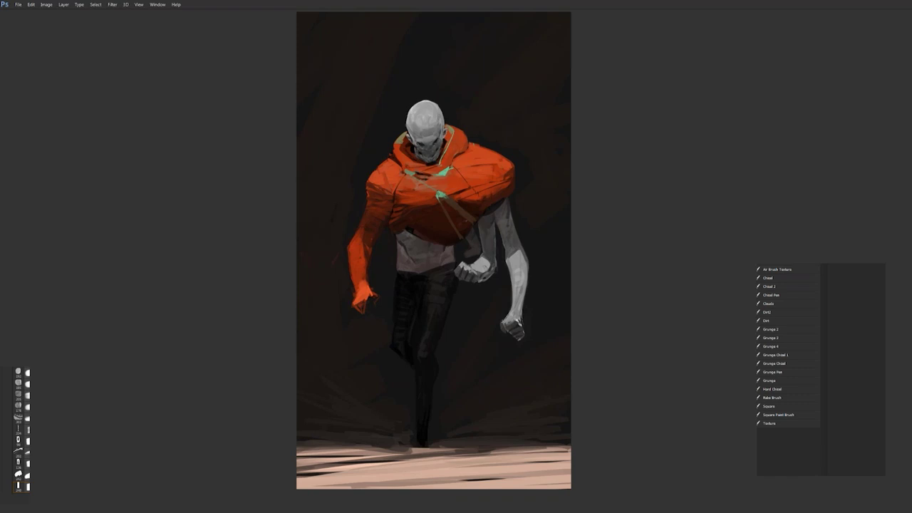
pyautogui.moveTo(412, 176); pyautogui.dragTo(433, 191)
pyautogui.scroll(-2, 450, 242)
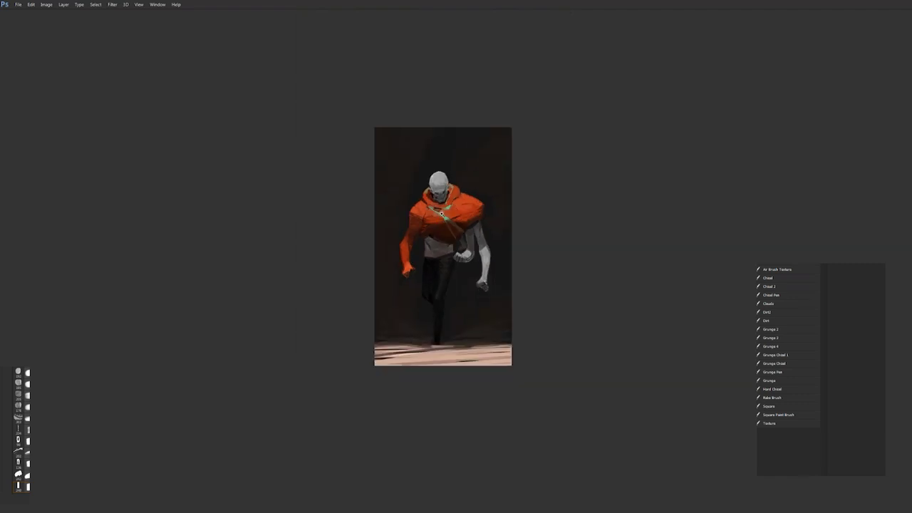
# Step: Zoom out to see the whole canvas, mirror it horizontally, and zoom back in on the figure
pyautogui.scroll(1, 439, 212)
pyautogui.scroll(1, 439, 213)
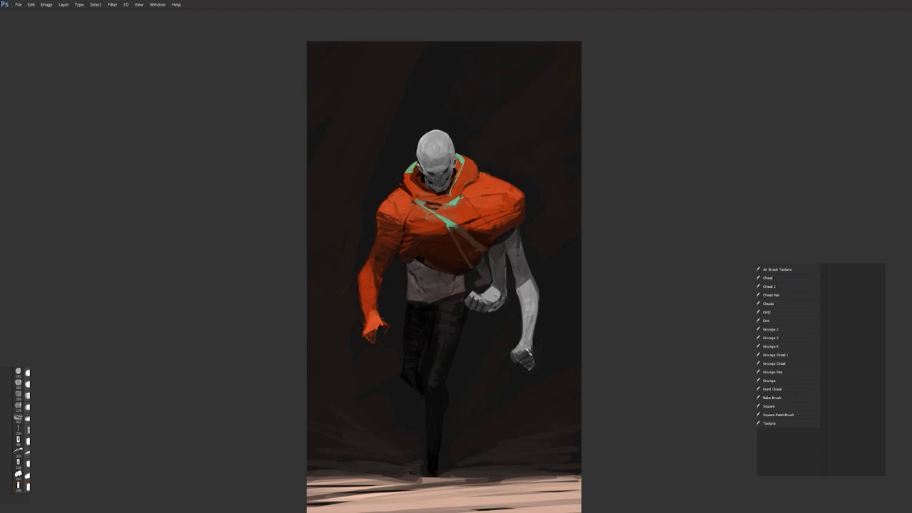
pyautogui.hotkey('ctrl', '-')
pyautogui.hotkey('ctrl', '-')
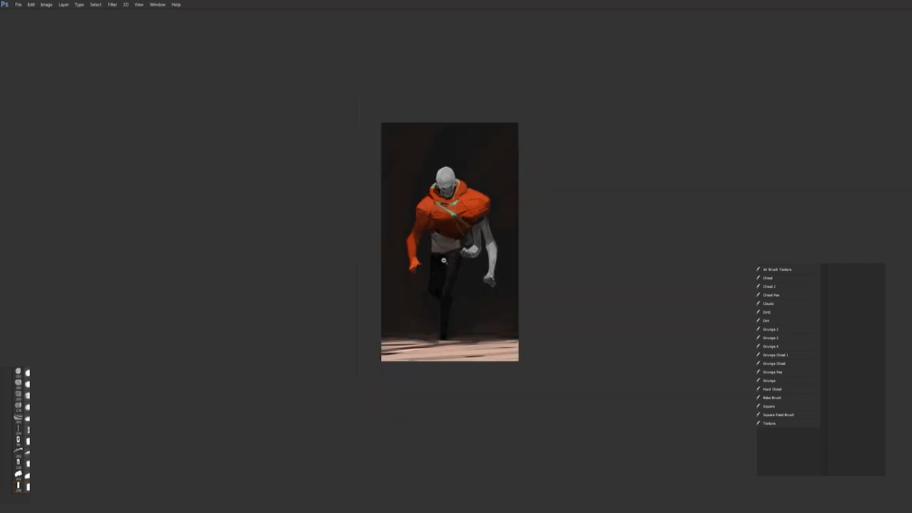
pyautogui.scroll(2, 443, 260)
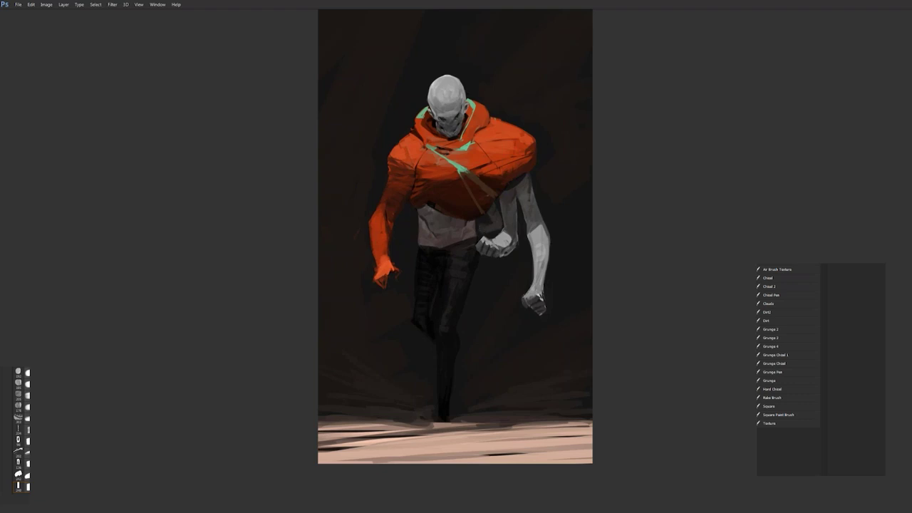
pyautogui.hotkey('ctrl', '-')
pyautogui.hotkey('ctrl', '-')
pyautogui.press('h')
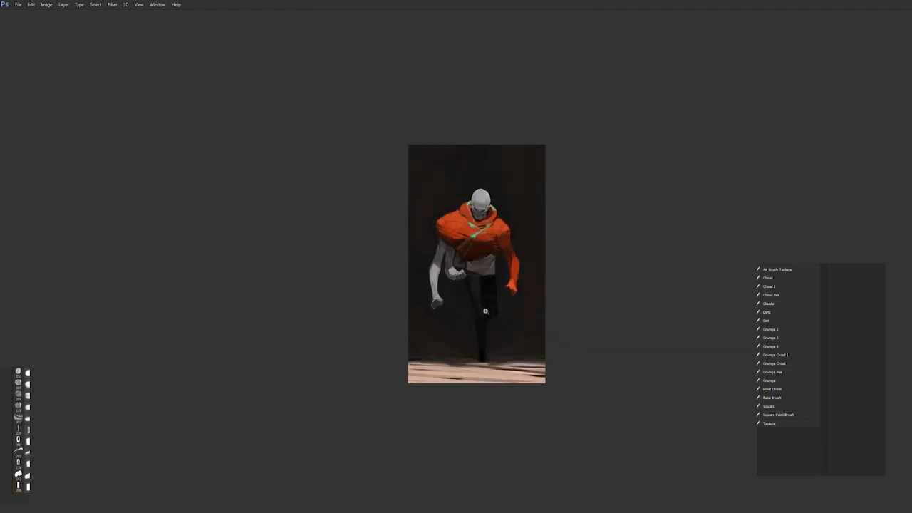
pyautogui.hotkey('ctrl', '+')
pyautogui.hotkey('ctrl', '+')
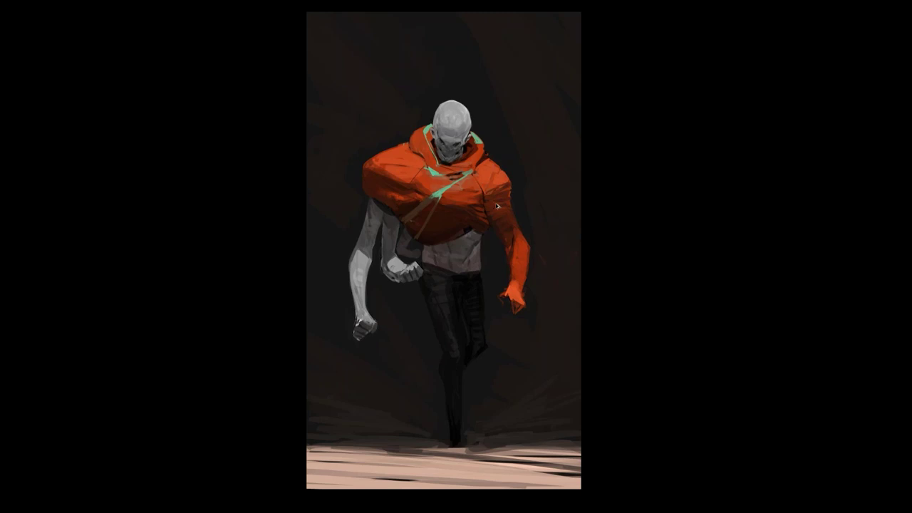
# Step: Paint dark strokes on the top of the skull, checking it in mirrored view
pyautogui.press('m')
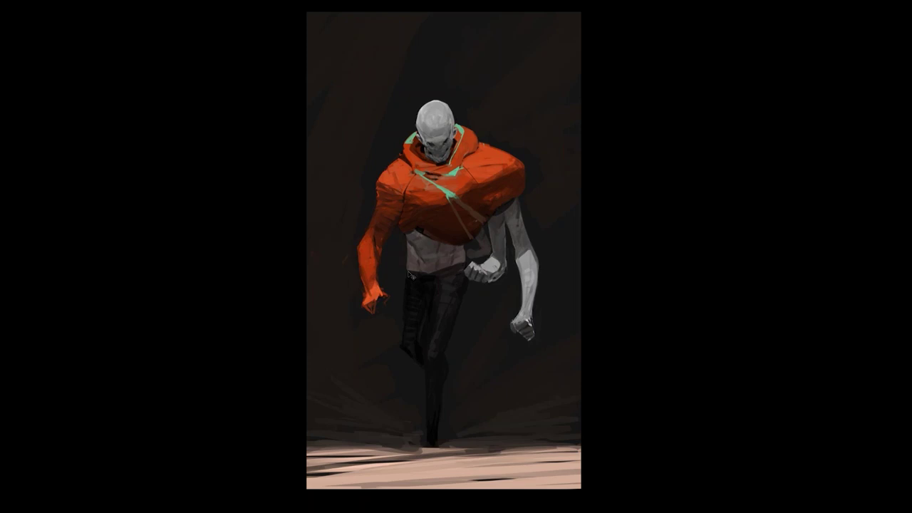
pyautogui.press('m')
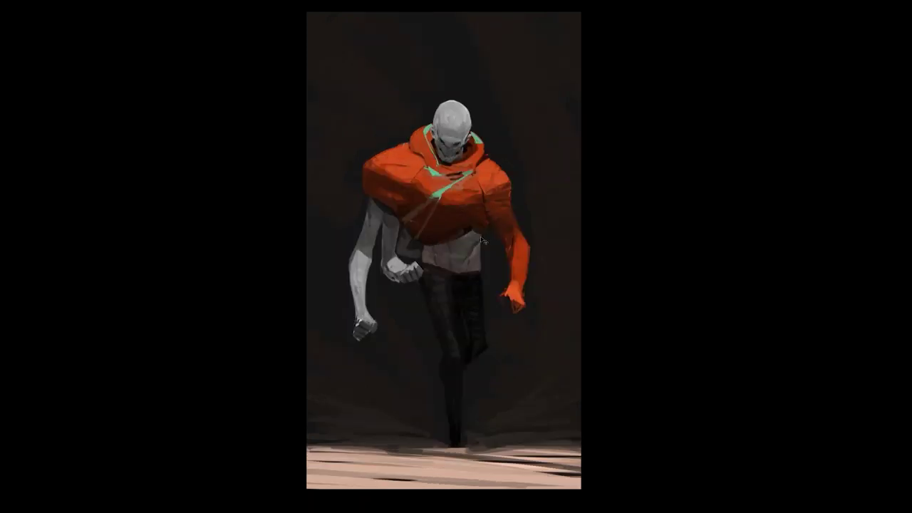
pyautogui.moveTo(442, 109)
pyautogui.mouseDown()
pyautogui.moveTo(435, 123)
pyautogui.moveTo(454, 107)
pyautogui.moveTo(441, 120)
pyautogui.mouseUp()
pyautogui.moveTo(448, 111); pyautogui.dragTo(458, 114)
pyautogui.press('m')
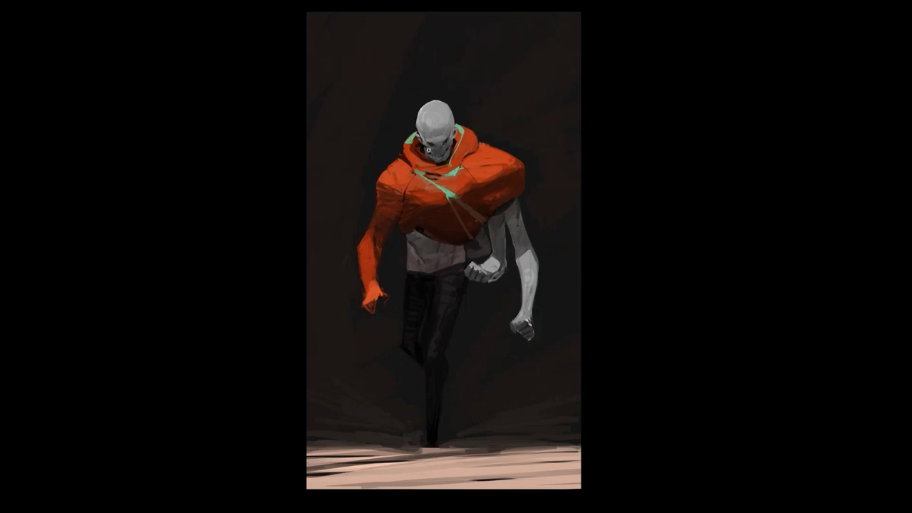
# Step: Paint a darker stroke on the skull face's left side and recentre the view on the figure
pyautogui.scroll(1, 436, 152)
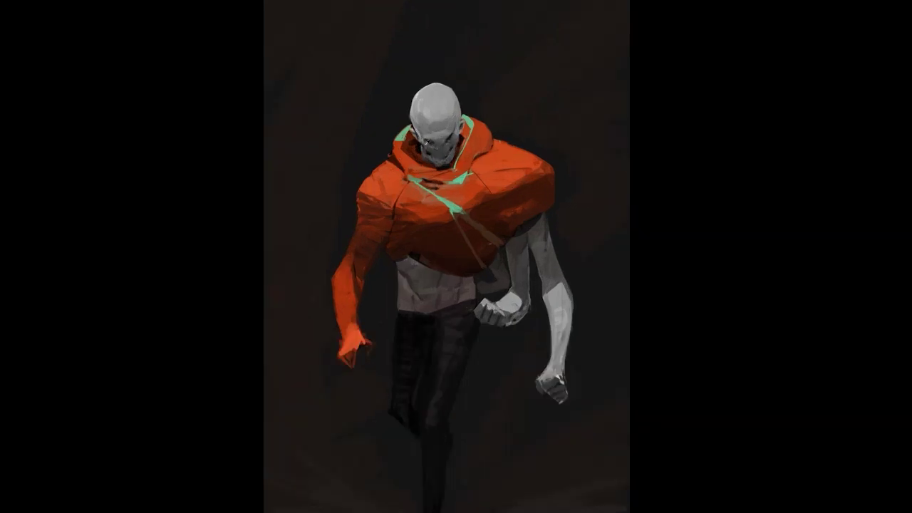
pyautogui.moveTo(419, 125)
pyautogui.mouseDown()
pyautogui.moveTo(420, 145)
pyautogui.moveTo(417, 136)
pyautogui.mouseUp()
pyautogui.moveTo(421, 239); pyautogui.dragTo(409, 222)
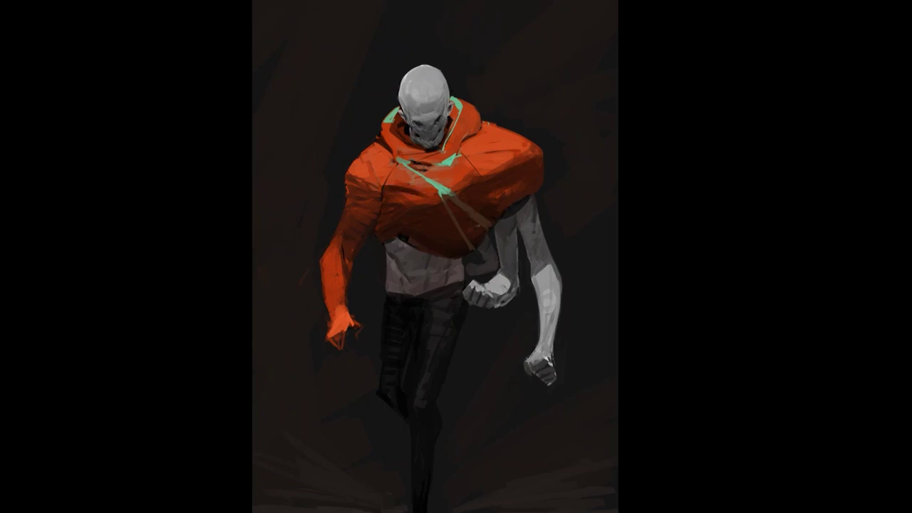
pyautogui.scroll(-3, 432, 270)
# Step: Mirror the painting horizontally to check composition, then return to Standard Screen Mode
pyautogui.scroll(-2, 432, 269)
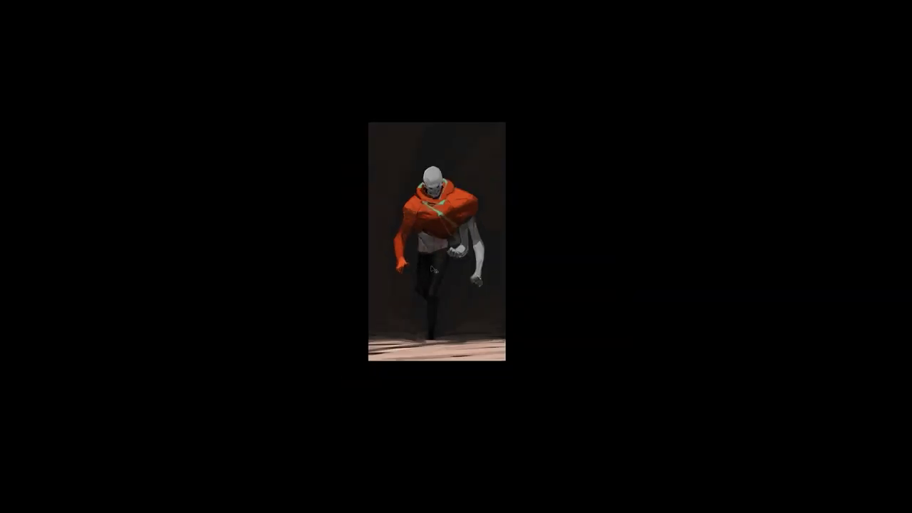
pyautogui.press('m')
pyautogui.scroll(3, 431, 251)
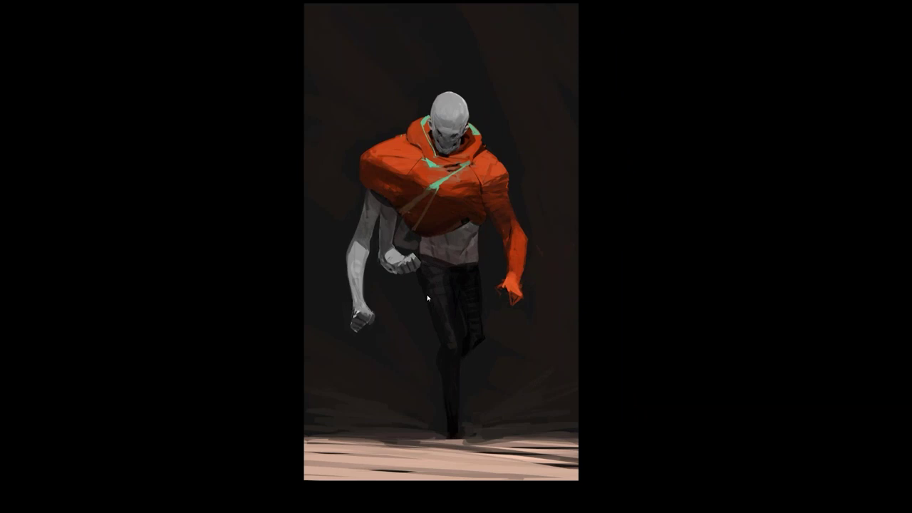
pyautogui.press('f')
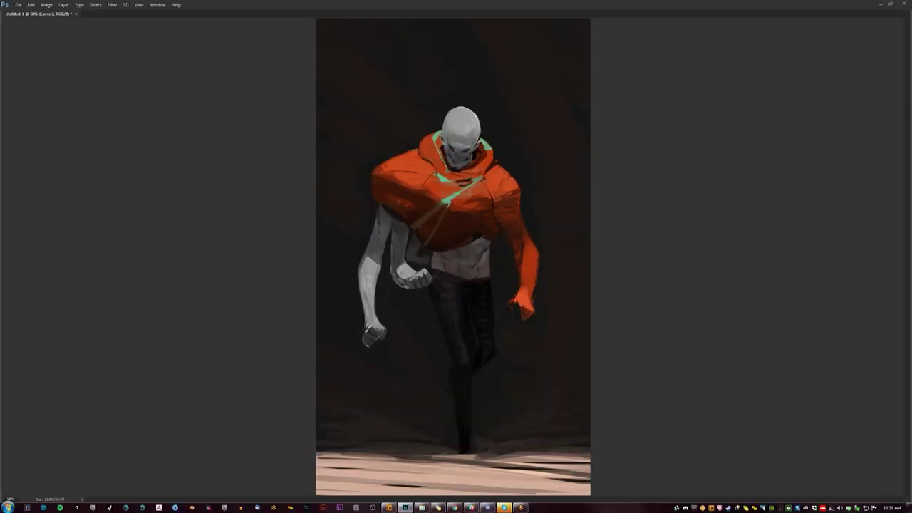